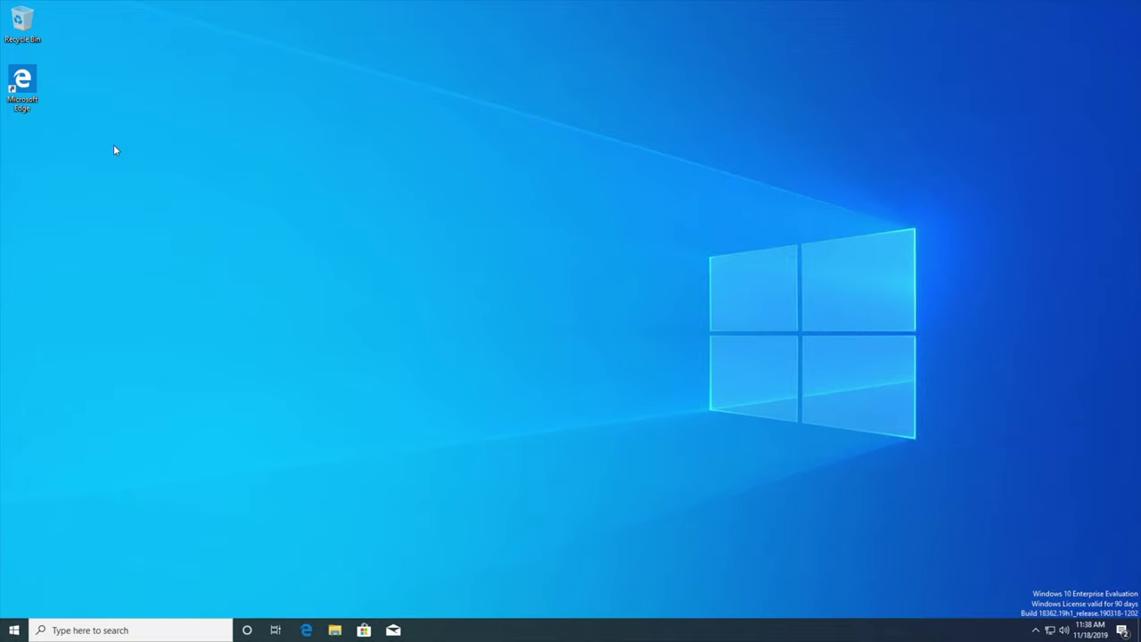
Launch Edge, move its window aside, and load ninite.com.
double_click(23, 82)
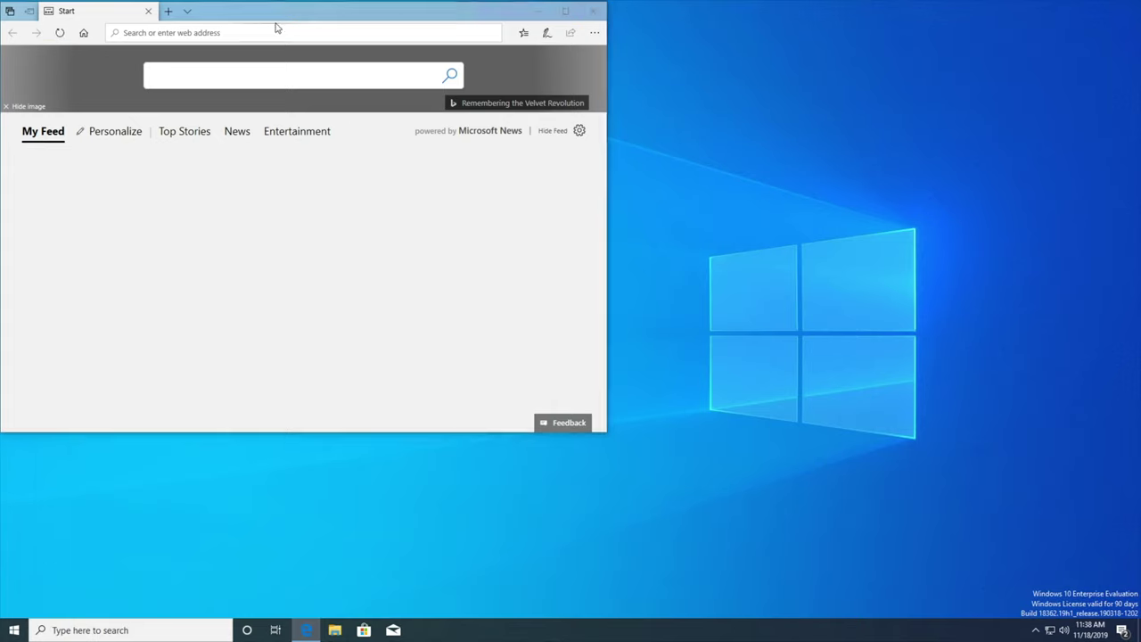
drag(265, 24, 439, 110)
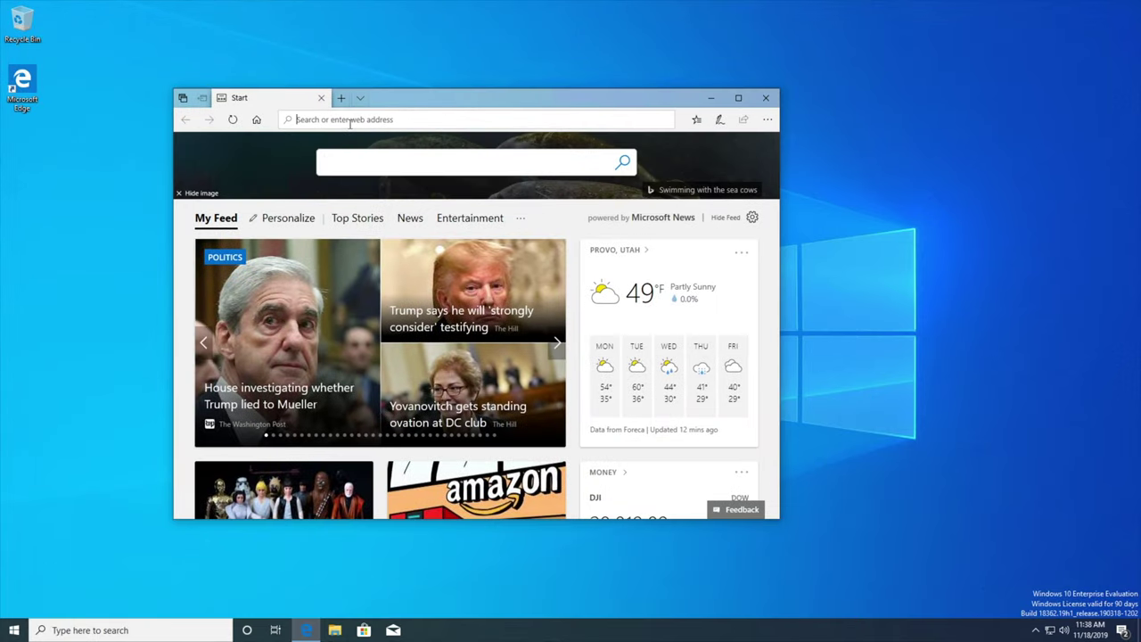
text(ninite)
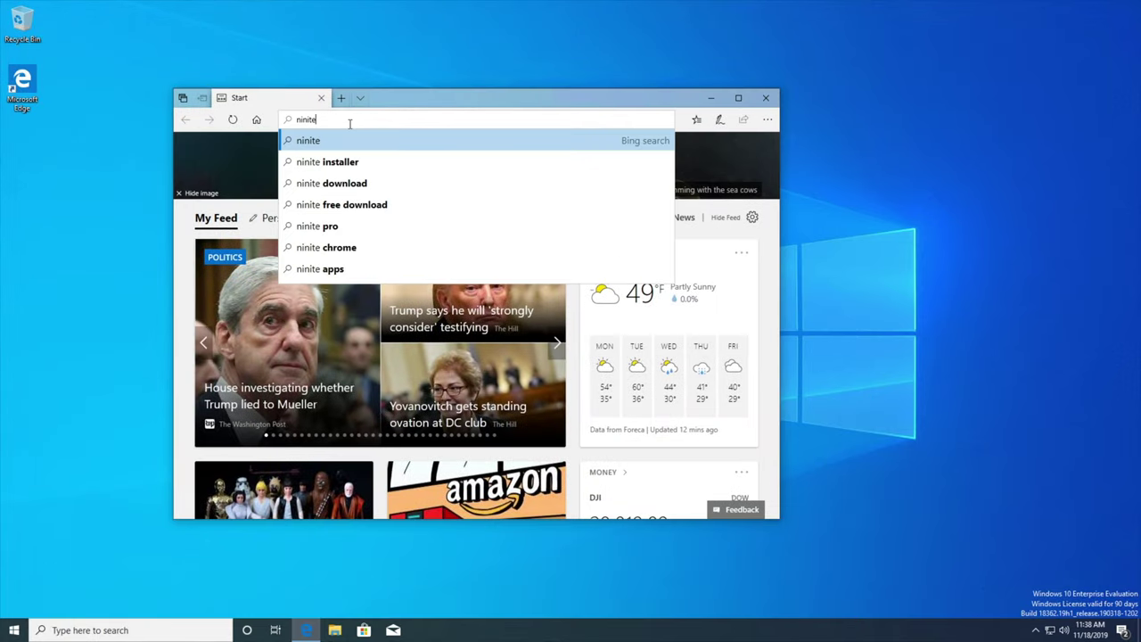
text(.com)
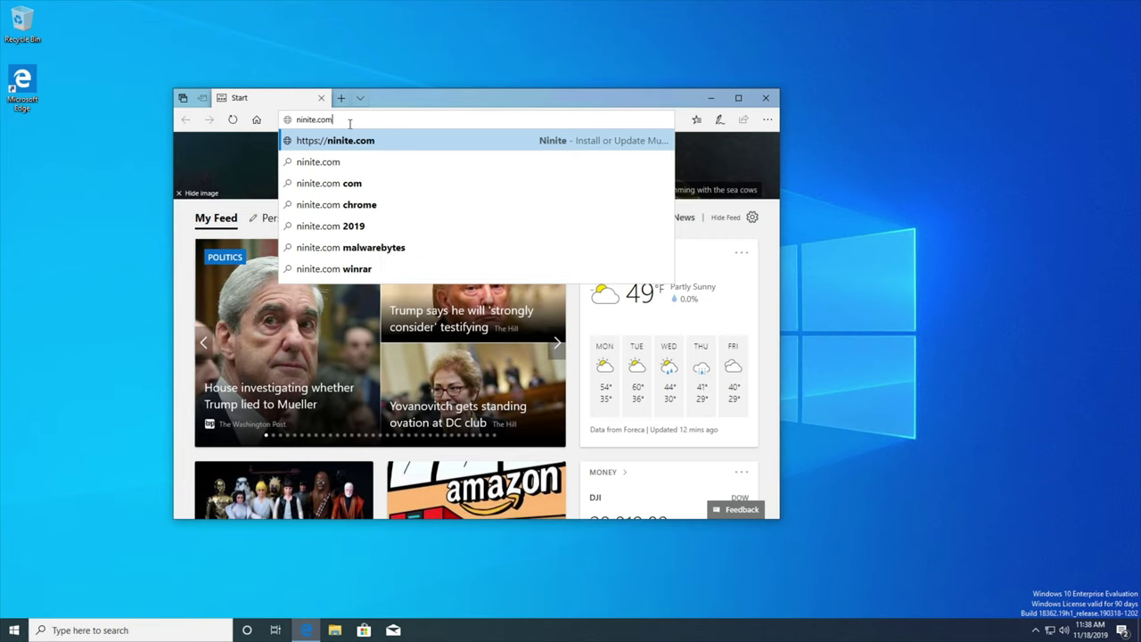
key(Return)
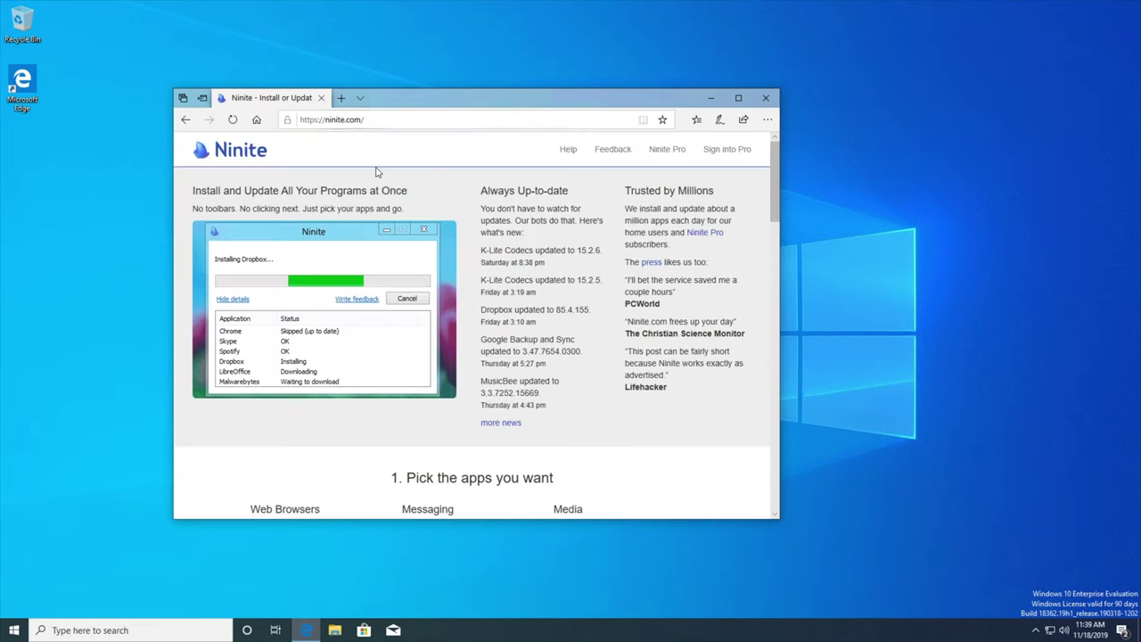
Maximize Edge and tick Chrome, Java (AdoptOpenJDK) 8, VLC and 7-Zip on Ninite.
scroll(434, 273, down, 1)
scroll(433, 277, up, 1)
double_click(541, 100)
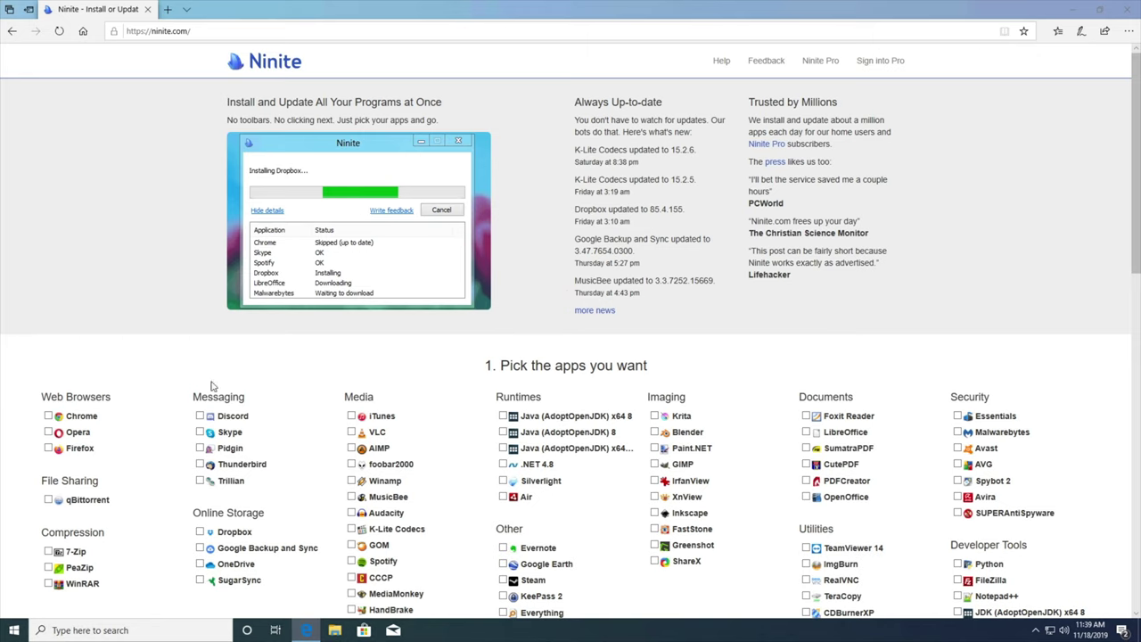
click(48, 416)
click(503, 432)
click(351, 433)
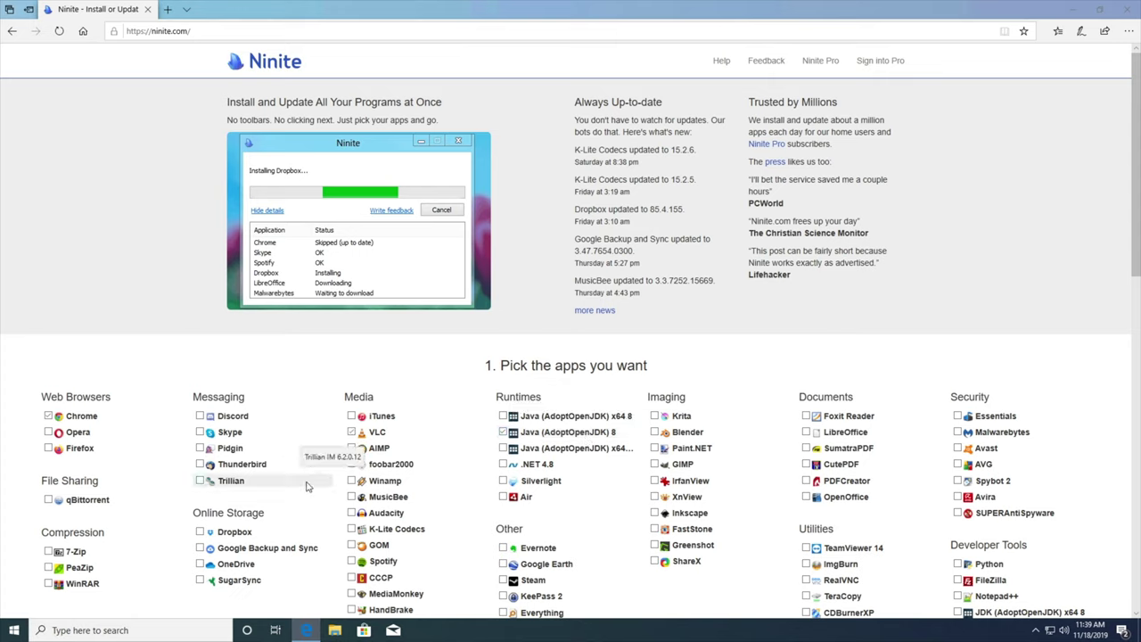
click(71, 552)
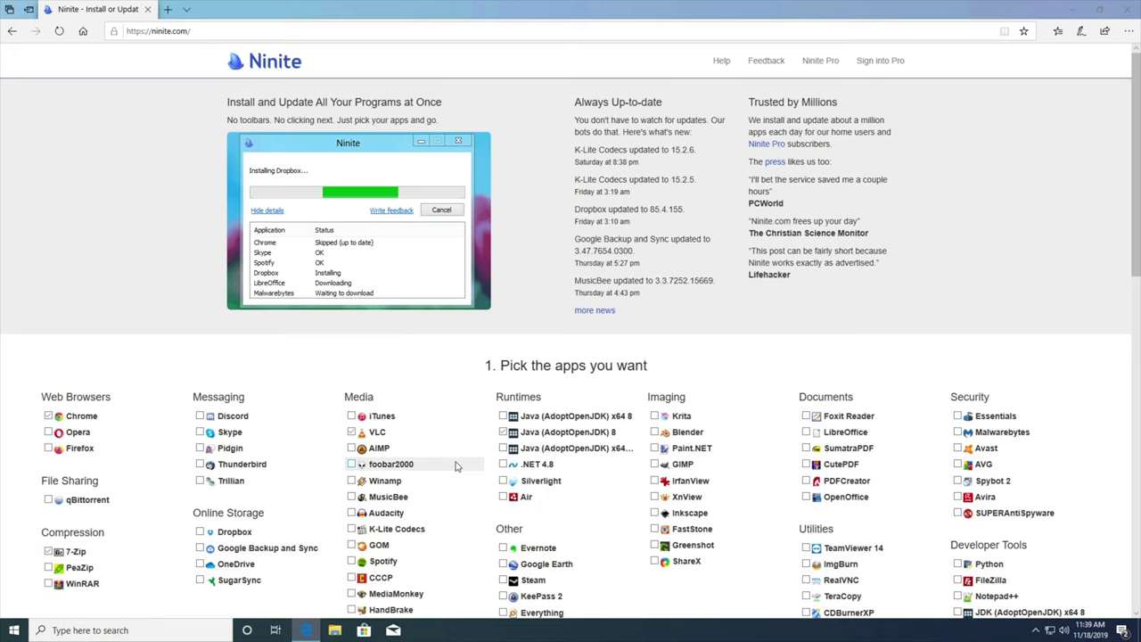
Add Notepad++ and request the custom installer with Get Your Ninite.
scroll(473, 460, down, 1)
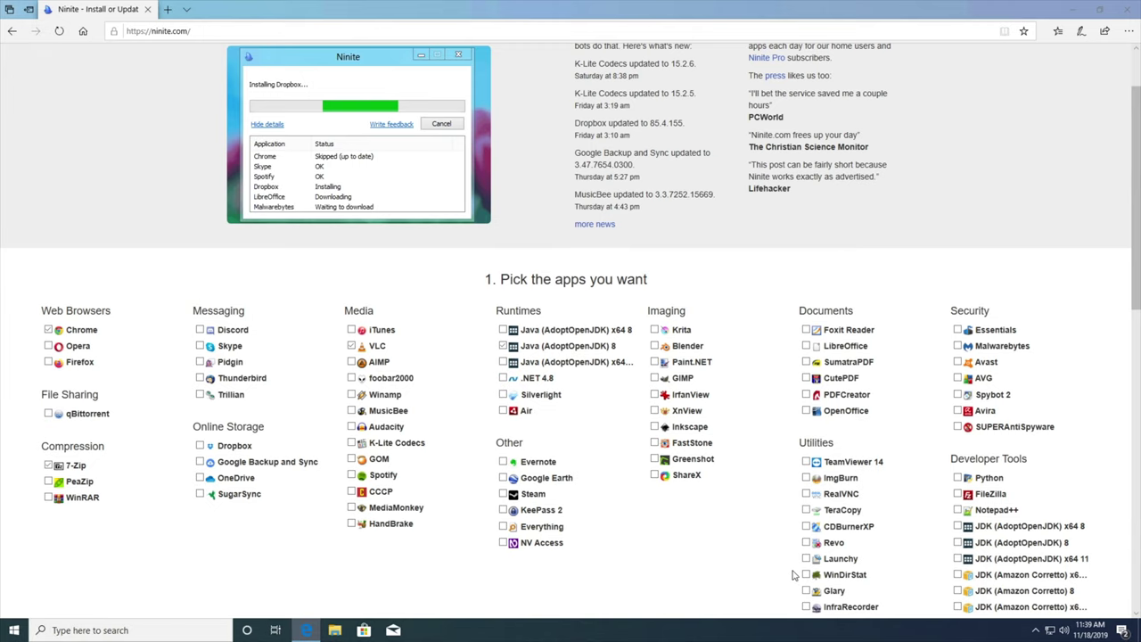
scroll(793, 575, down, 1)
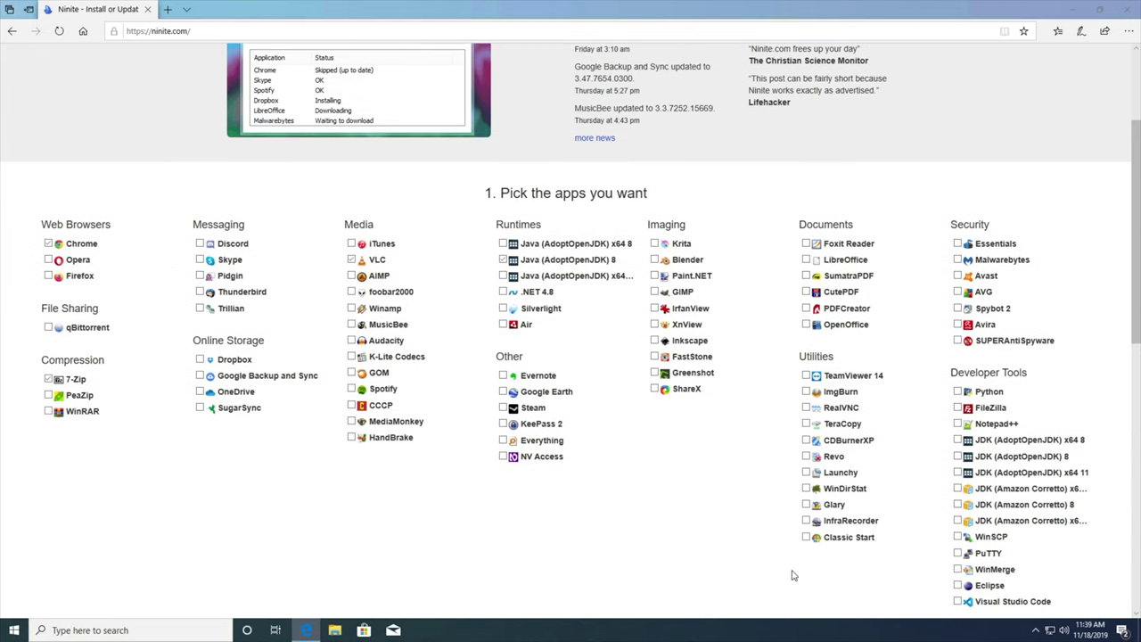
click(957, 424)
scroll(655, 475, down, 4)
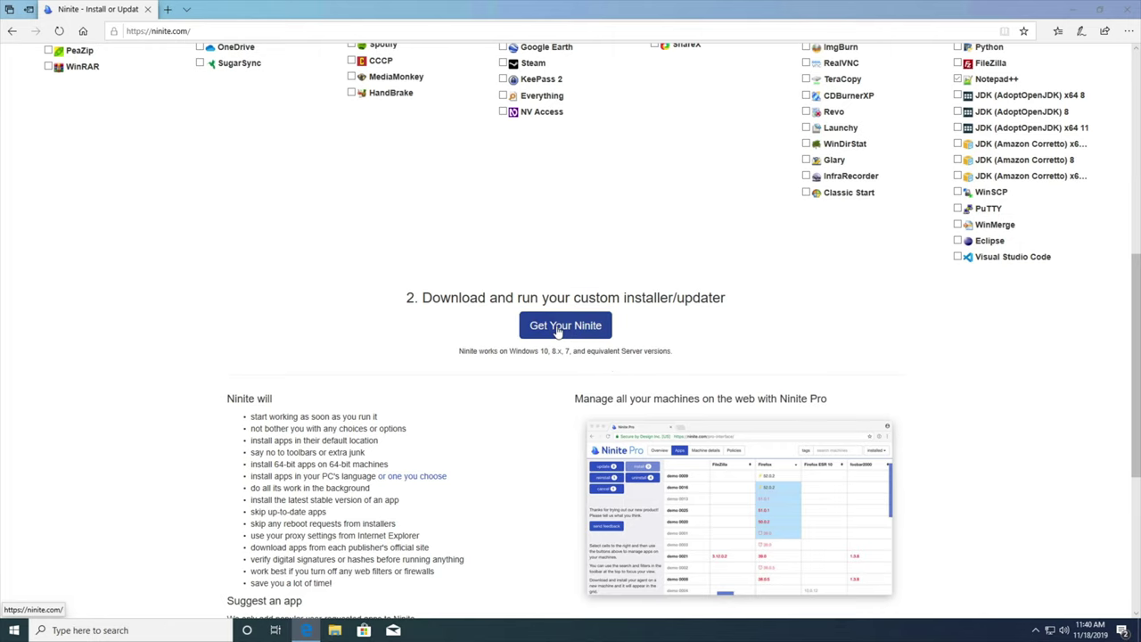
click(558, 328)
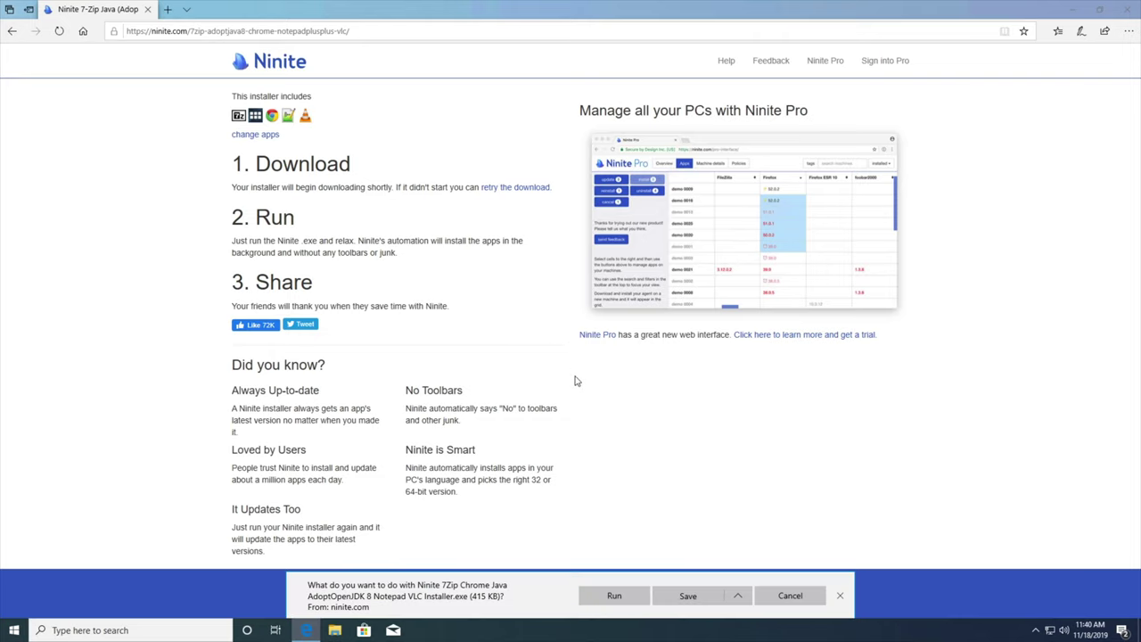
Run the downloaded Ninite installer, close Edge, and show the per-app install details.
click(618, 599)
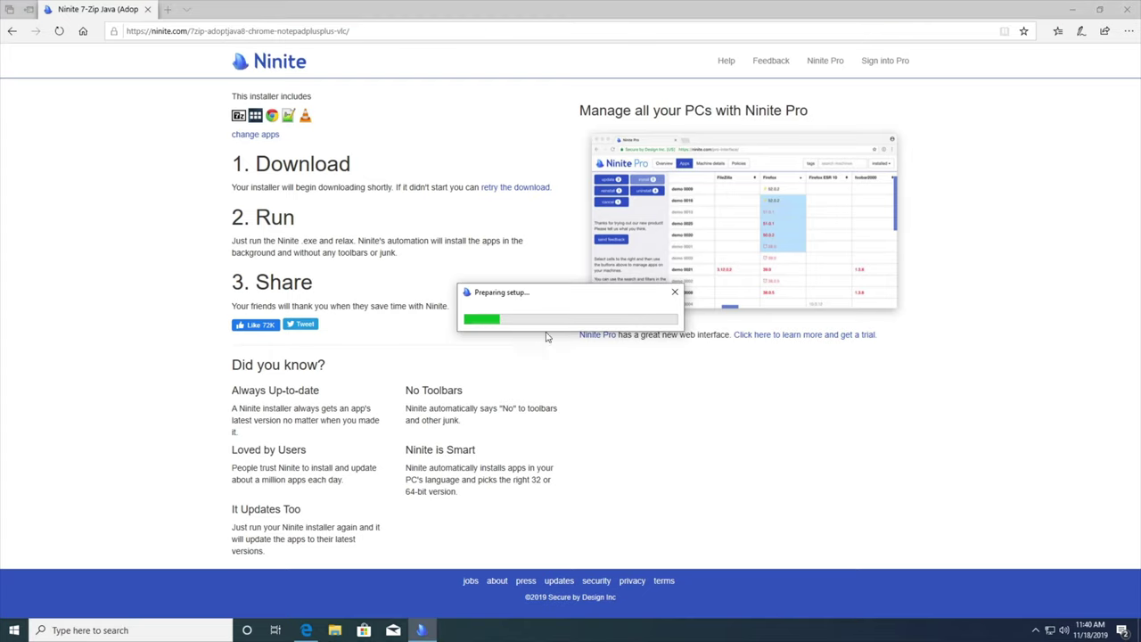
click(1130, 9)
click(1130, 9)
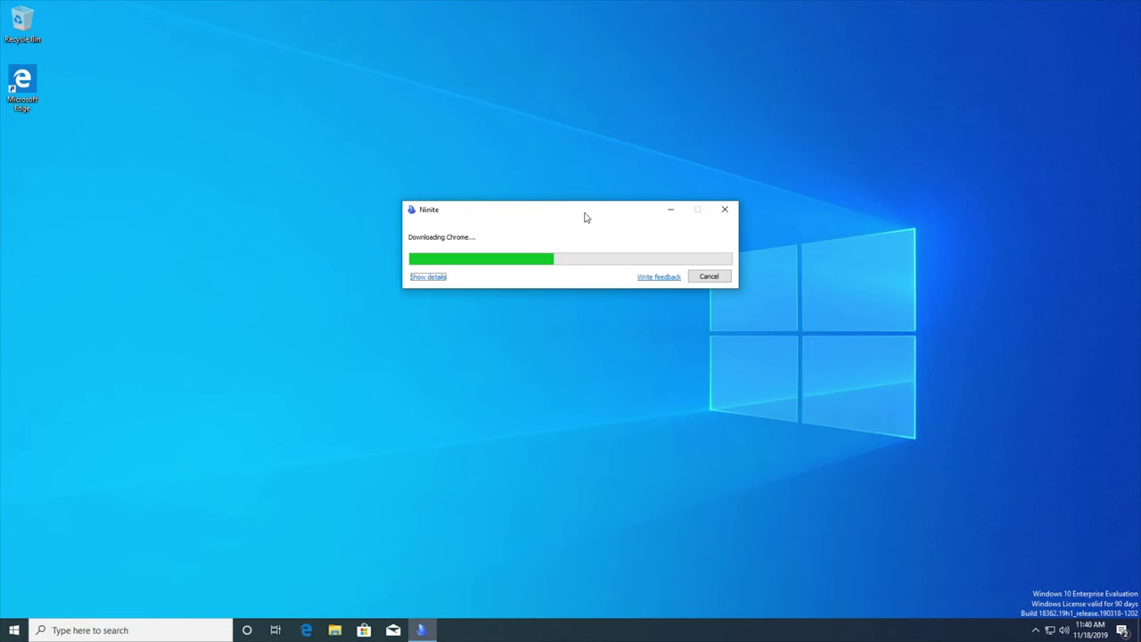
click(426, 278)
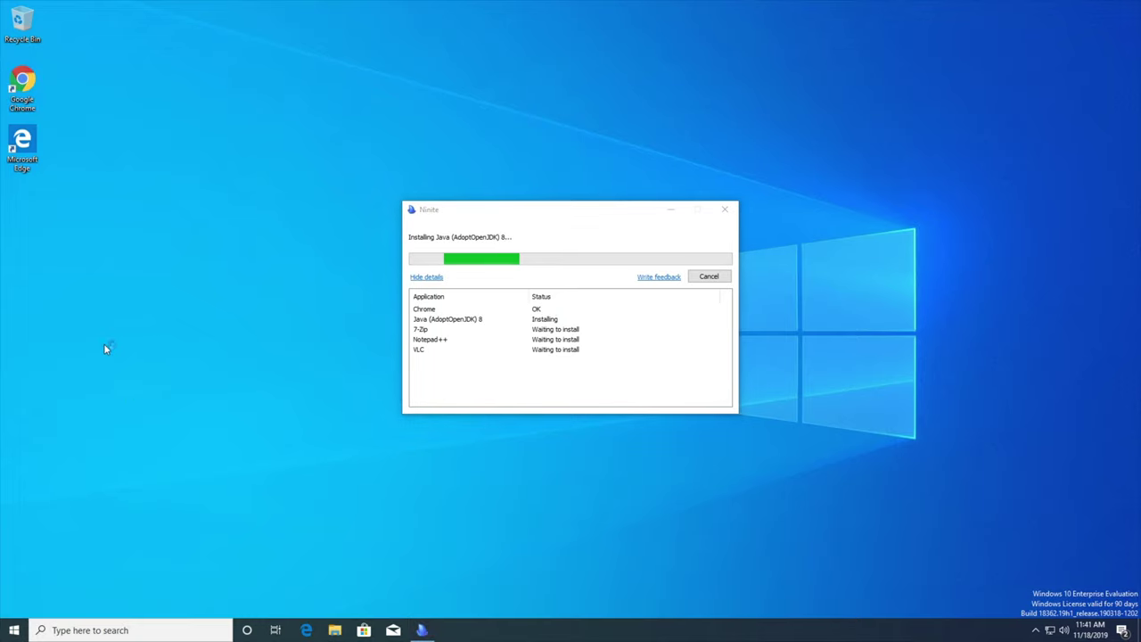
In Chrome, load makemkv.com/bdjava, download Setup_MakeMKV_v1.14.5.exe, and open File Explorer.
double_click(23, 80)
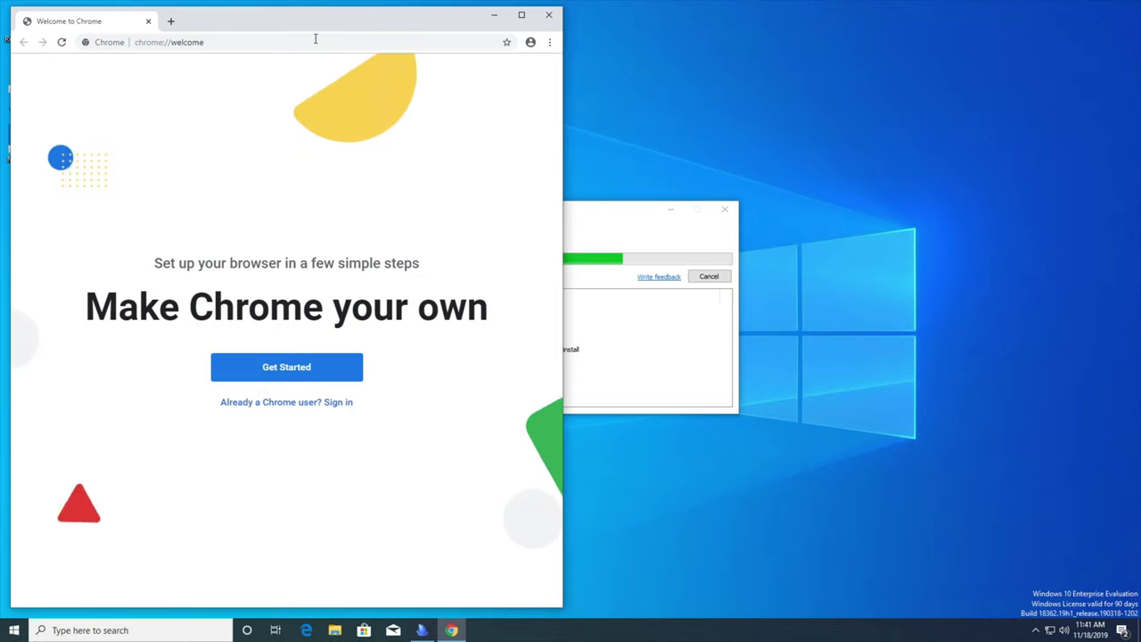
drag(573, 156, 759, 156)
right_click(360, 44)
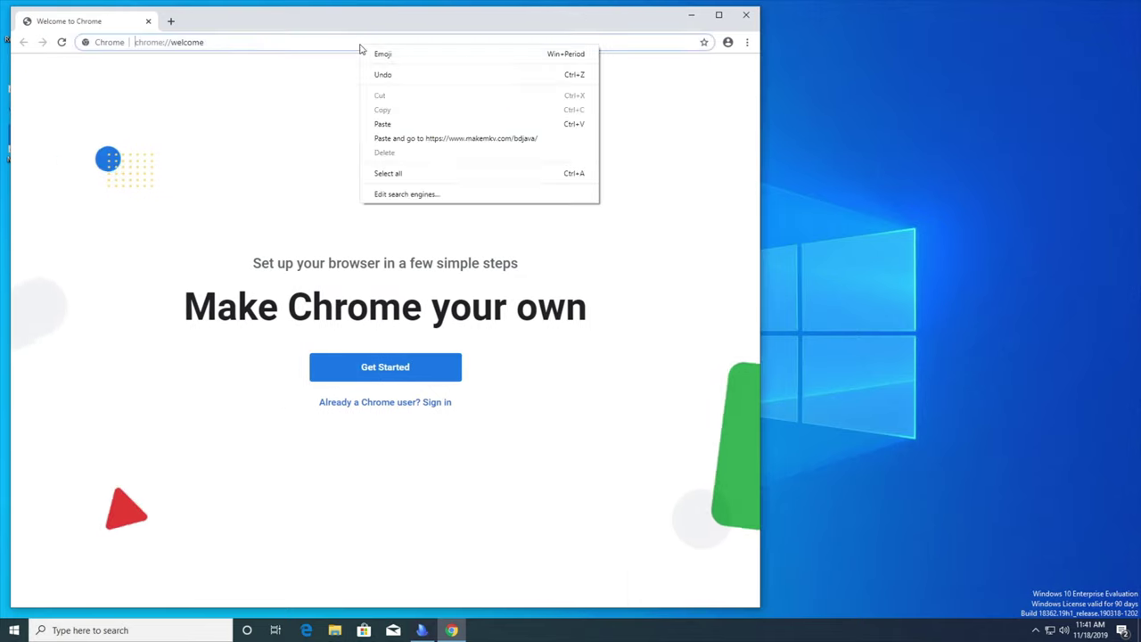
double_click(351, 43)
key(ctrl+a)
text(https://www.makemkv.com/bdjava/)
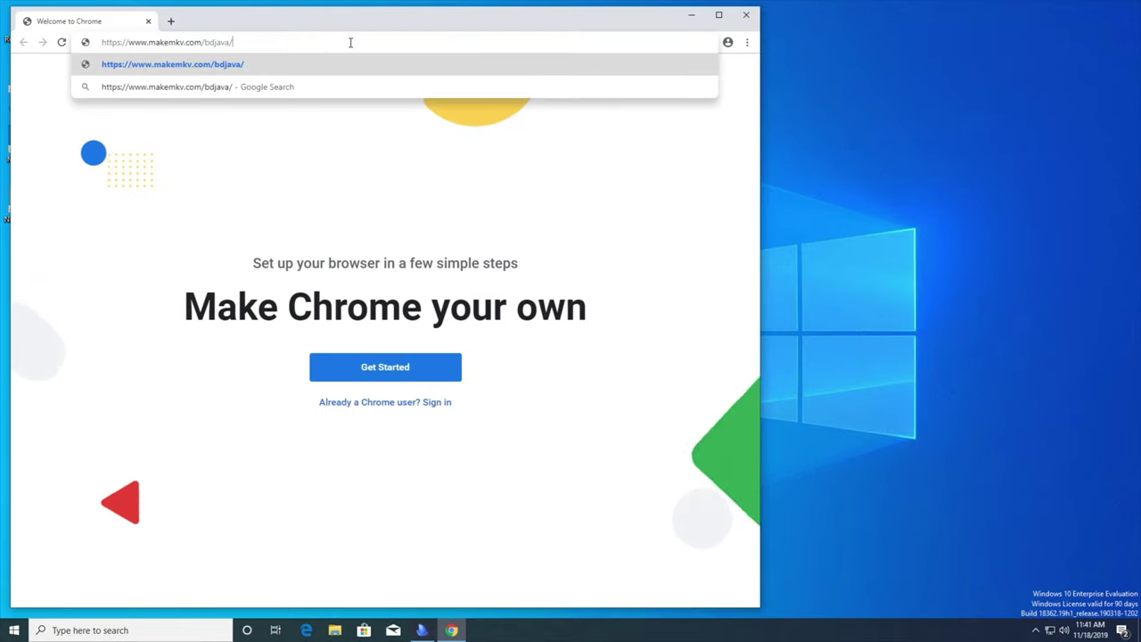
key(Return)
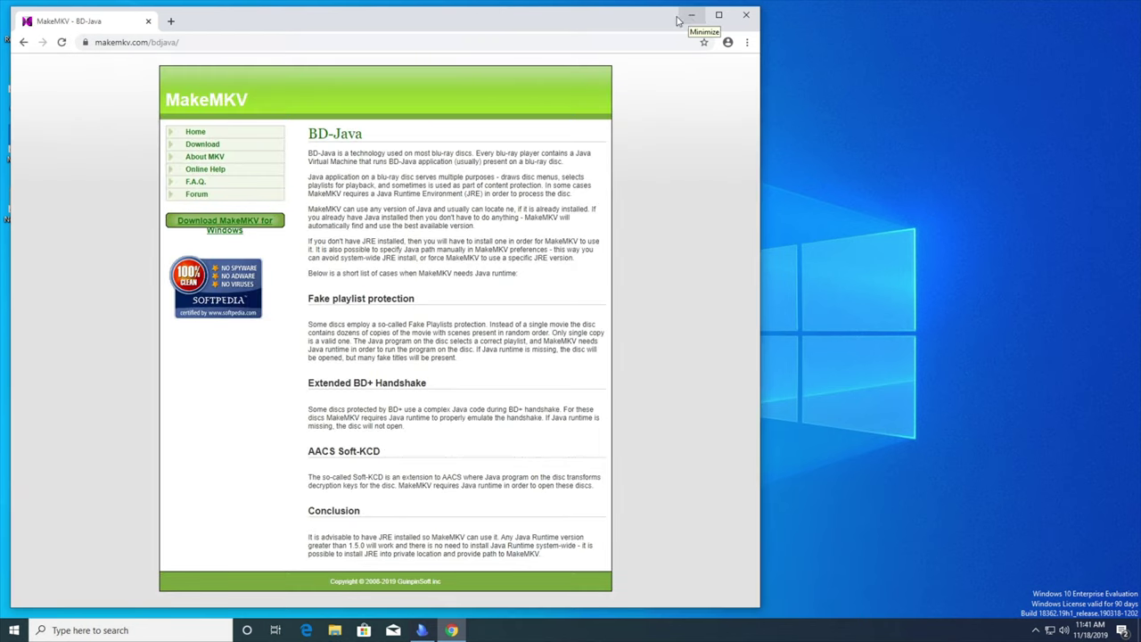
click(230, 220)
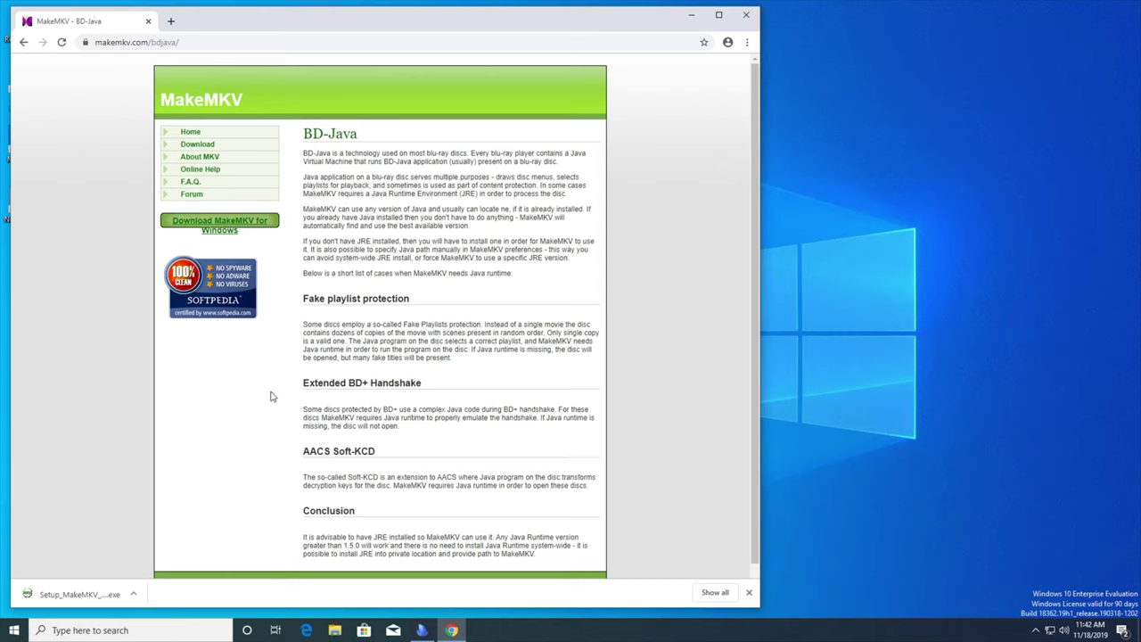
click(334, 631)
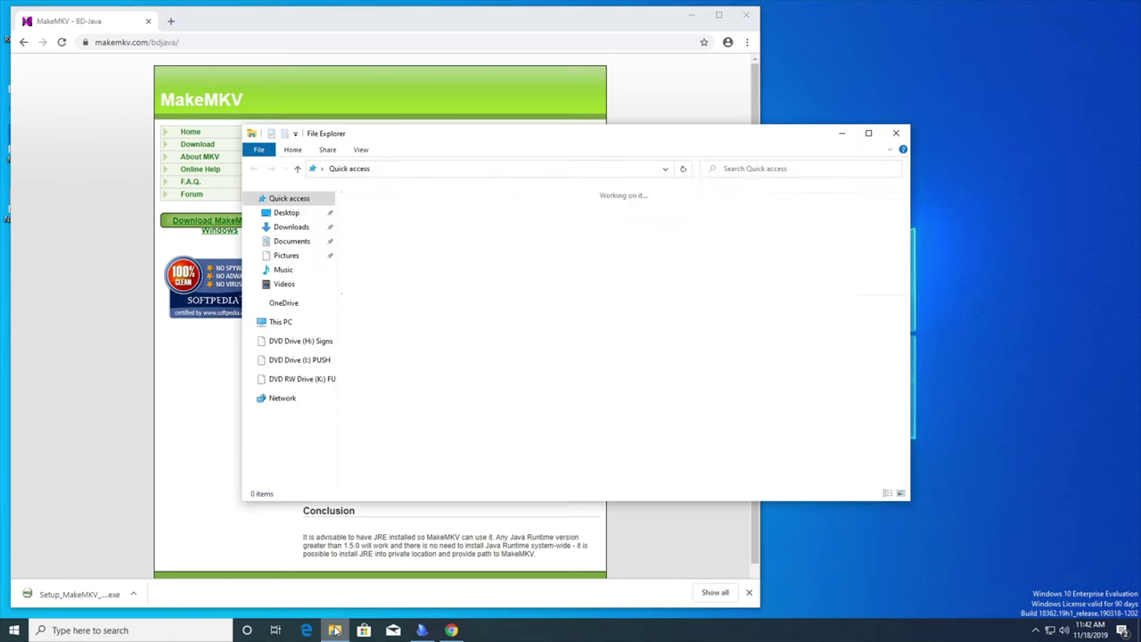
Minimize Chrome, expand DVD Drive (I:) PUSH, and open its VIDEO_TS folder.
click(692, 18)
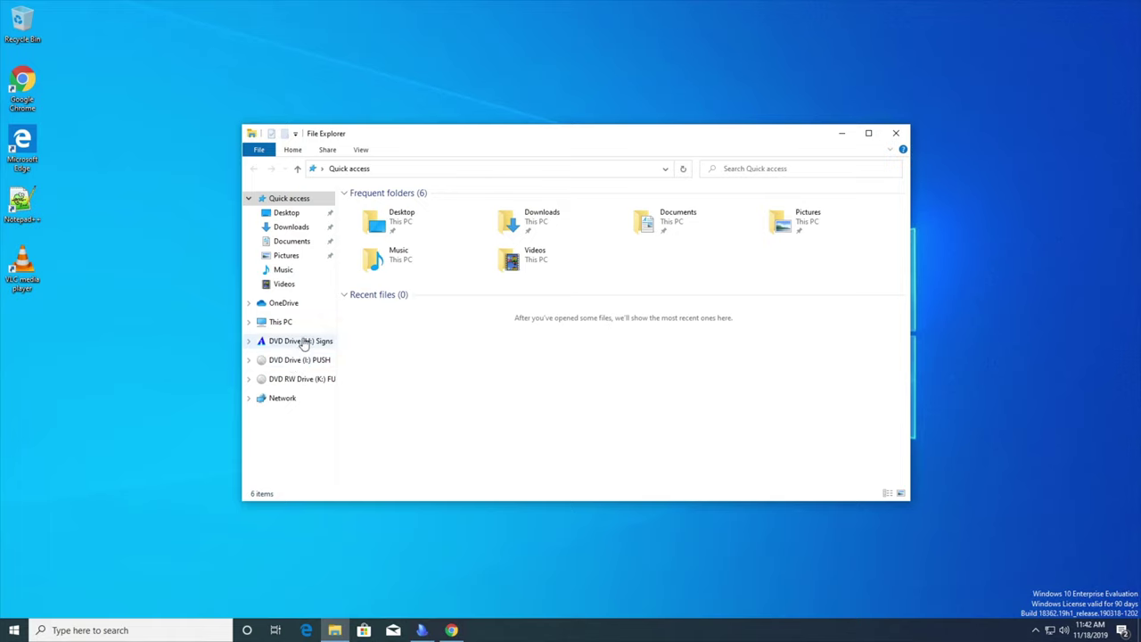
right_click(303, 360)
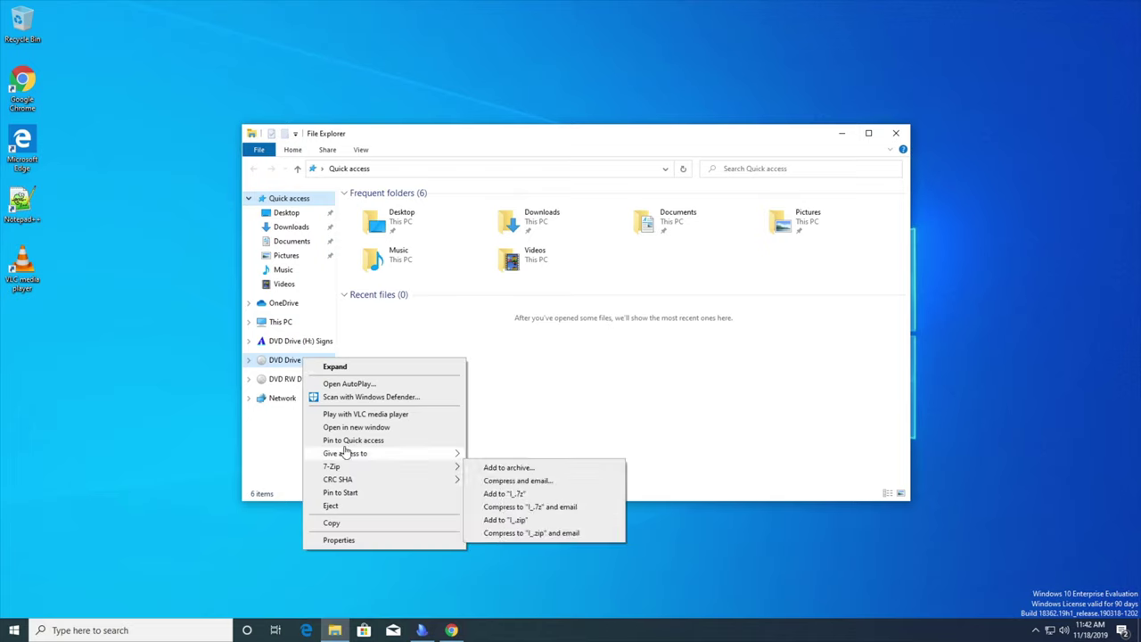
right_click(265, 363)
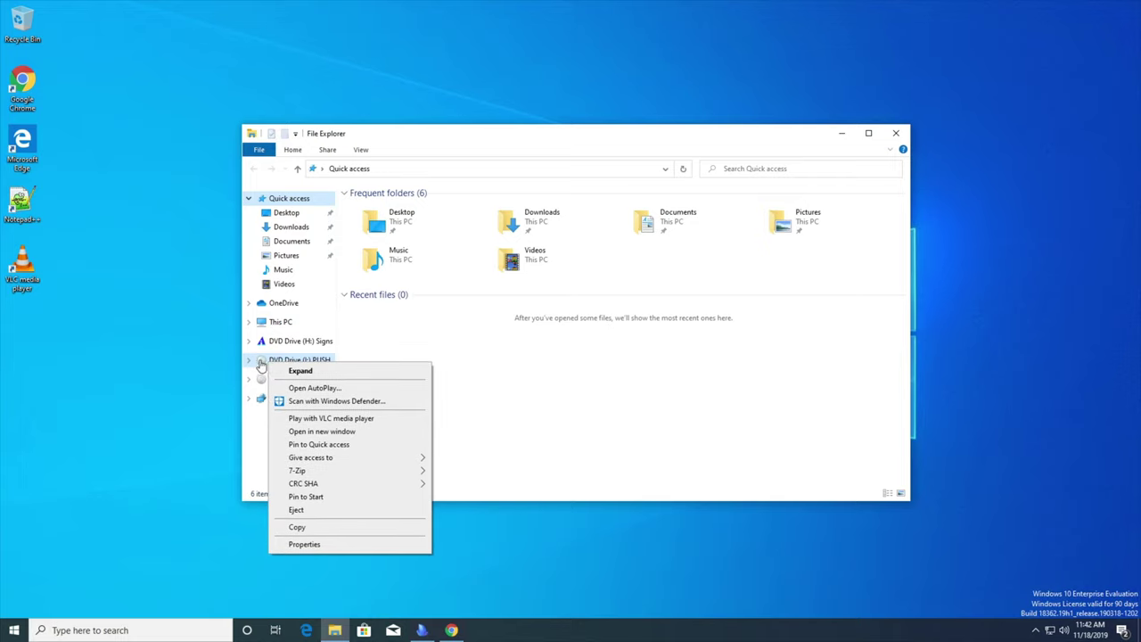
click(250, 360)
click(249, 360)
click(250, 360)
click(278, 390)
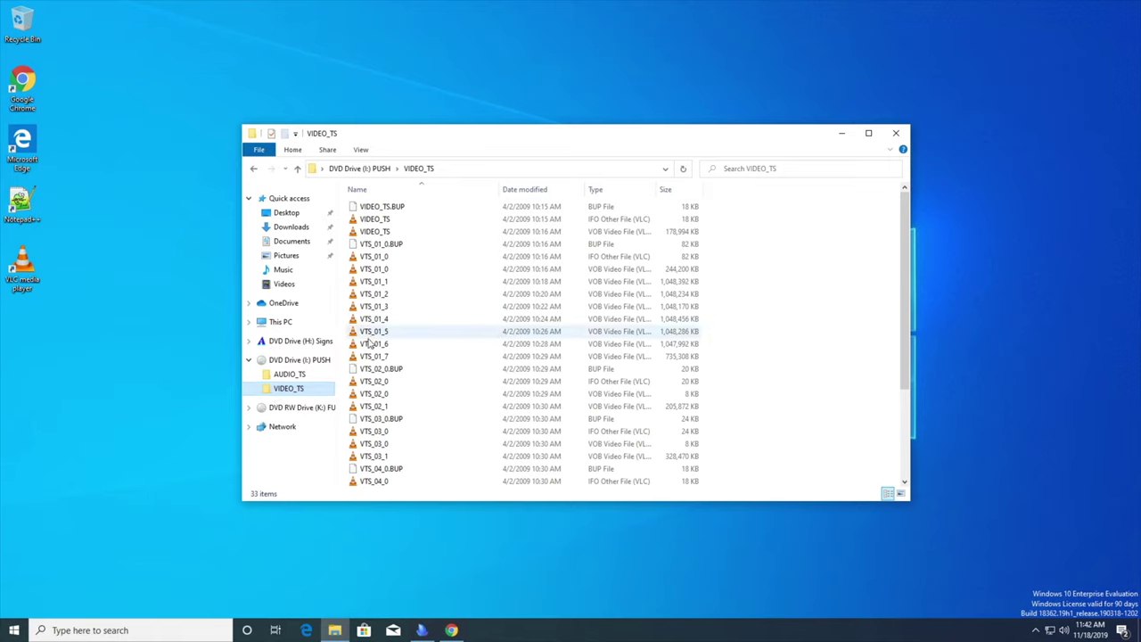
Turn on File name extensions in File Explorer's View options.
click(360, 150)
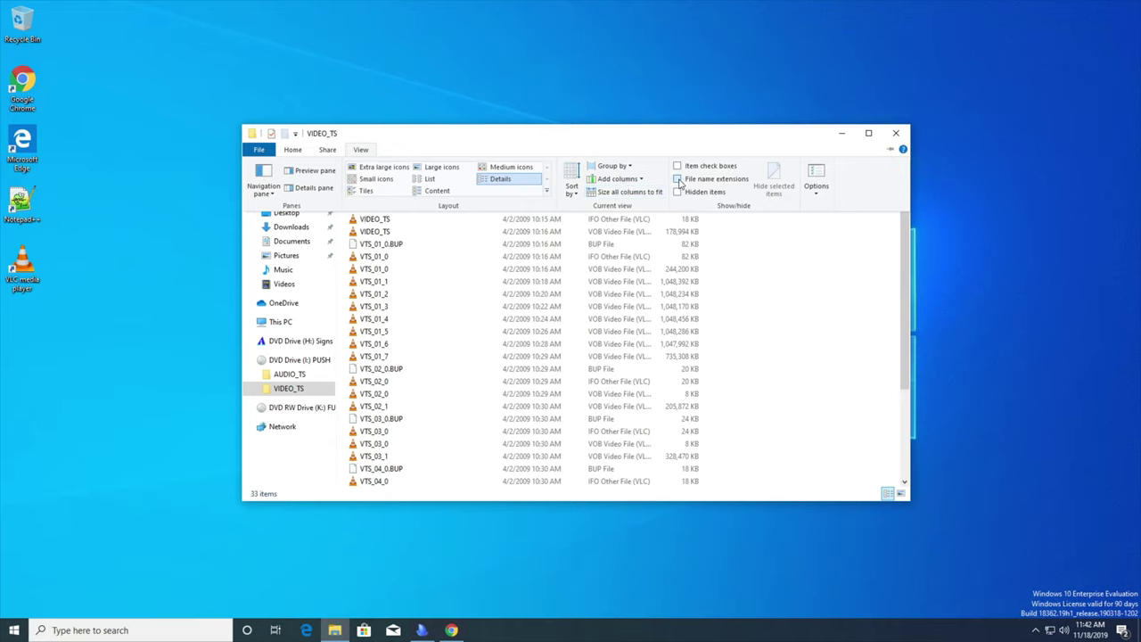
click(680, 194)
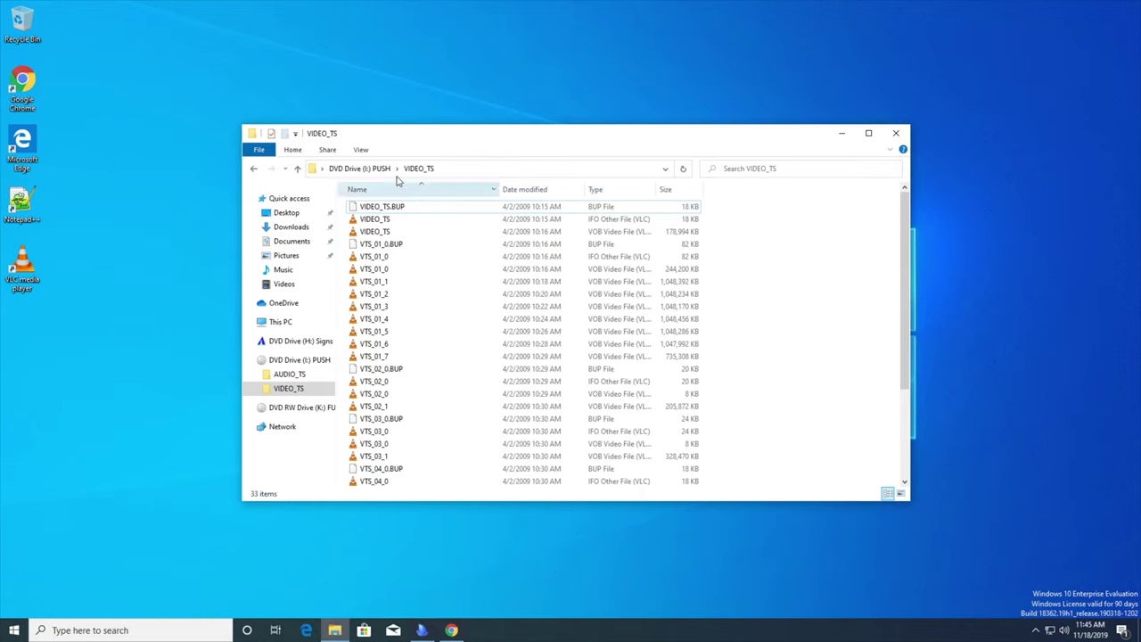
click(361, 149)
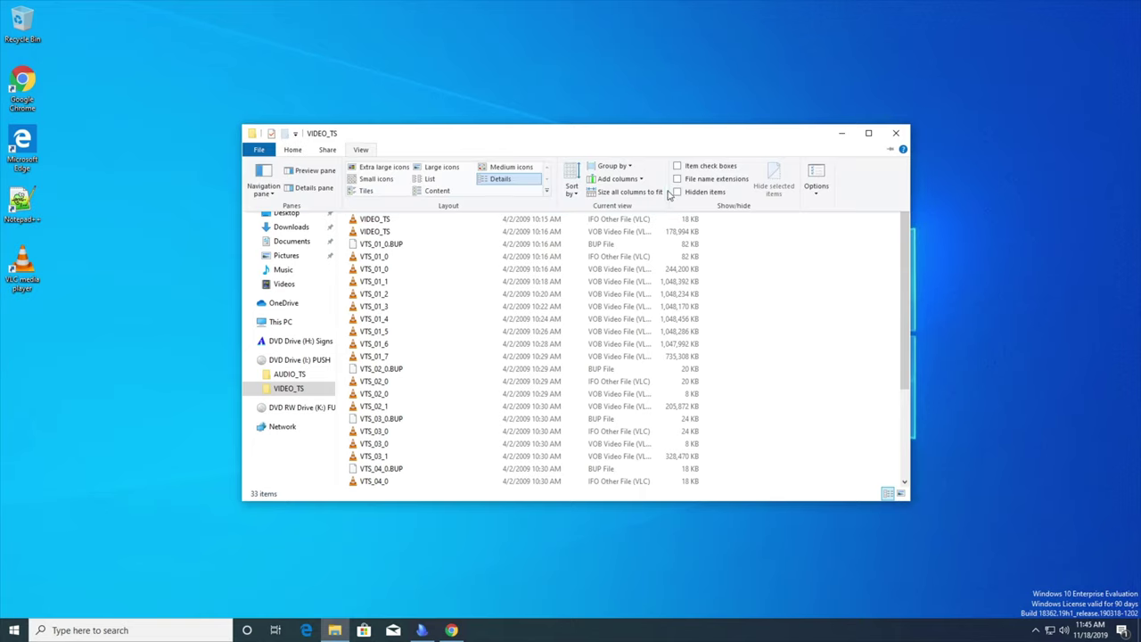
click(677, 178)
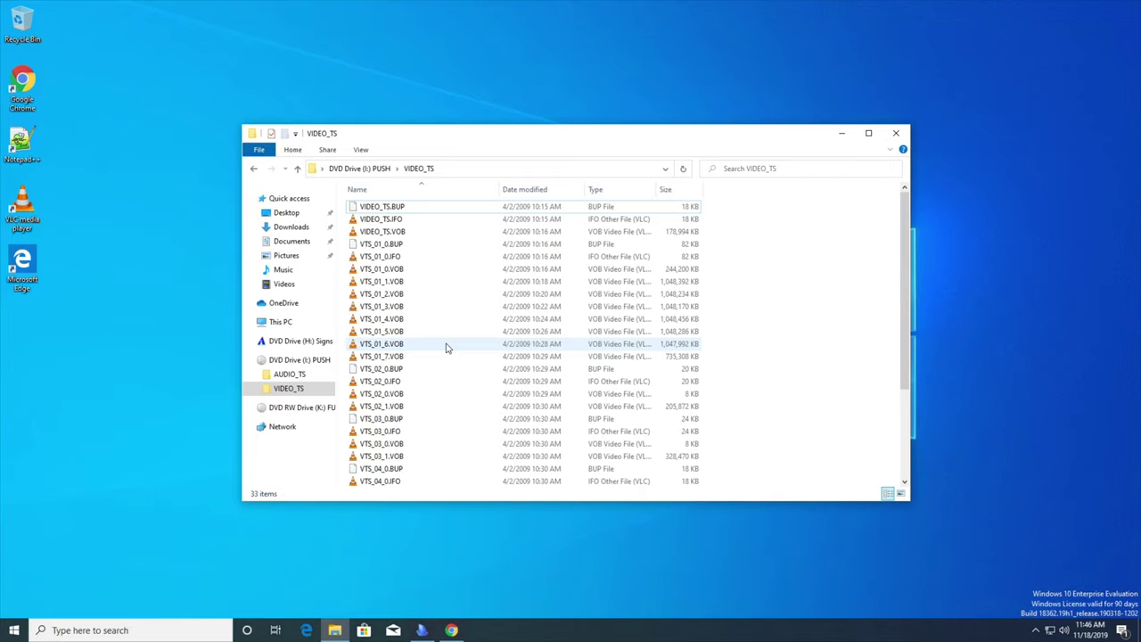
Bring the finished Ninite installer forward and close its summary.
click(396, 574)
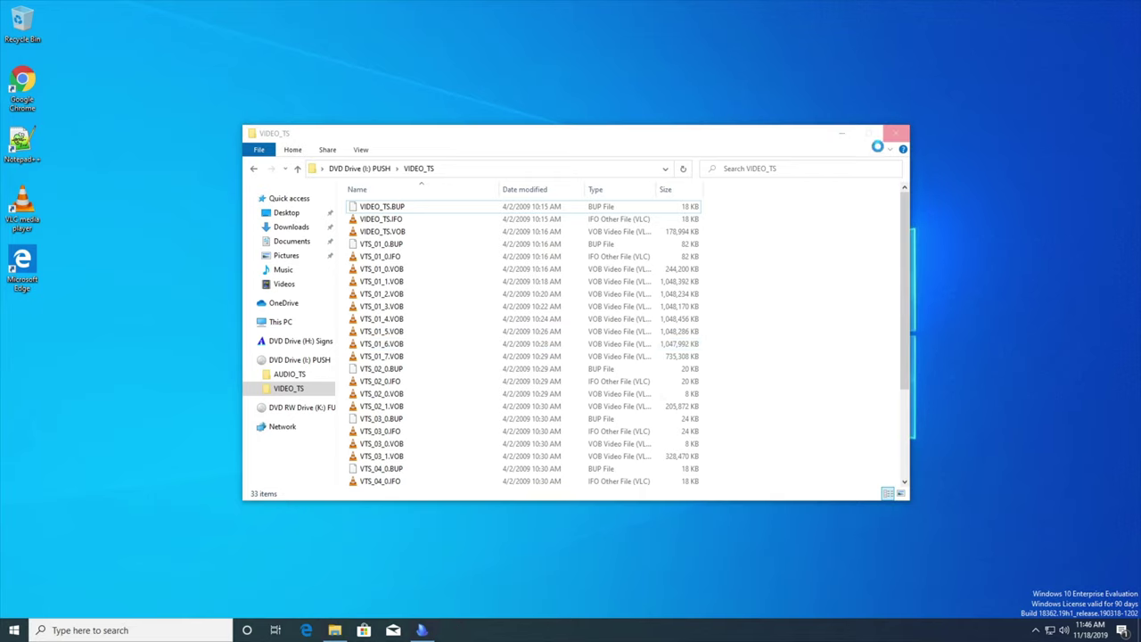
click(419, 630)
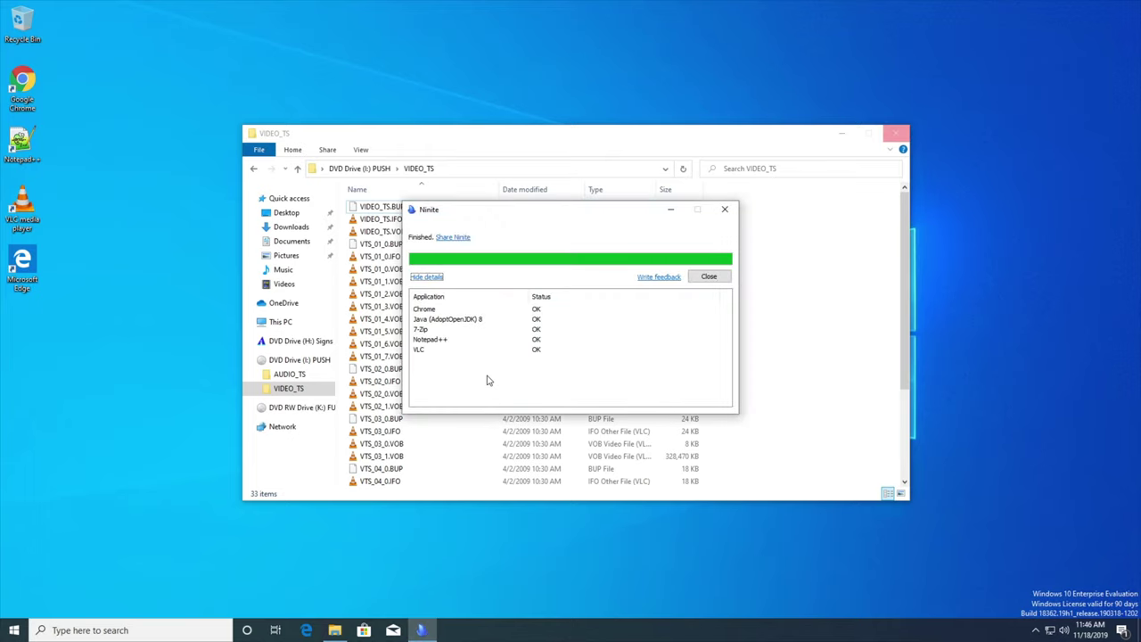
click(708, 277)
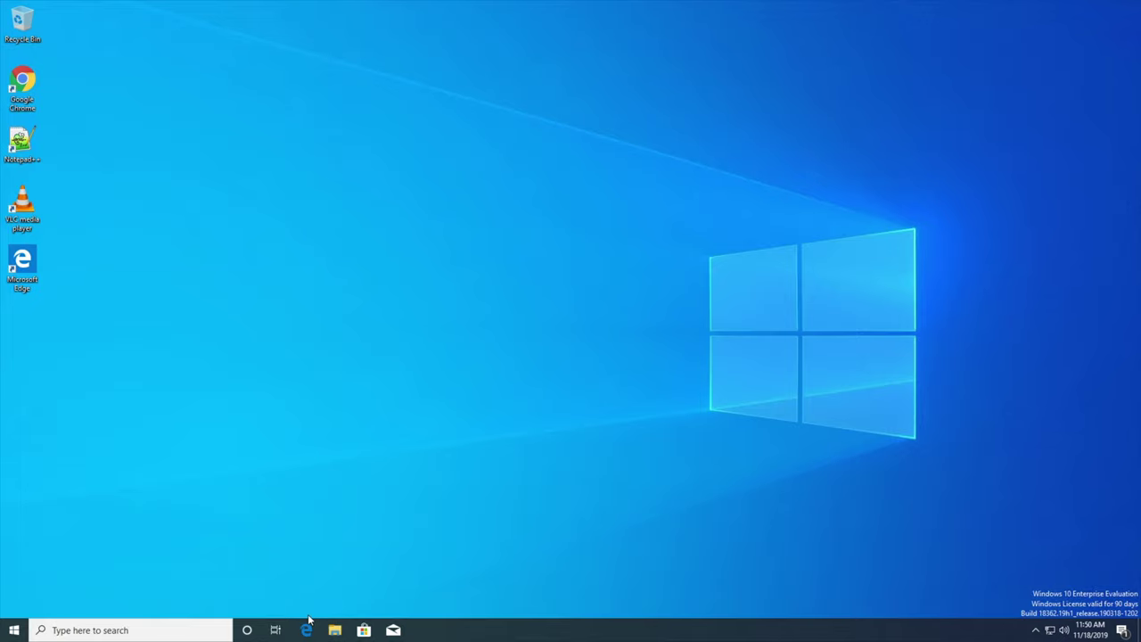
Launch Chrome on the makemkv-auto-rip npm page and close the empty New Tab.
double_click(22, 82)
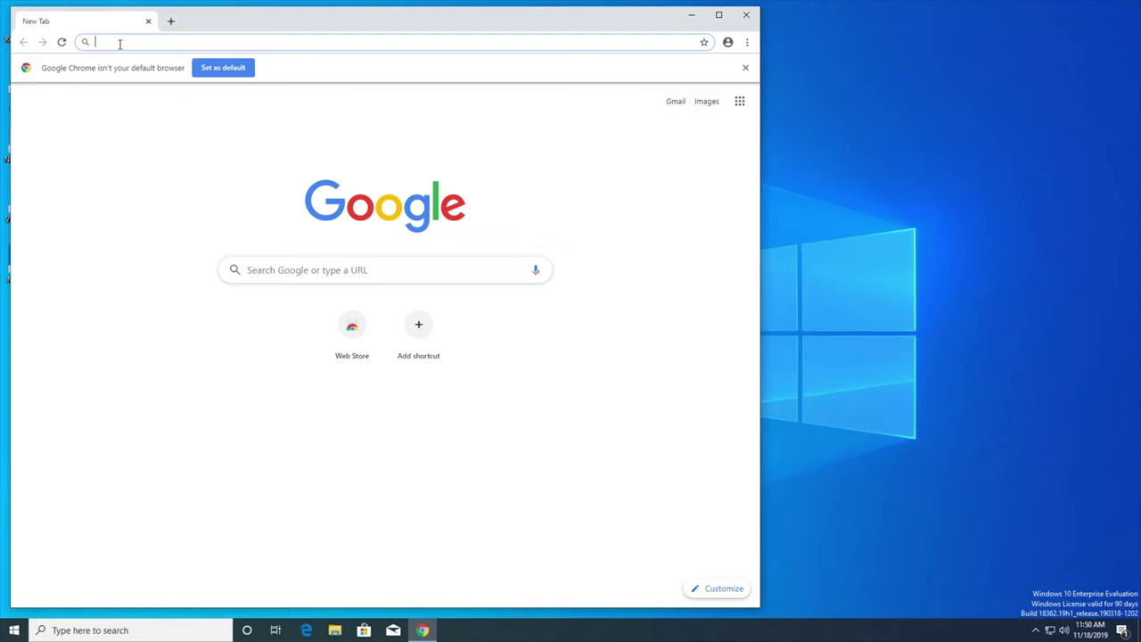
drag(323, 27, 540, 20)
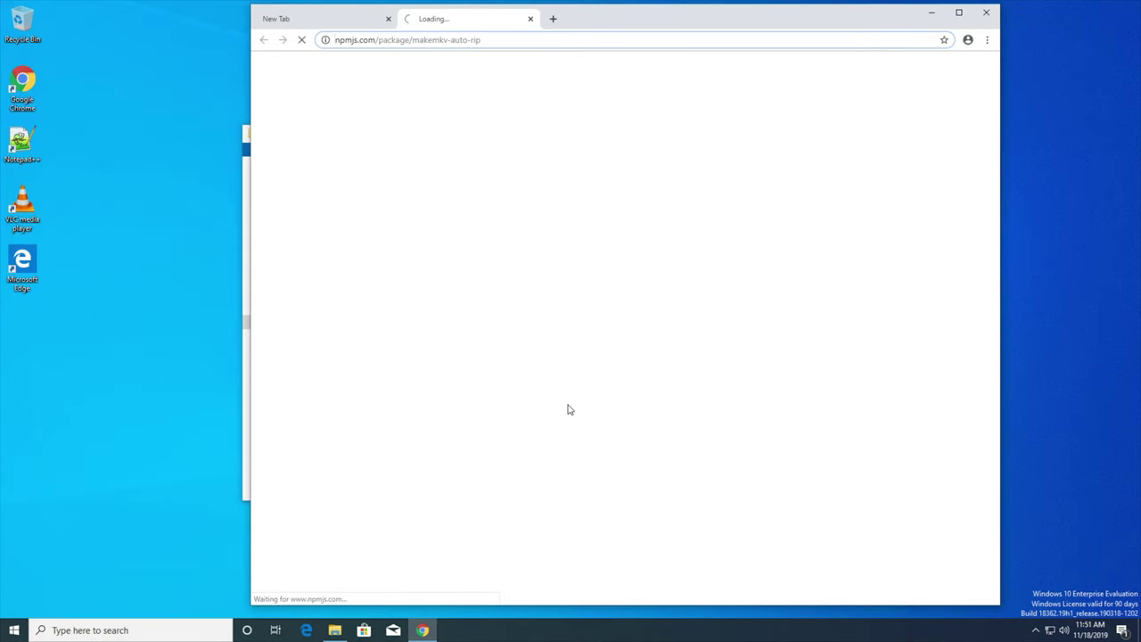
click(388, 19)
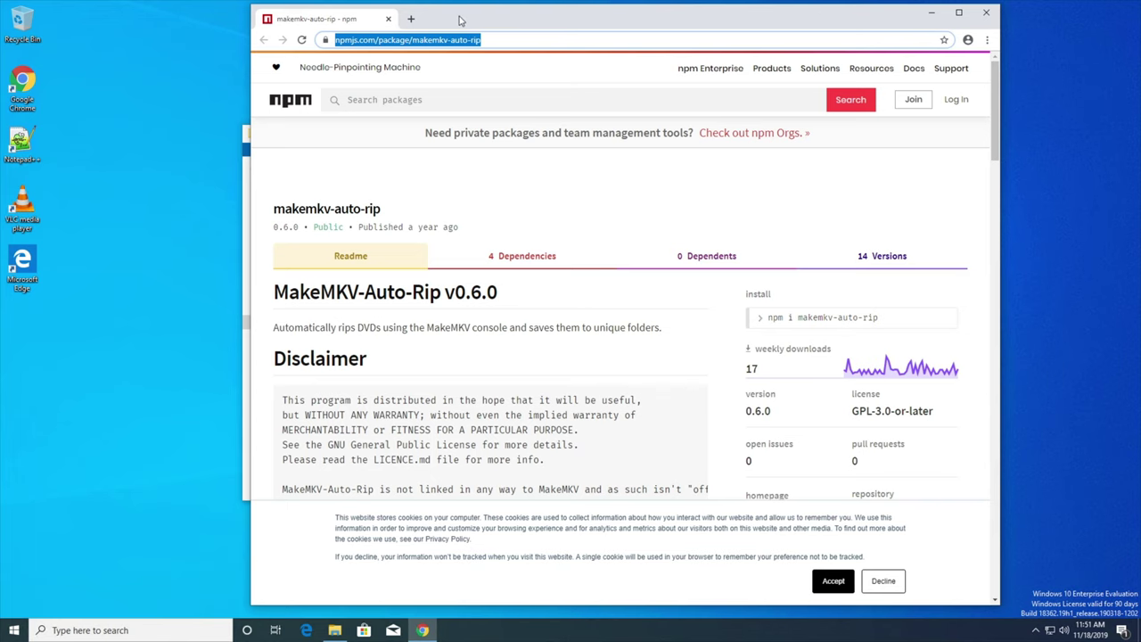
drag(456, 19, 312, 21)
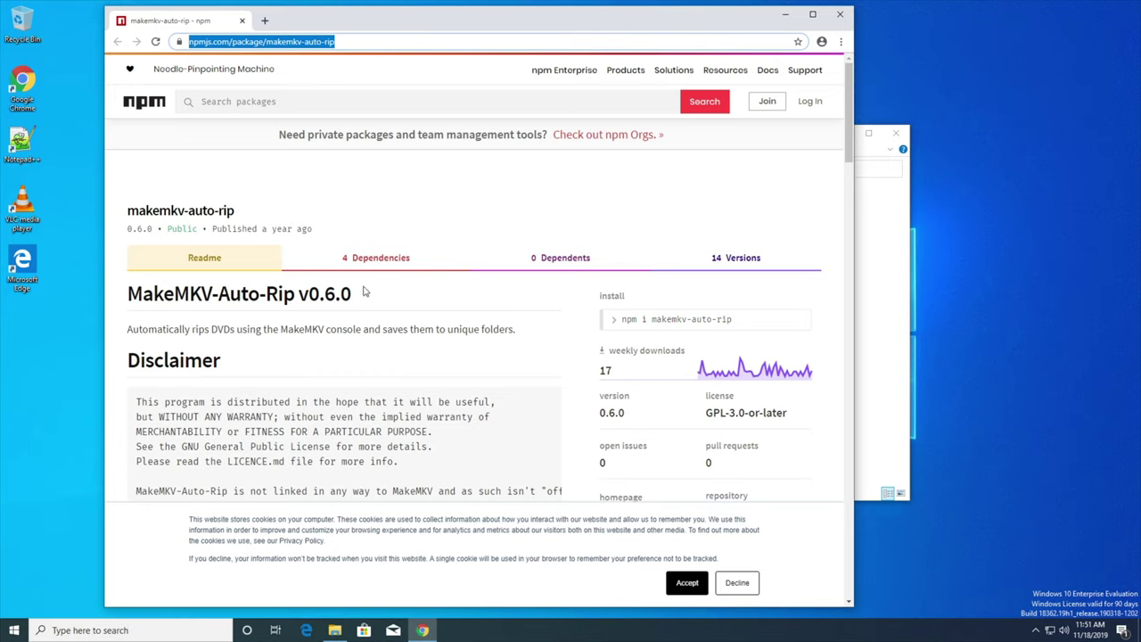
Accept the npm cookie notice and select the required Node.js and NPM version text.
scroll(350, 328, down, 1)
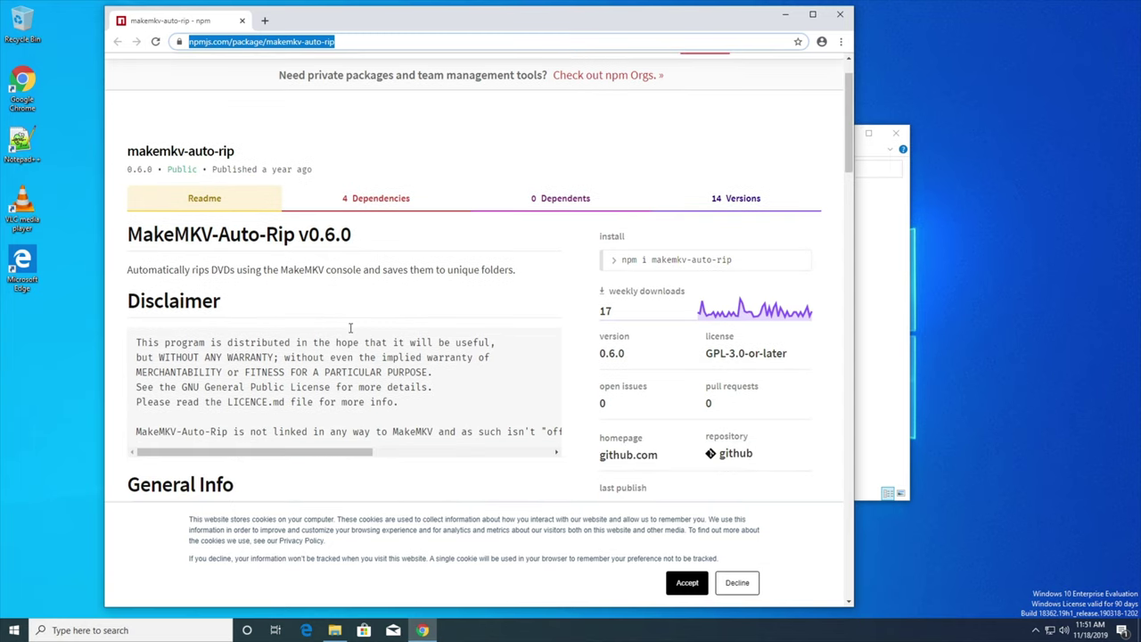
scroll(349, 334, down, 4)
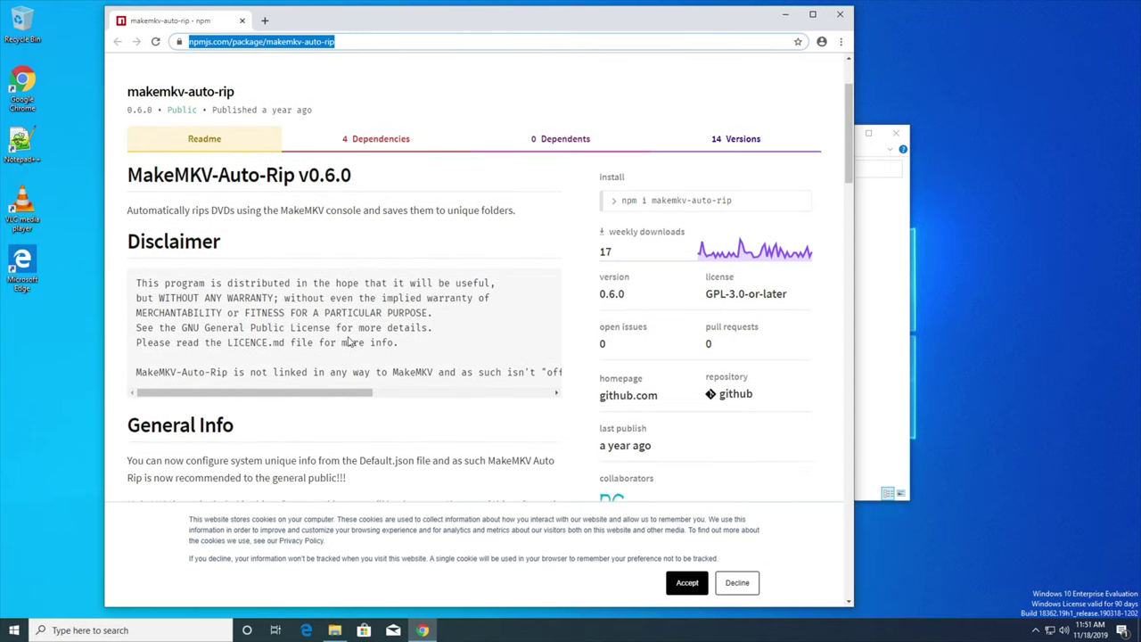
scroll(348, 347, down, 6)
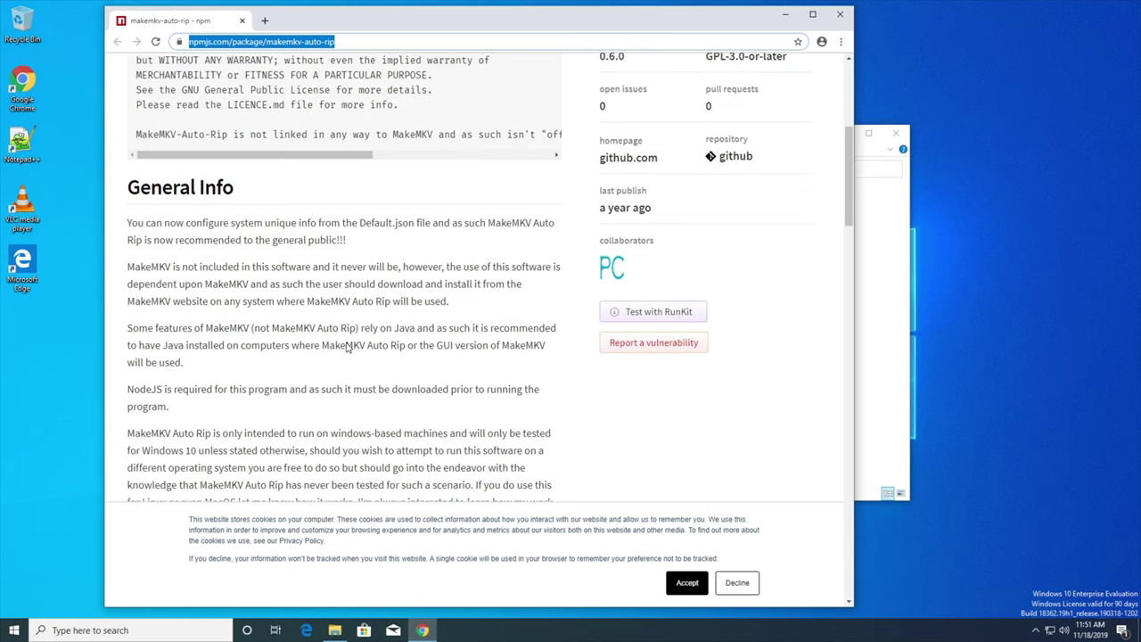
scroll(346, 347, down, 3)
click(686, 584)
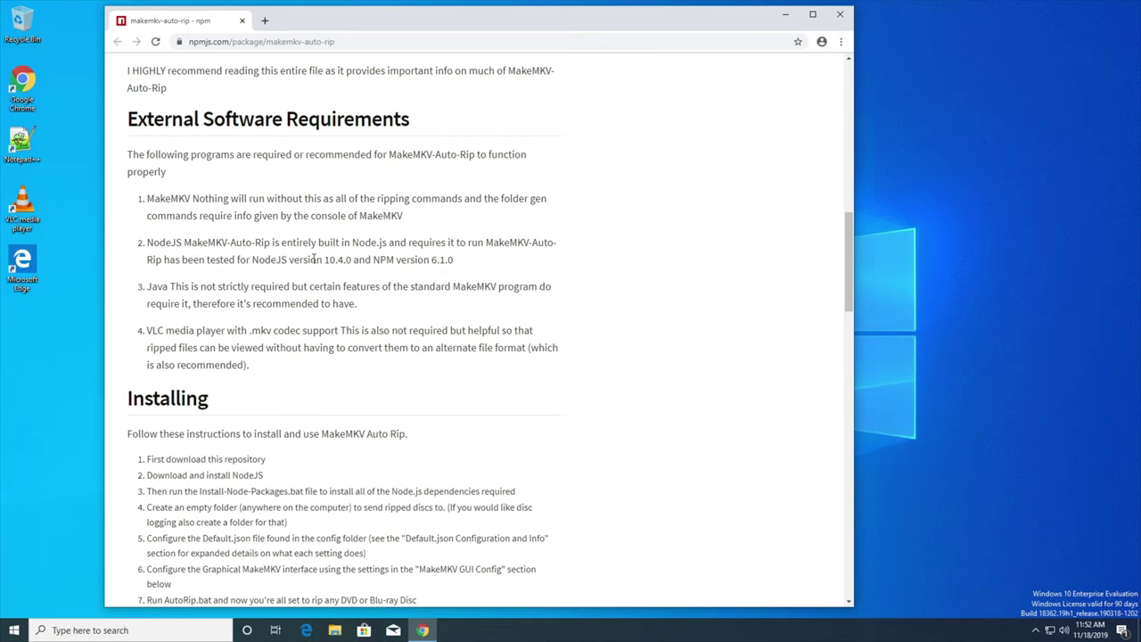
drag(250, 260, 294, 276)
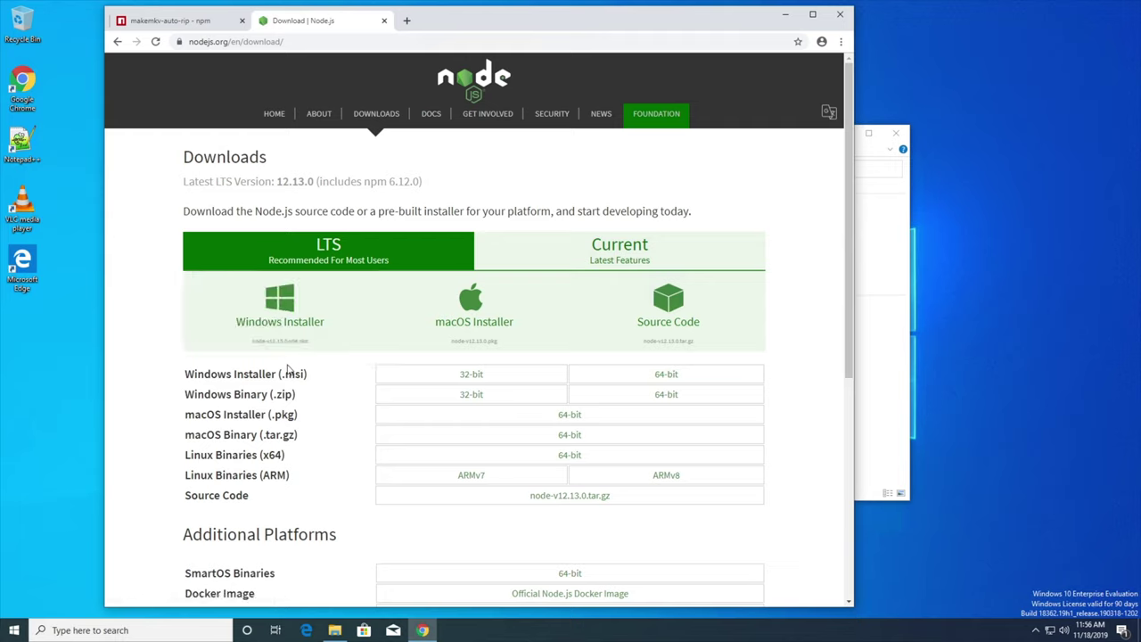
Close the Download | Node.js tab, returning to the makemkv-auto-rip requirements.
click(383, 20)
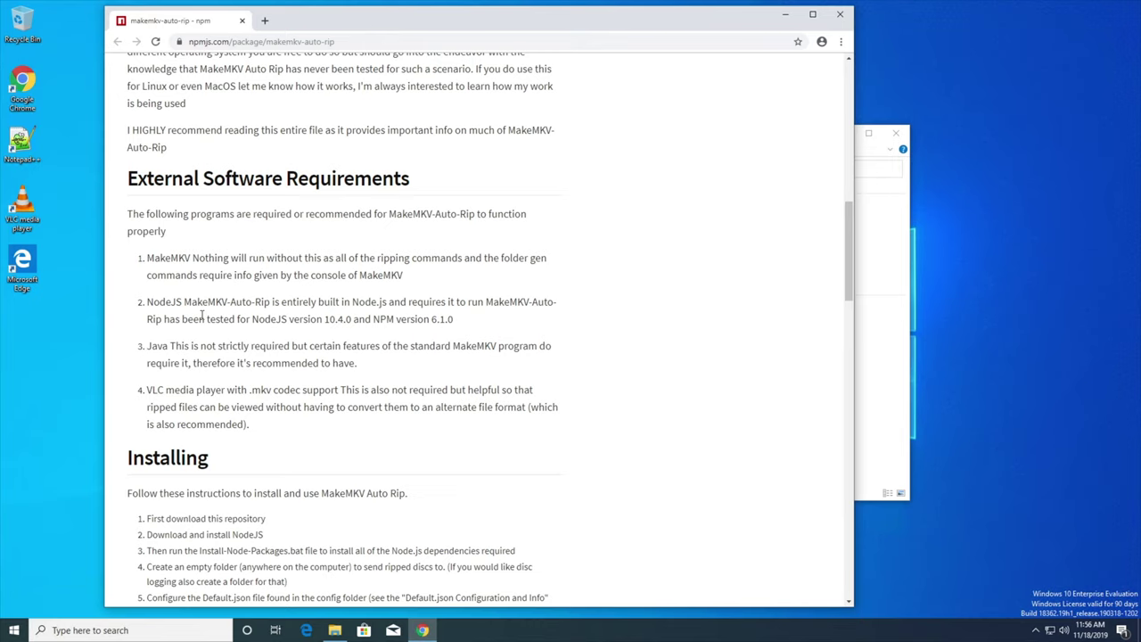
Bring the File Explorer window at Quick access in front of Chrome.
click(874, 284)
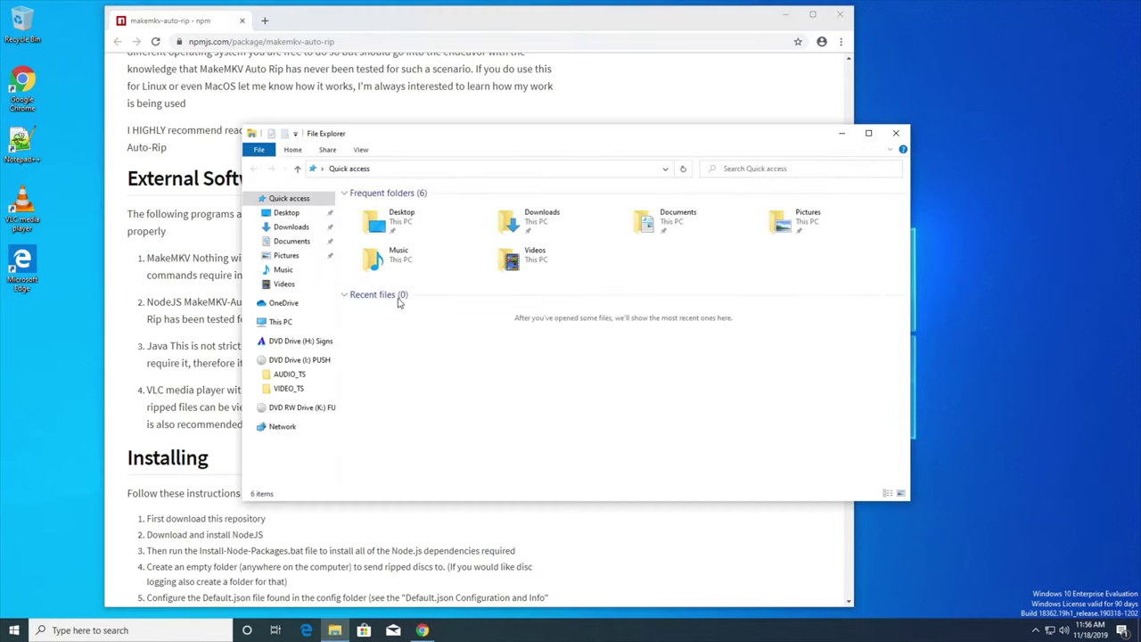
Launch Setup_MakeMKV_v1.14.5.exe from Downloads, allowing changes and choosing English.
double_click(511, 223)
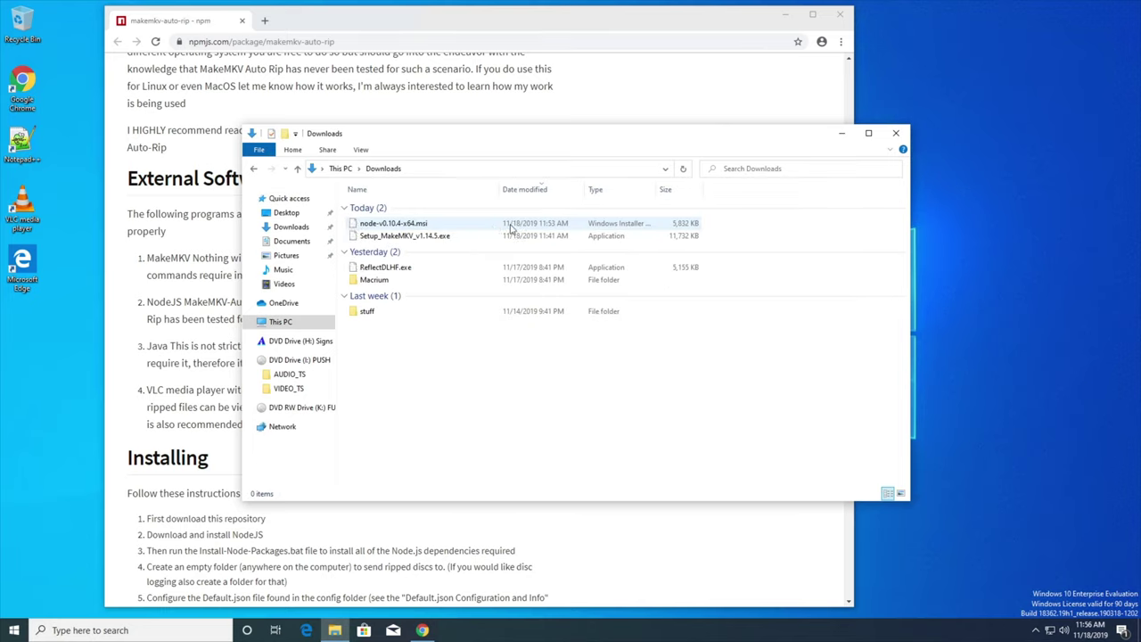
double_click(377, 237)
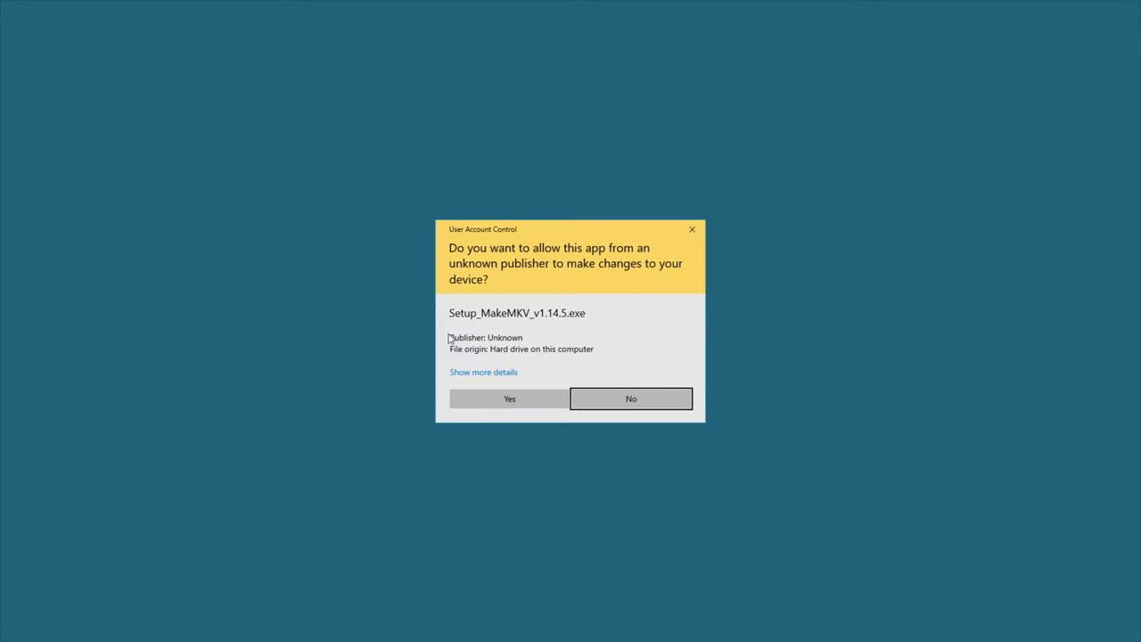
click(522, 398)
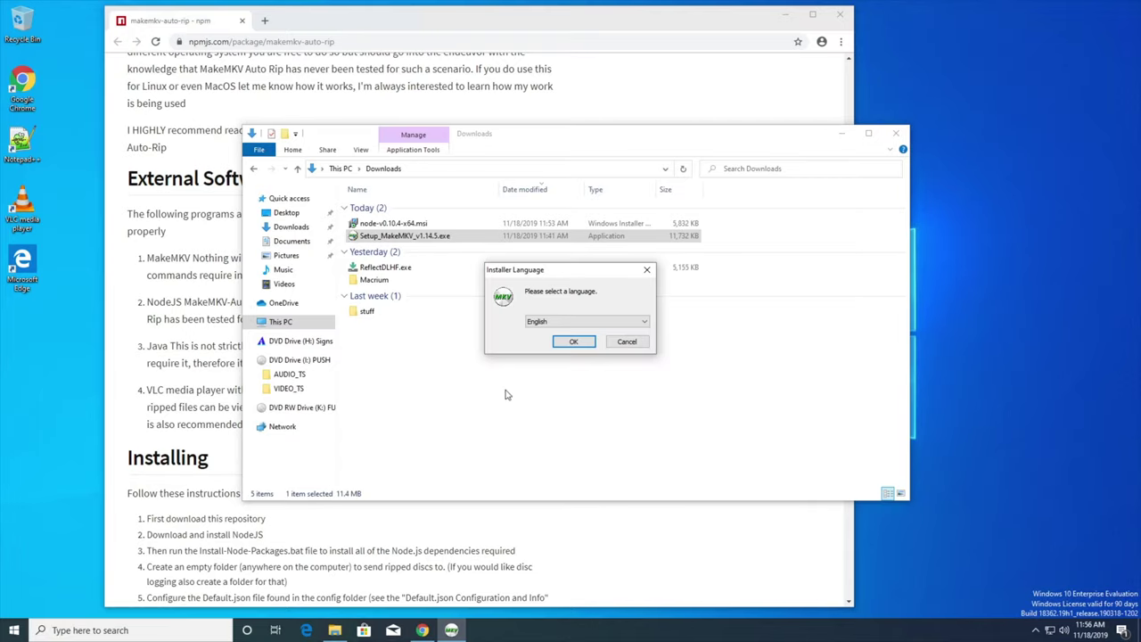
click(571, 348)
Accept the license and install MakeMKV with default components and install location.
click(635, 409)
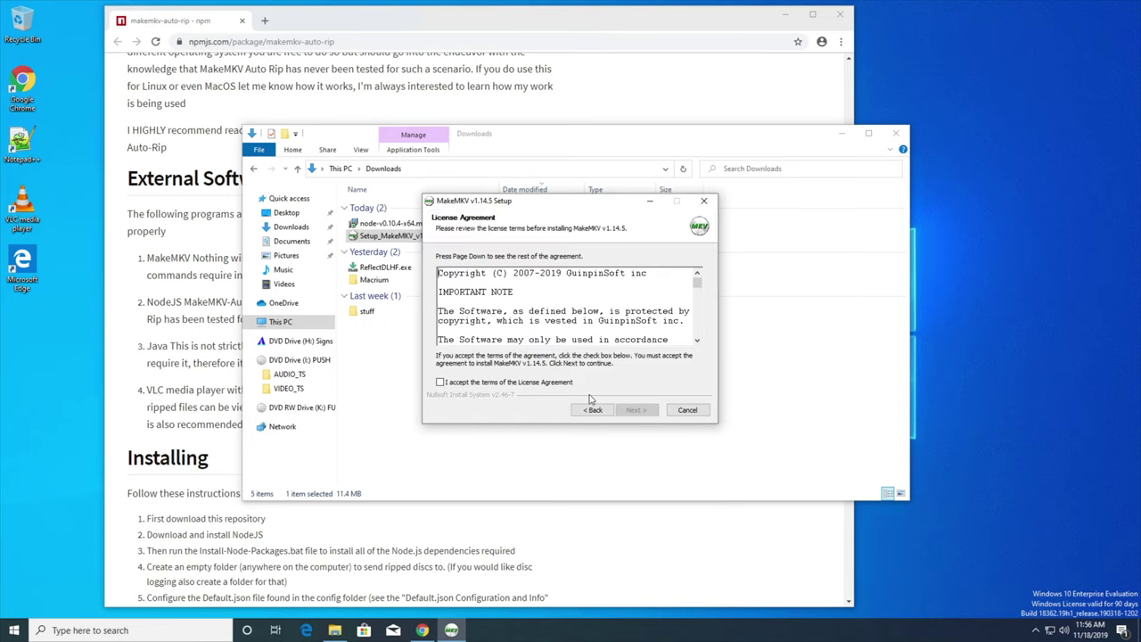
click(527, 383)
click(634, 410)
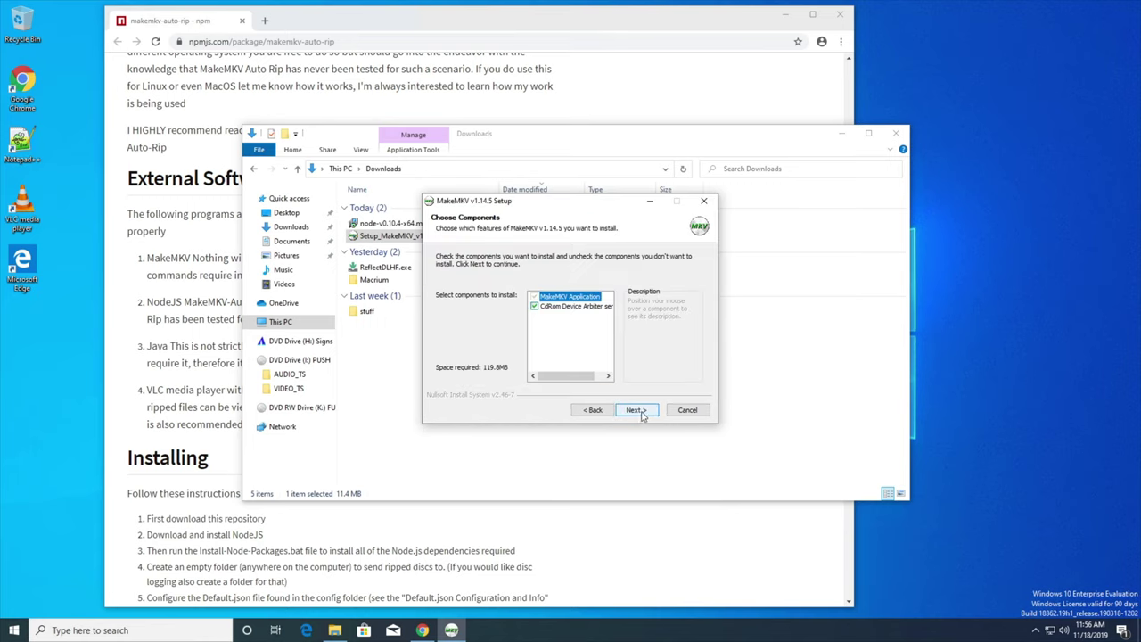
mouse_move(546, 310)
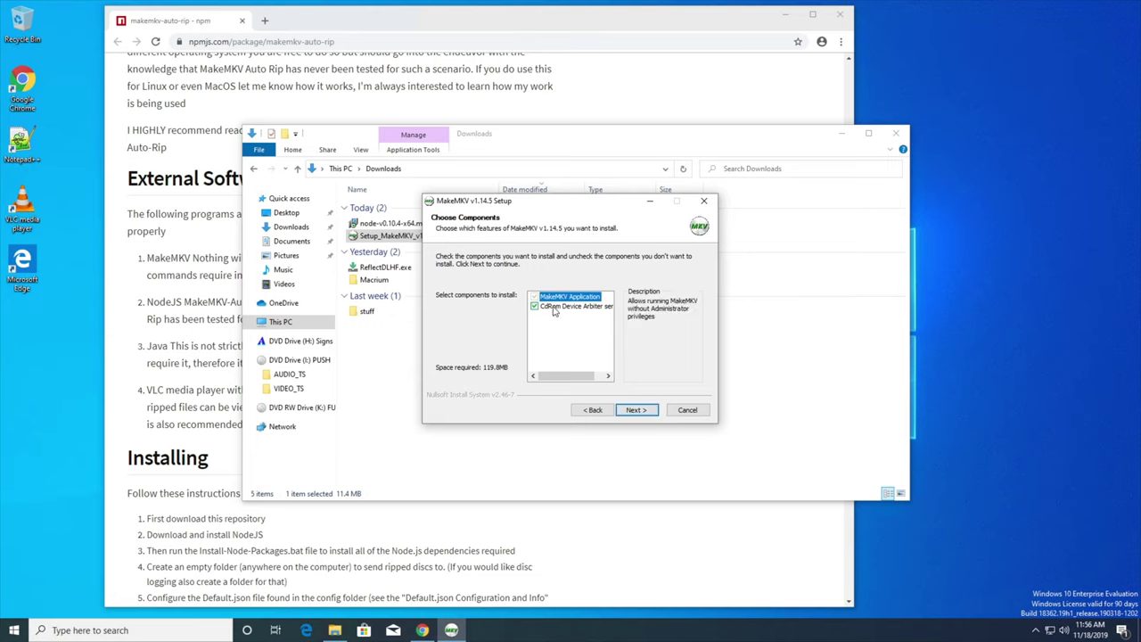
click(633, 412)
click(636, 412)
click(637, 410)
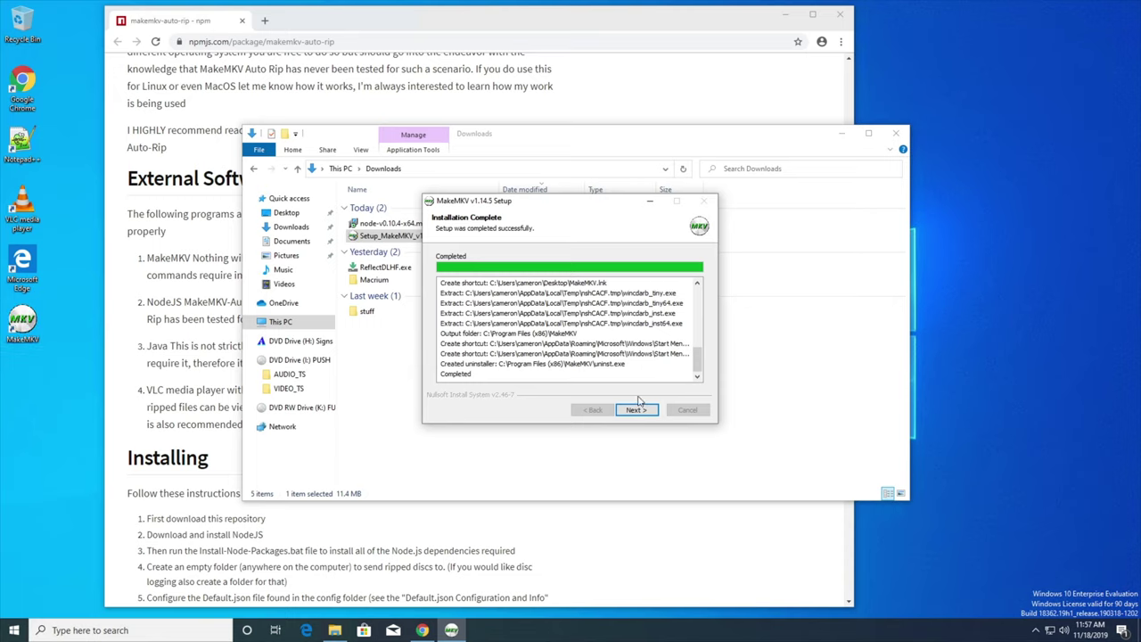
click(635, 410)
Finish the MakeMKV setup and open the MakeMKV-Auto-Rip GitHub repository in Chrome.
click(635, 412)
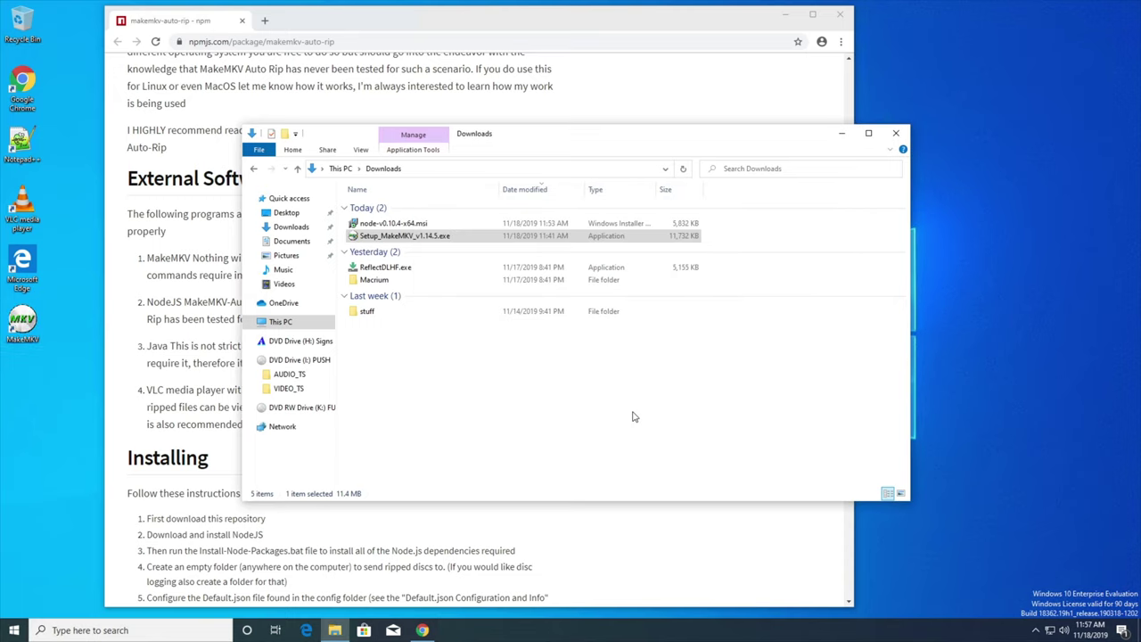
key(alt+Tab)
scroll(427, 388, up, 6)
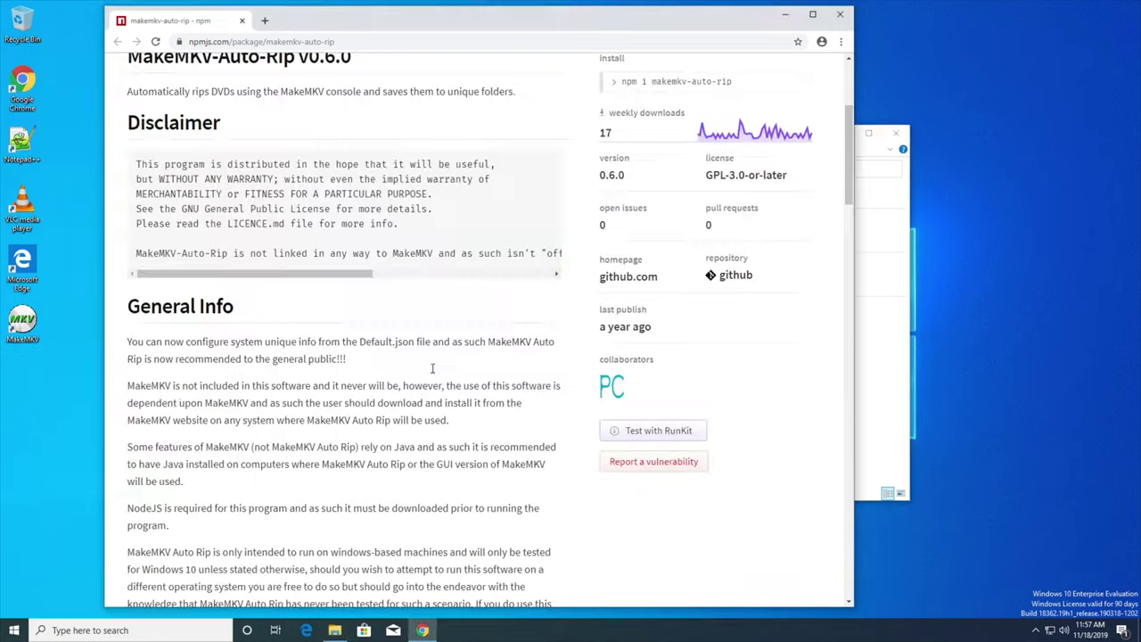
click(732, 278)
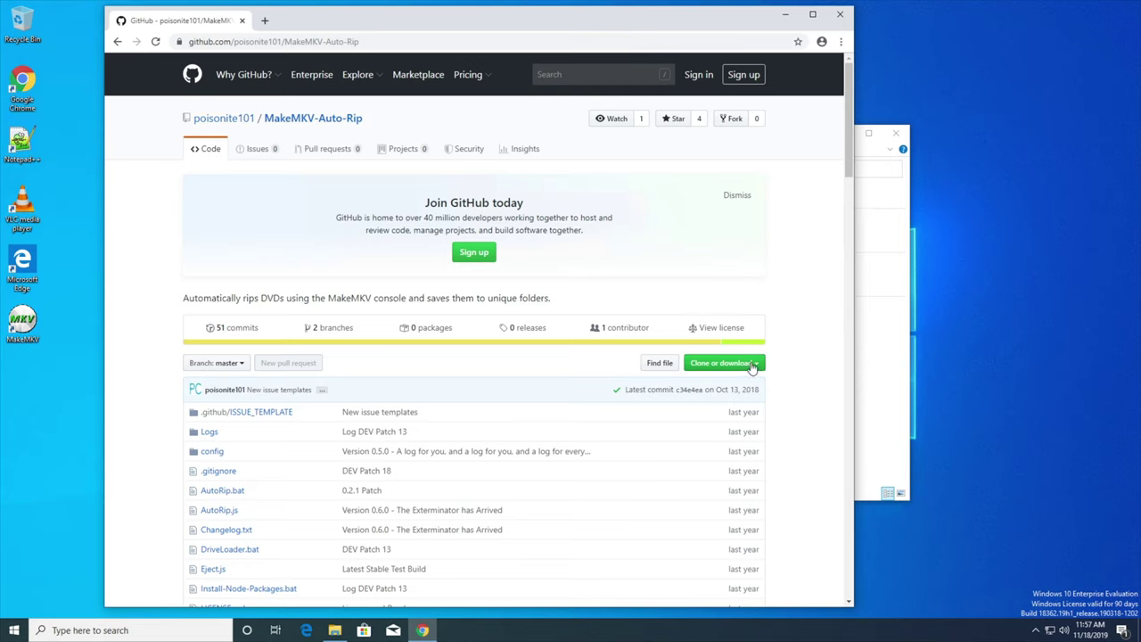
Download the repository as a ZIP and show the downloaded file in its folder.
click(742, 364)
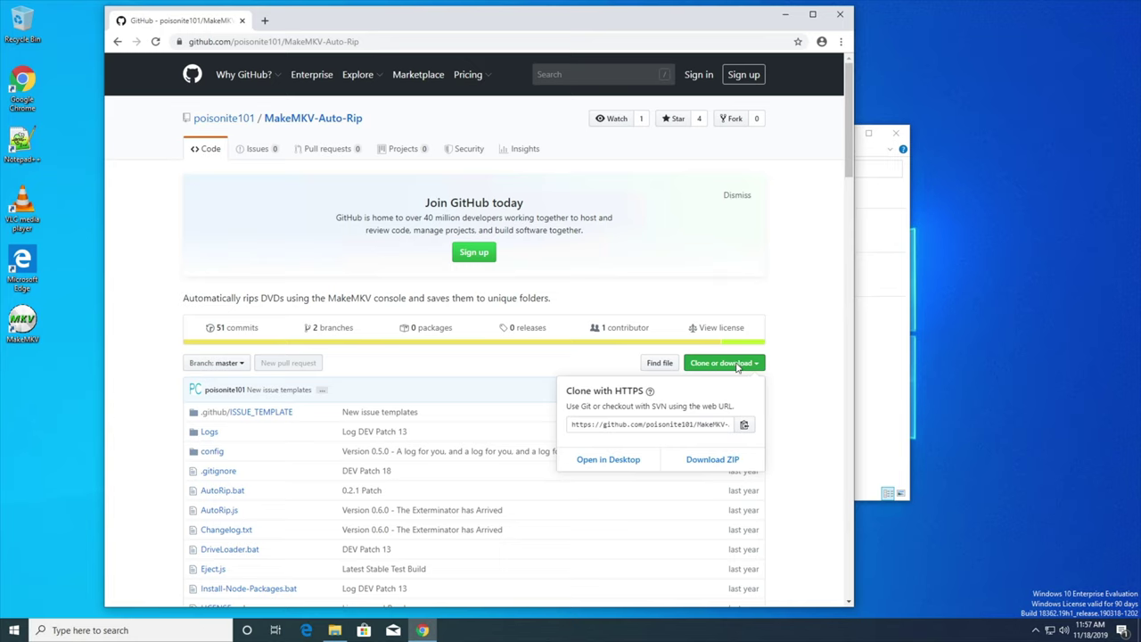
click(703, 468)
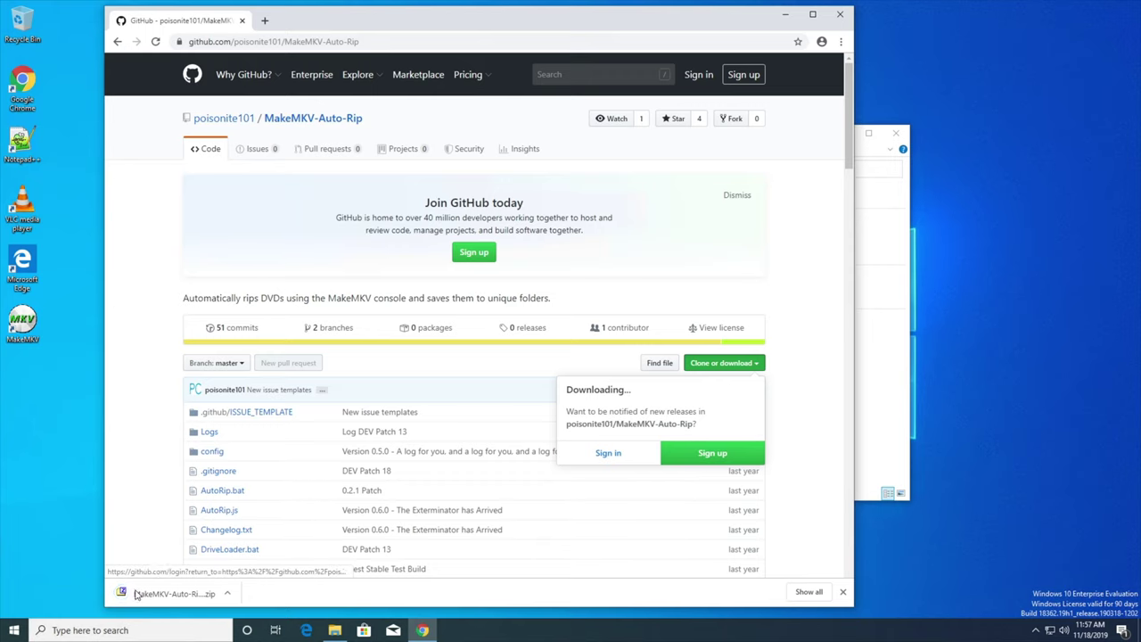
click(228, 593)
click(247, 553)
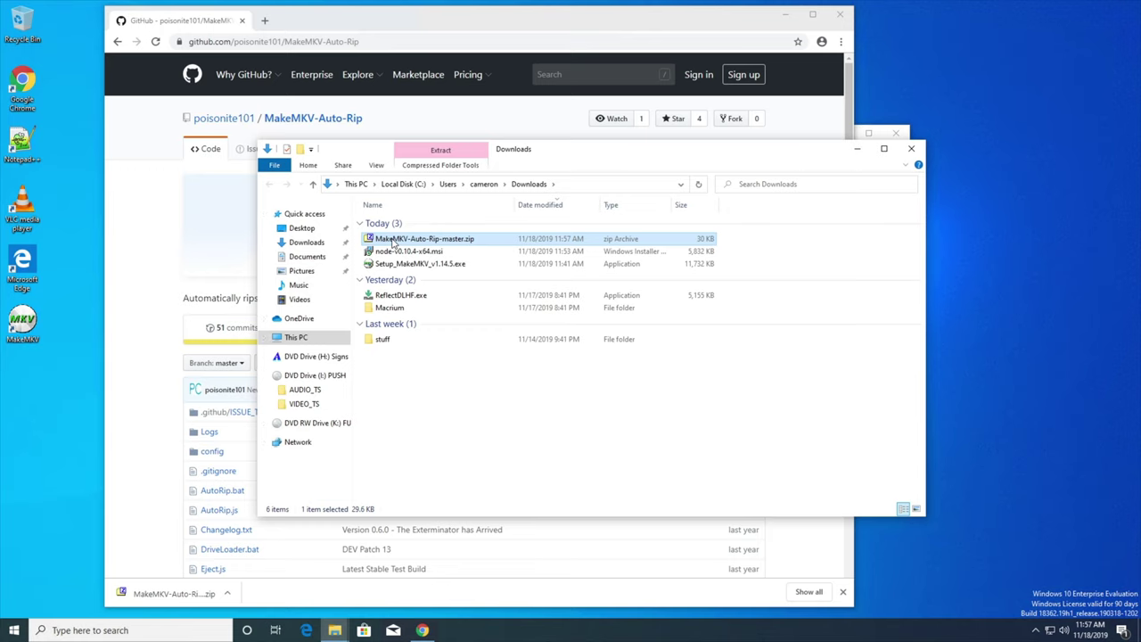
Extract MakeMKV-Auto-Rip-master.zip here with 7-Zip and run Install-Node-Packages.bat from the extracted folder.
right_click(393, 242)
mouse_move(444, 261)
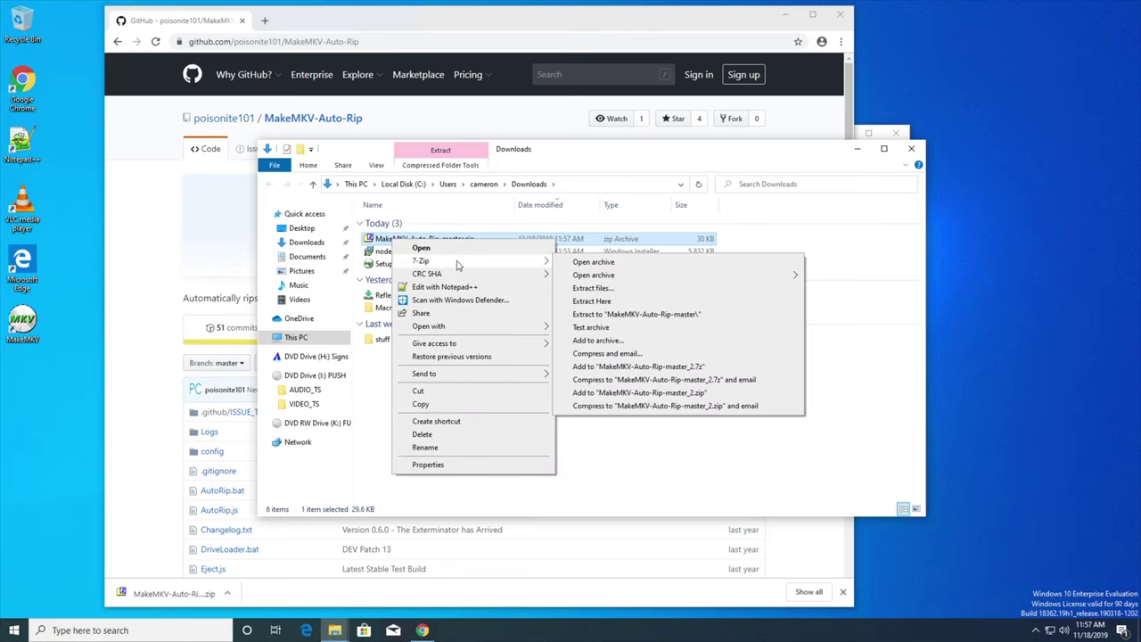
click(596, 303)
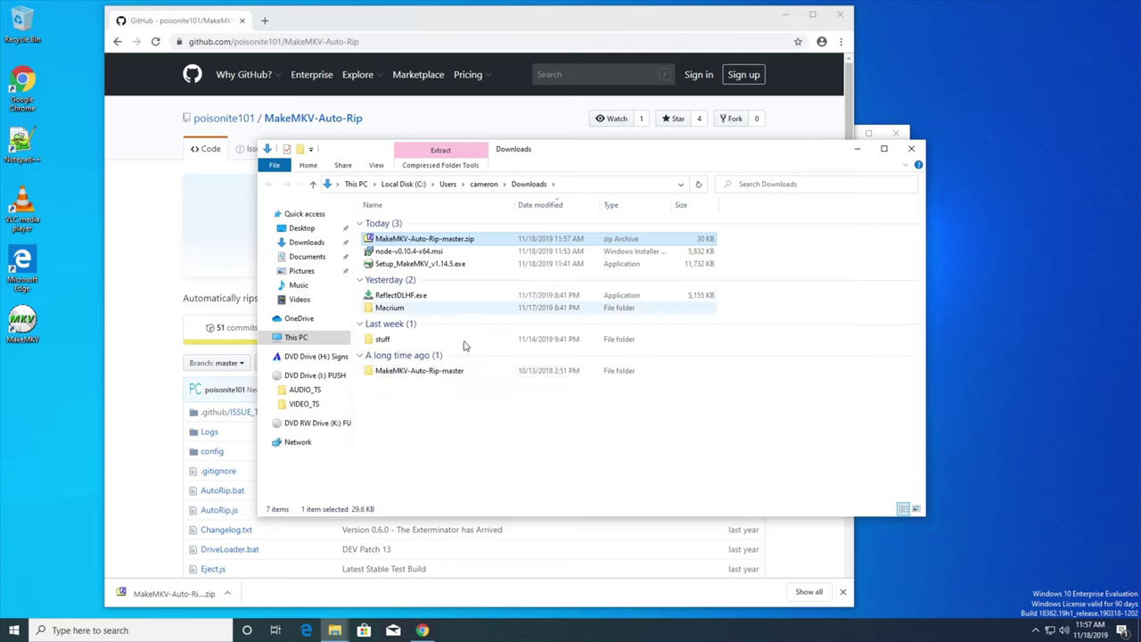
double_click(395, 372)
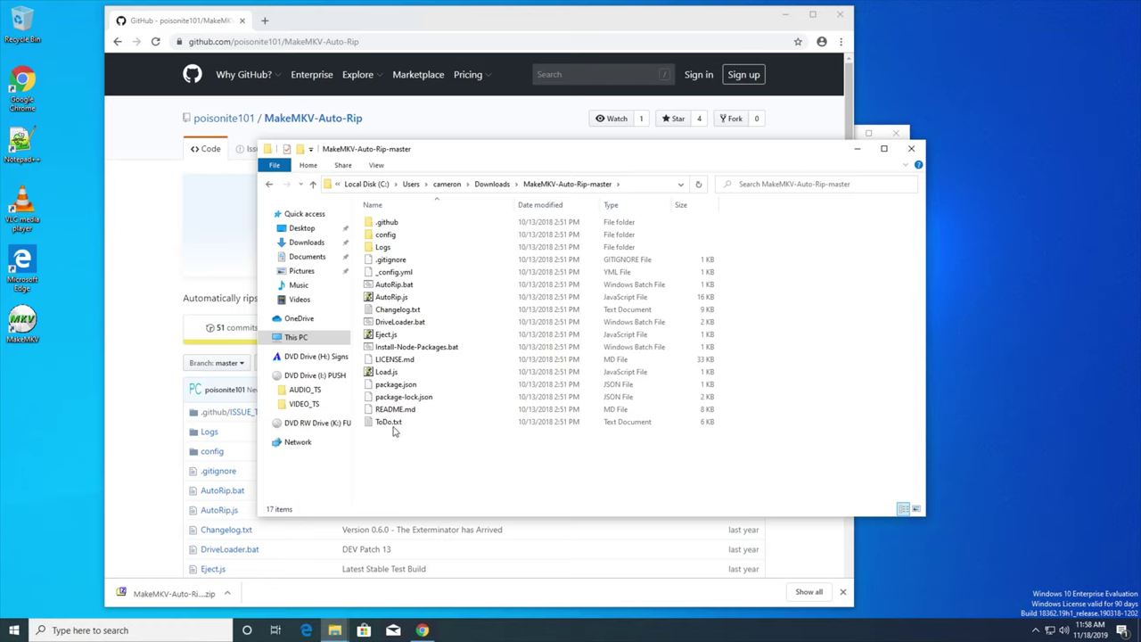
double_click(389, 348)
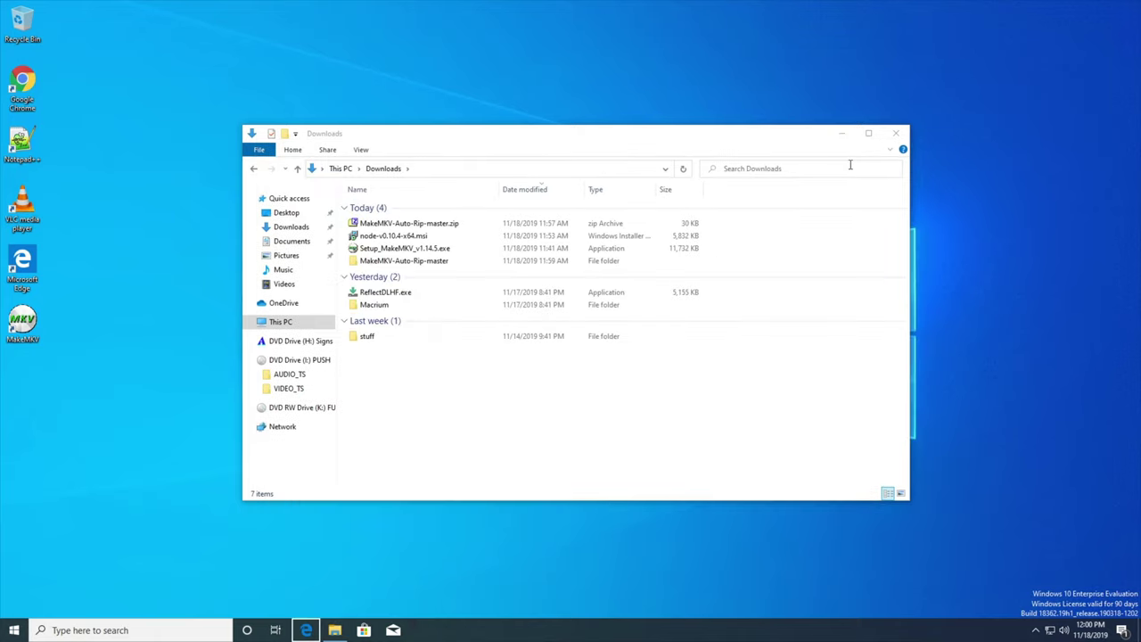
Create a new folder named rips inside Videos.
click(897, 135)
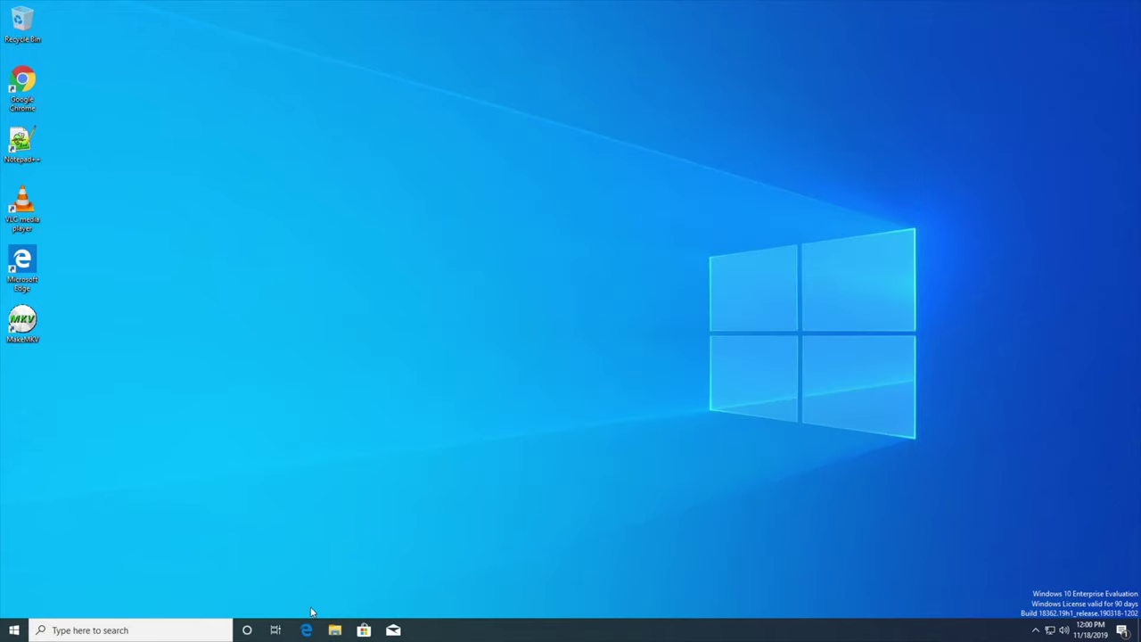
click(334, 630)
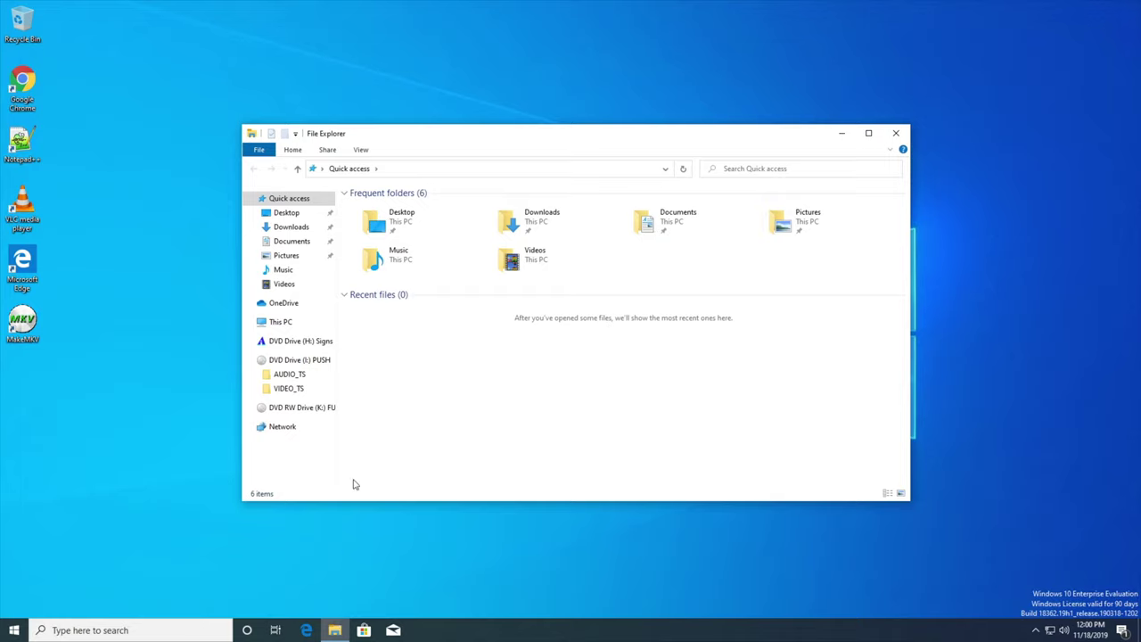
double_click(524, 258)
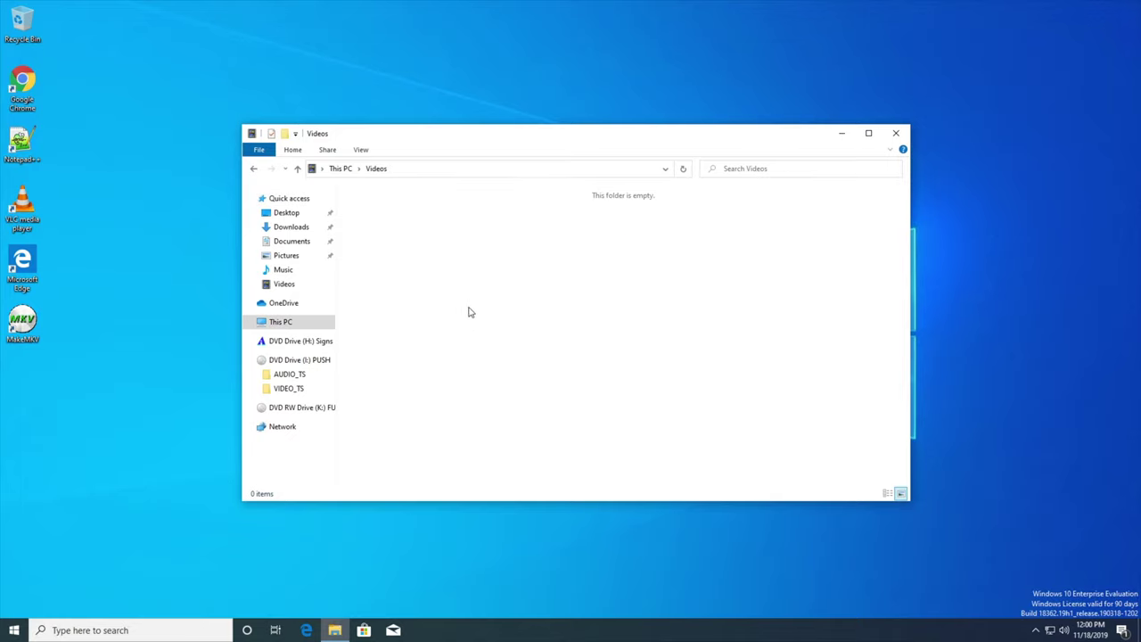
right_click(402, 243)
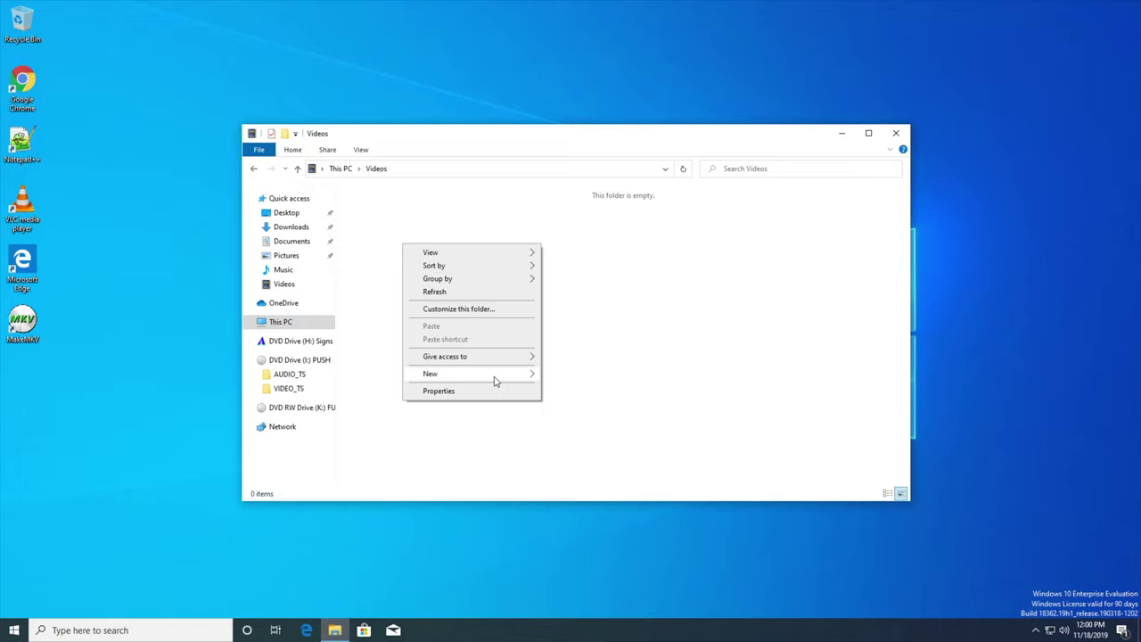
mouse_move(506, 381)
click(563, 381)
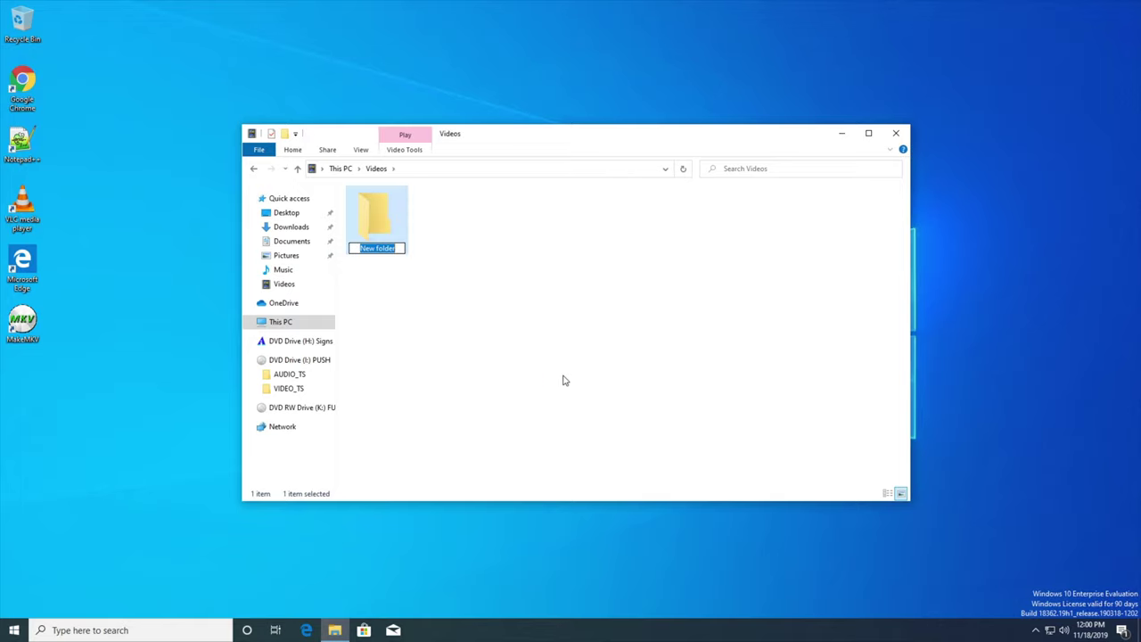
text(rips)
key(Return)
Copy the full path of the rips folder from the address bar.
double_click(373, 236)
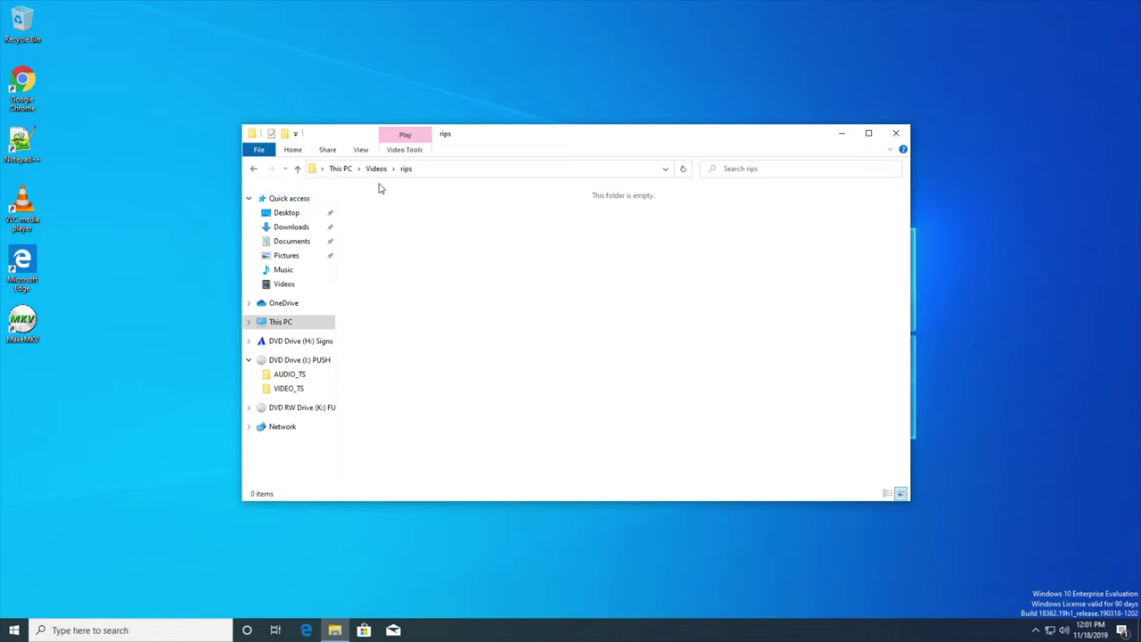
click(314, 170)
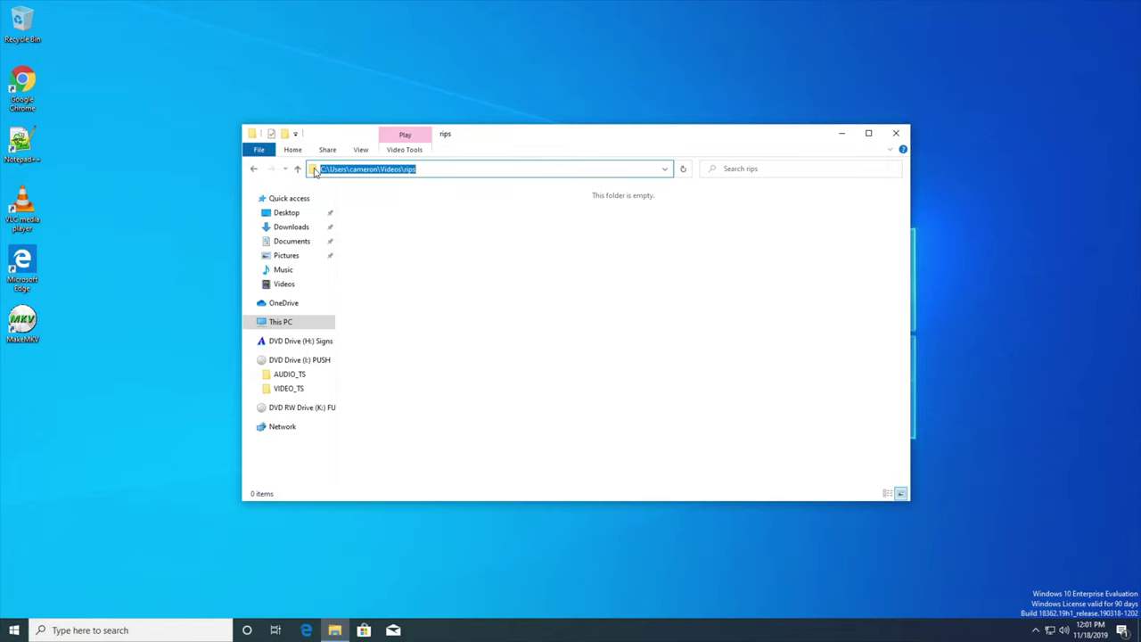
right_click(336, 170)
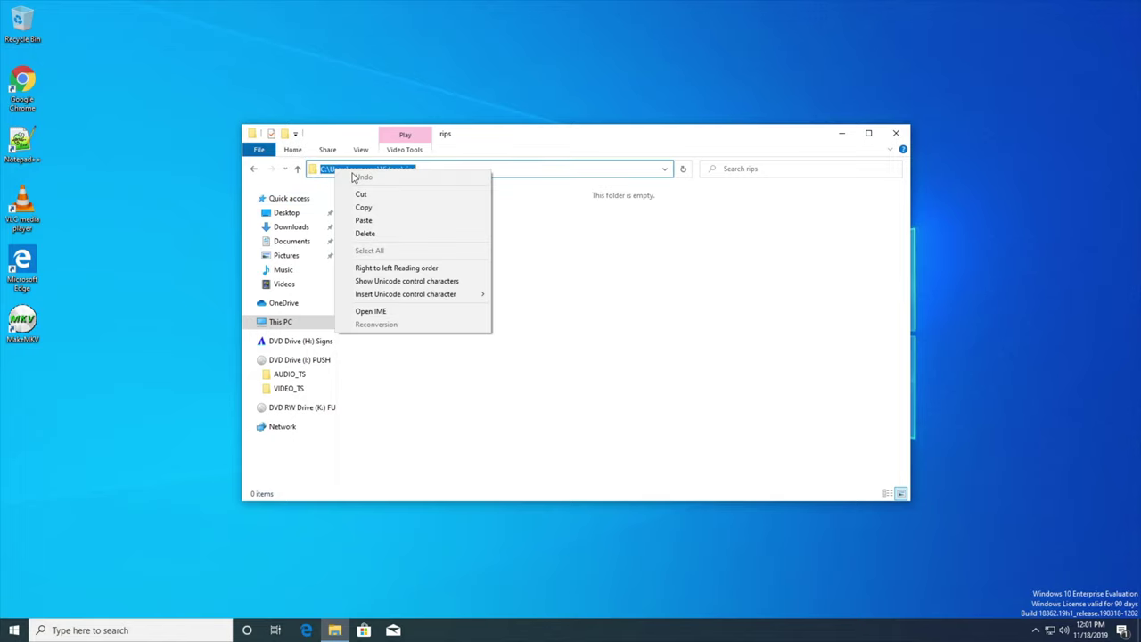
click(375, 213)
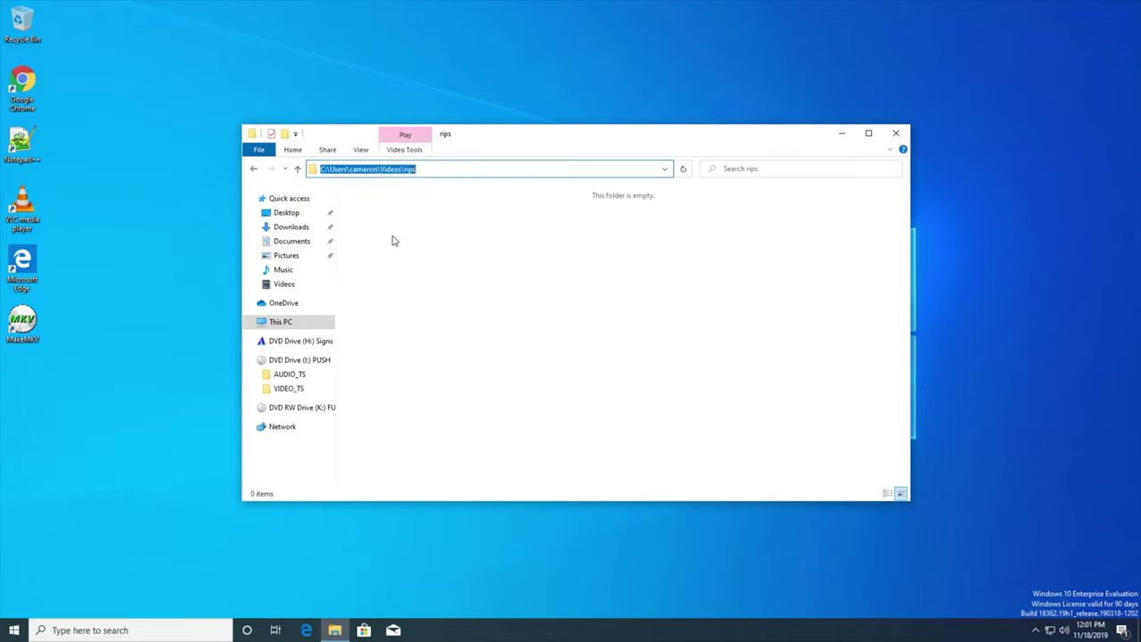
click(395, 241)
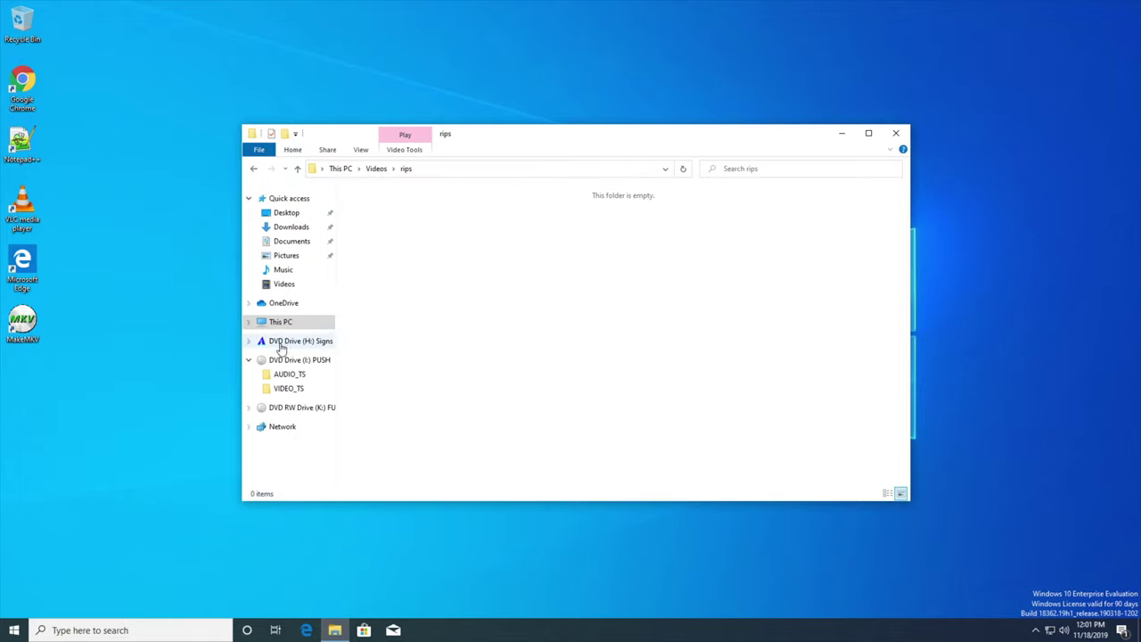
Go to MakeMKV-Auto-Rip-master\config in Downloads and bring up options for Default.json.
click(291, 226)
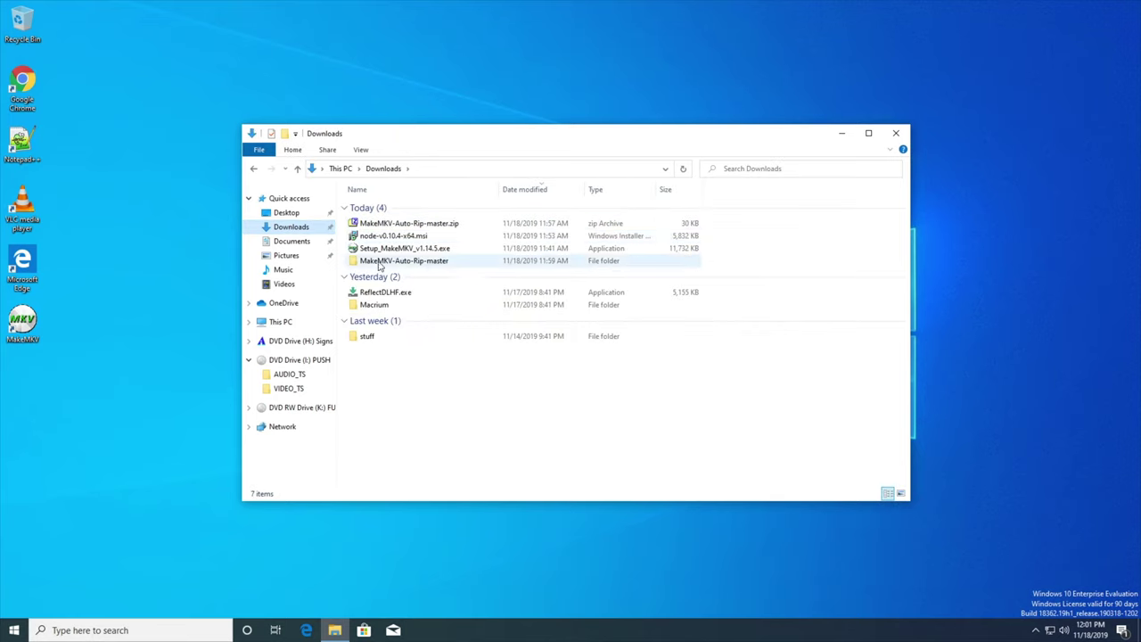
double_click(382, 260)
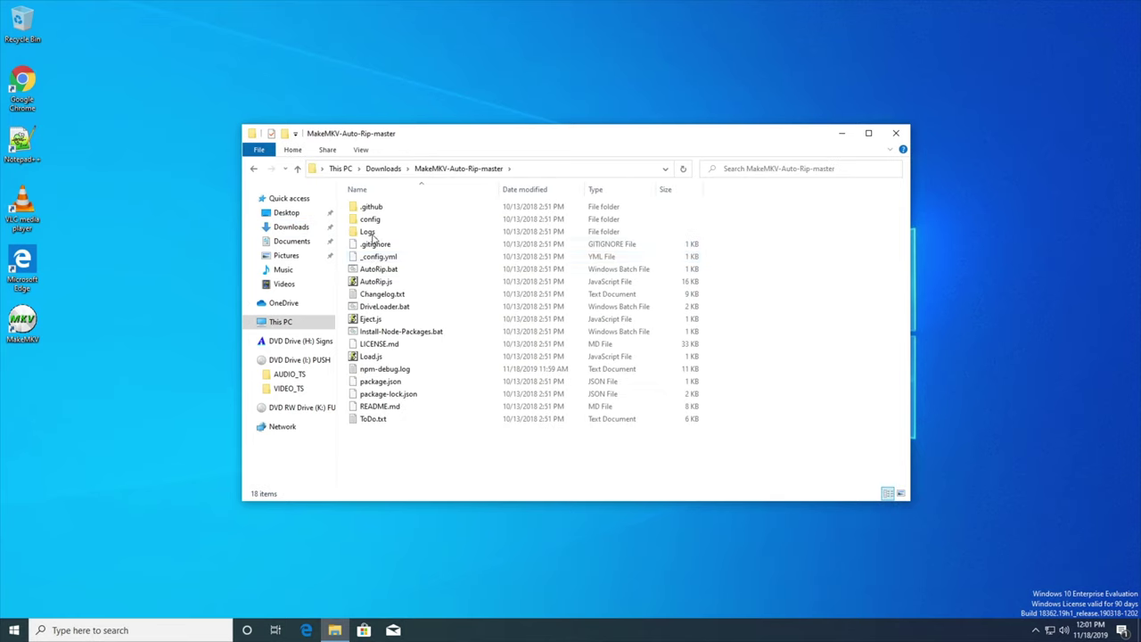
double_click(357, 221)
click(360, 208)
right_click(360, 210)
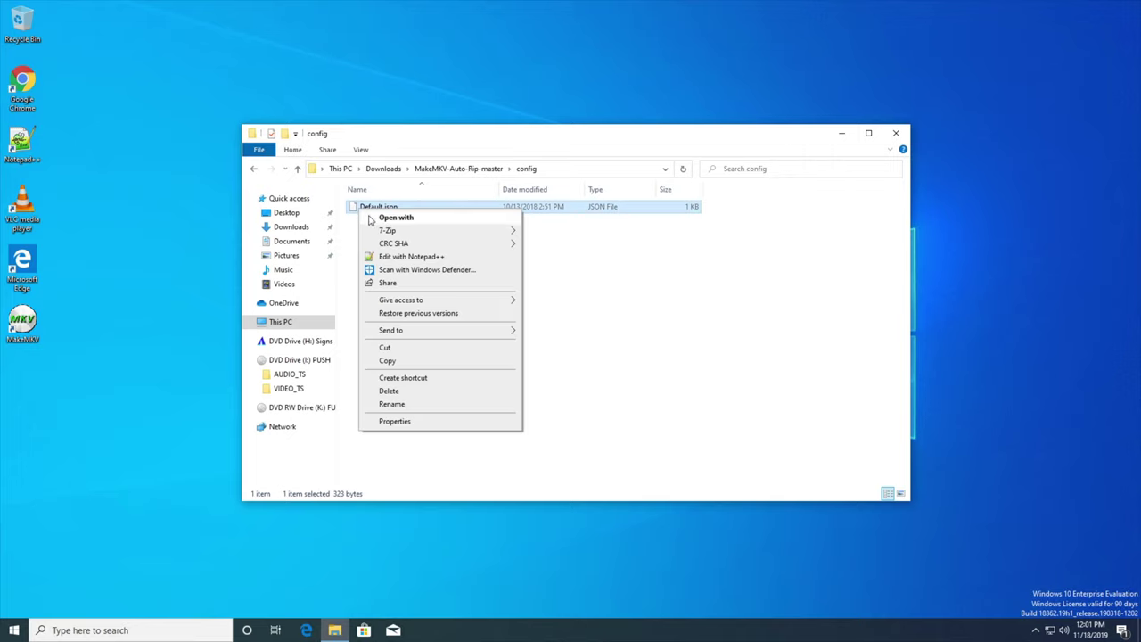
Open Default.json in Notepad++ and paste the rips path over the movieRips Dir value.
click(392, 258)
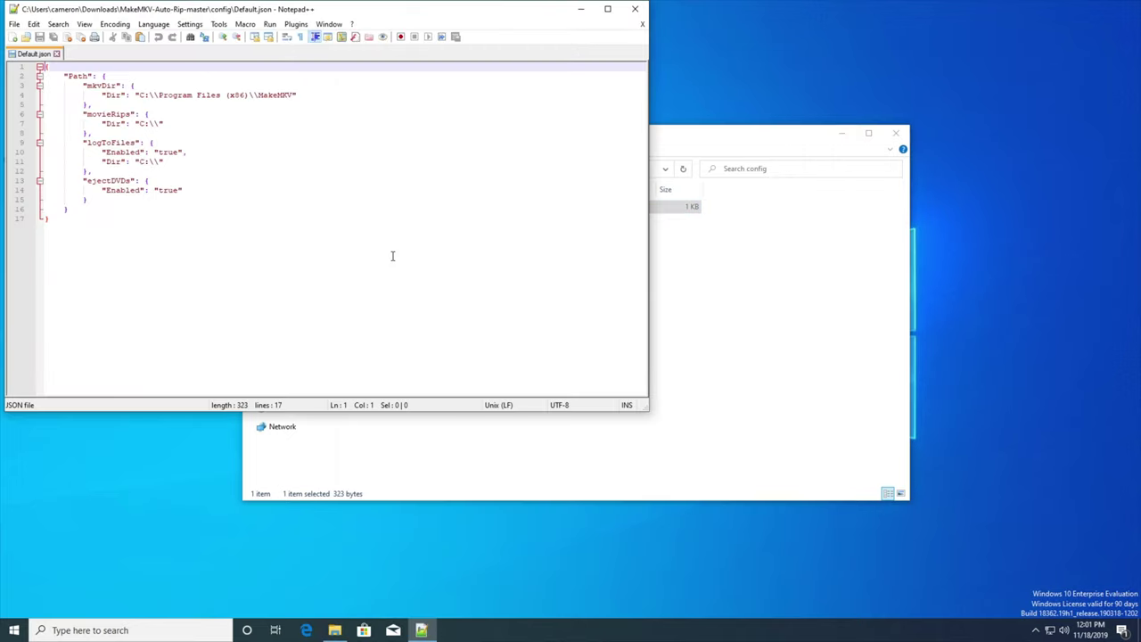
double_click(141, 96)
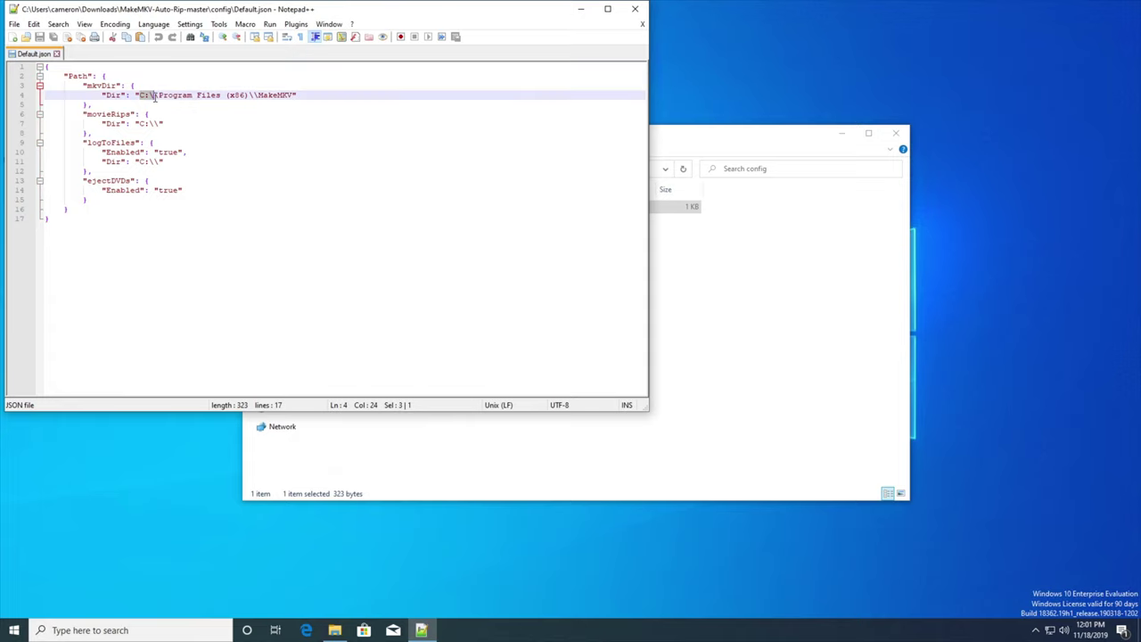
click(169, 124)
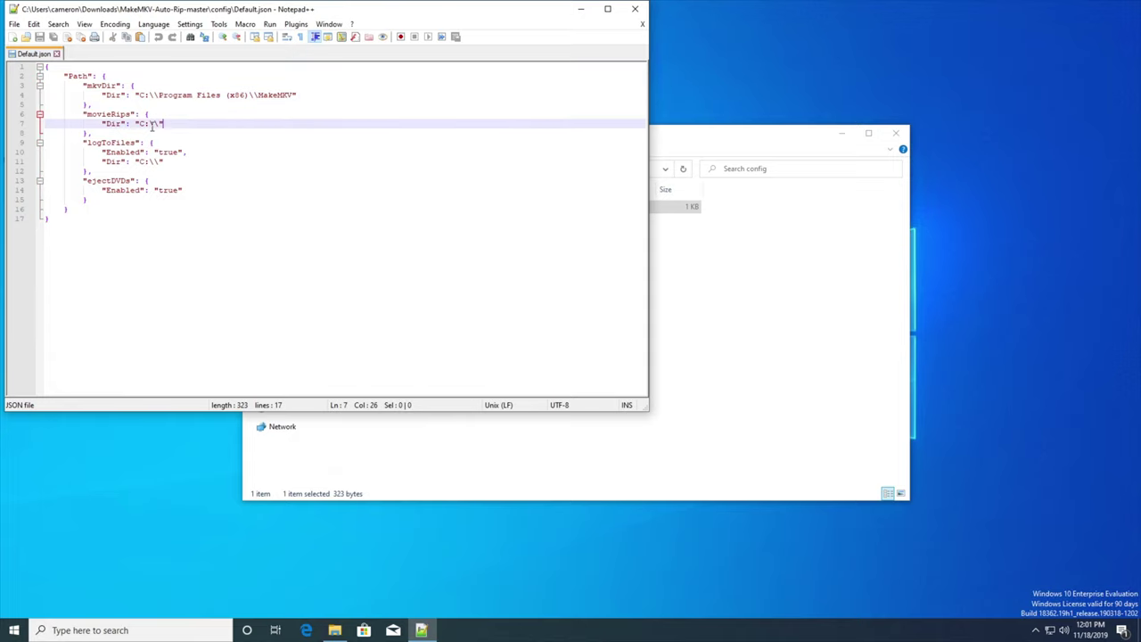
click(158, 124)
drag(158, 123, 140, 124)
key(ctrl+v)
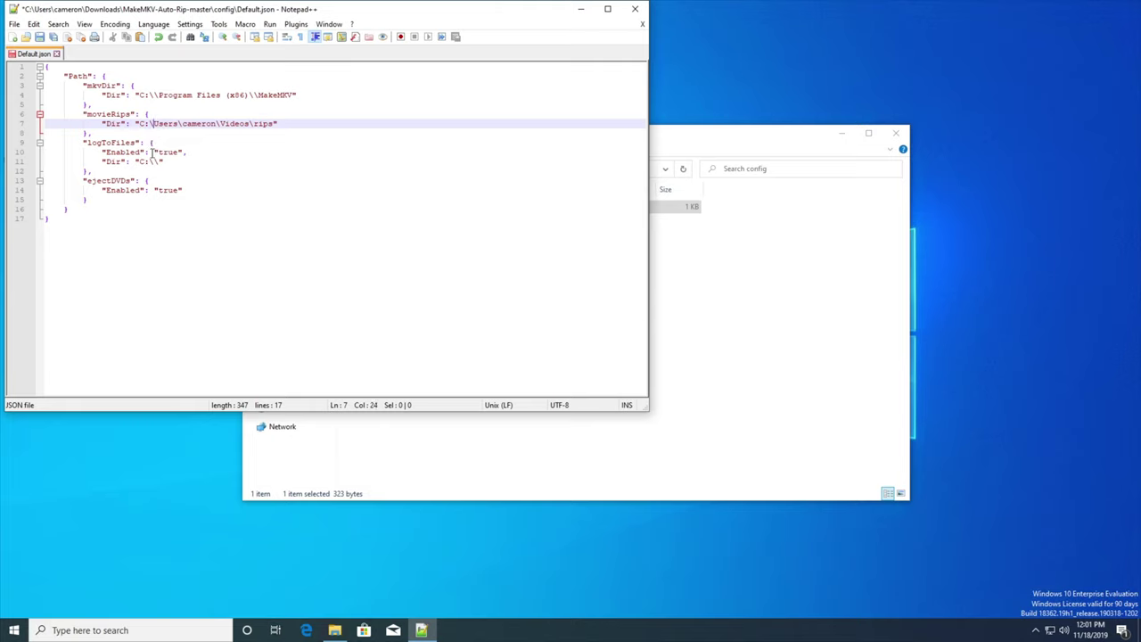
Double the backslashes in the movieRips path and copy the escaped path.
text(\)
click(186, 123)
text(\)
text(\)
click(268, 123)
text(\)
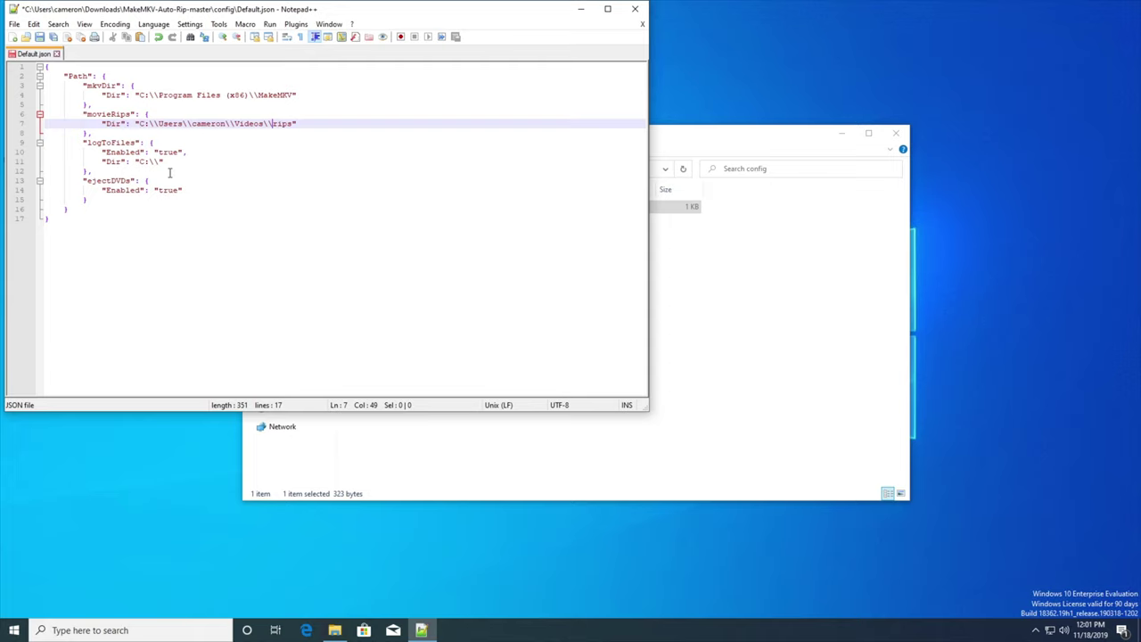
drag(292, 125, 142, 125)
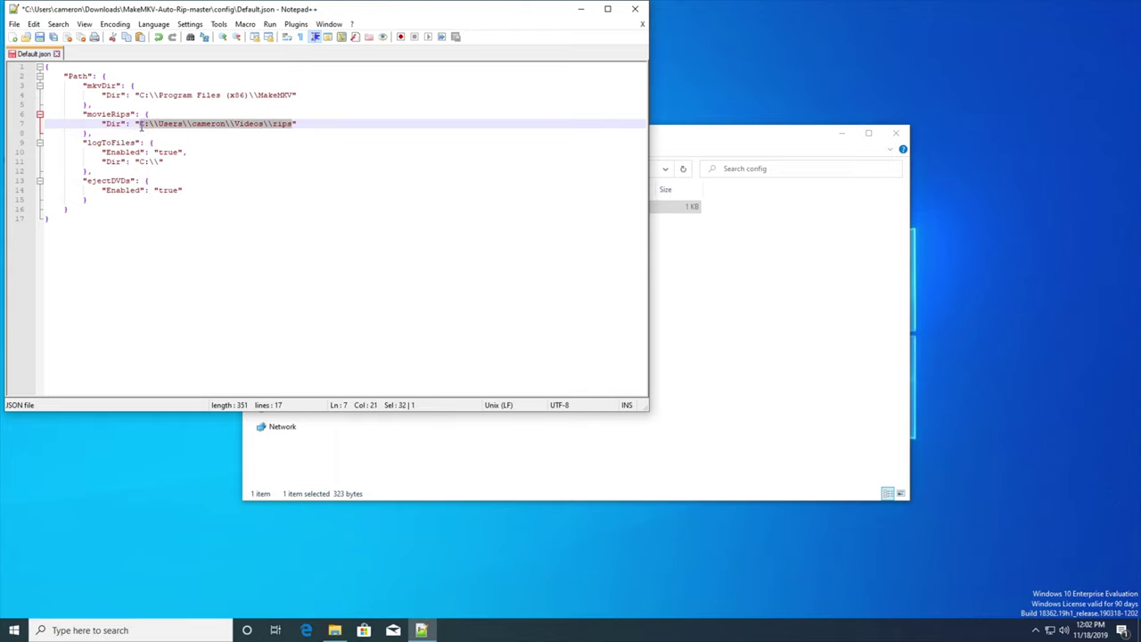
right_click(141, 125)
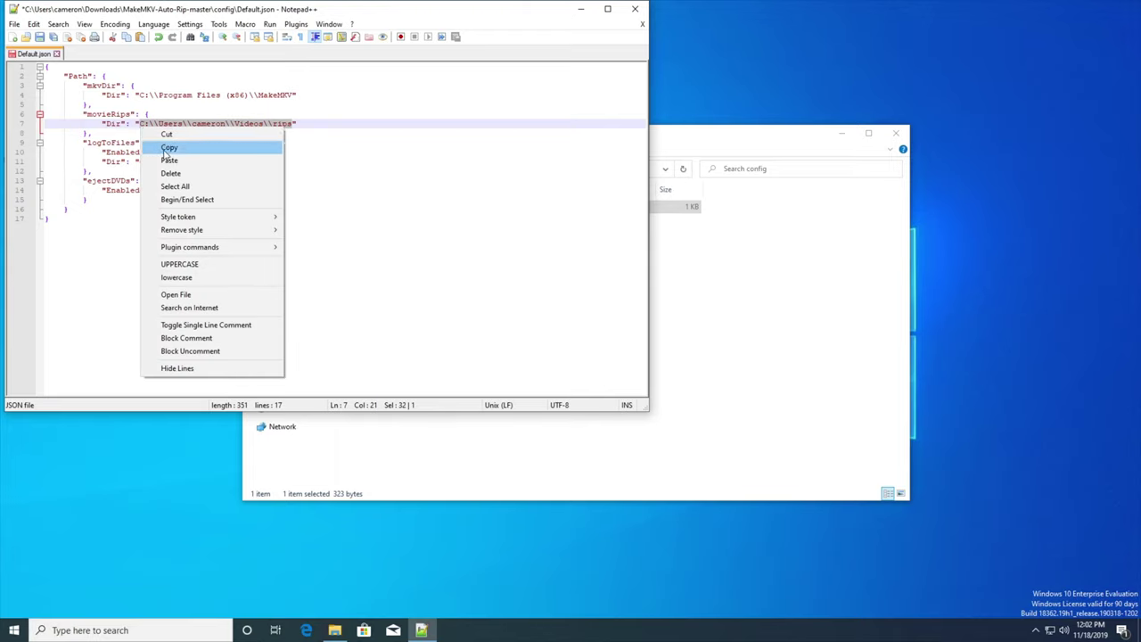
click(166, 147)
Paste the escaped rips path over the logToFiles Dir value.
click(158, 161)
drag(157, 161, 138, 163)
right_click(139, 164)
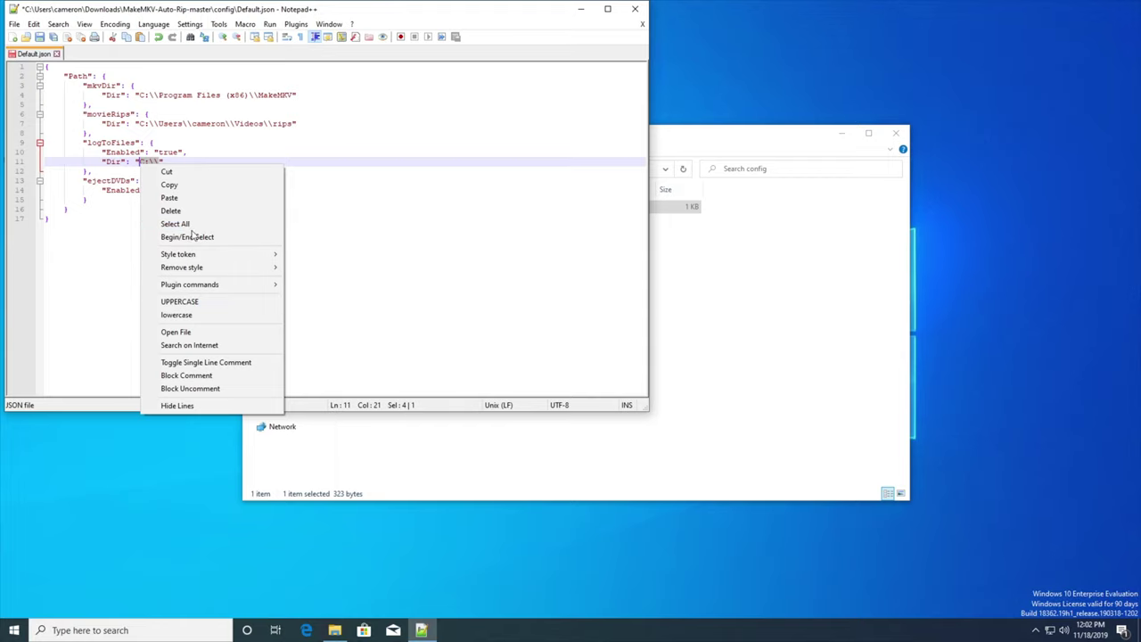
click(192, 198)
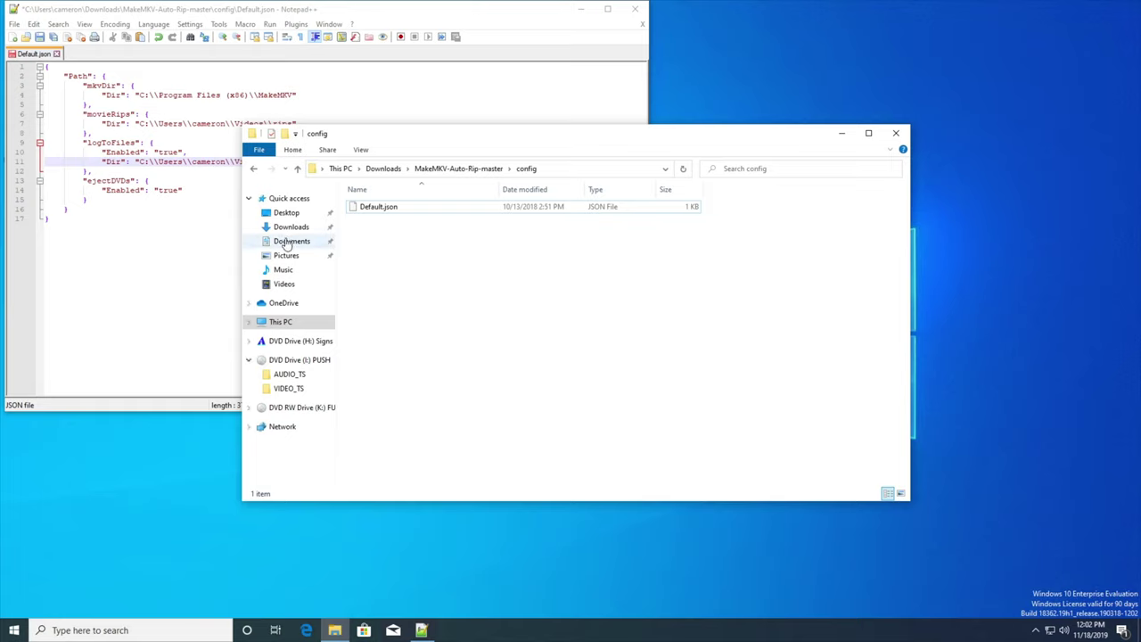
Create a second folder named logs inside Videos.
click(287, 286)
right_click(457, 252)
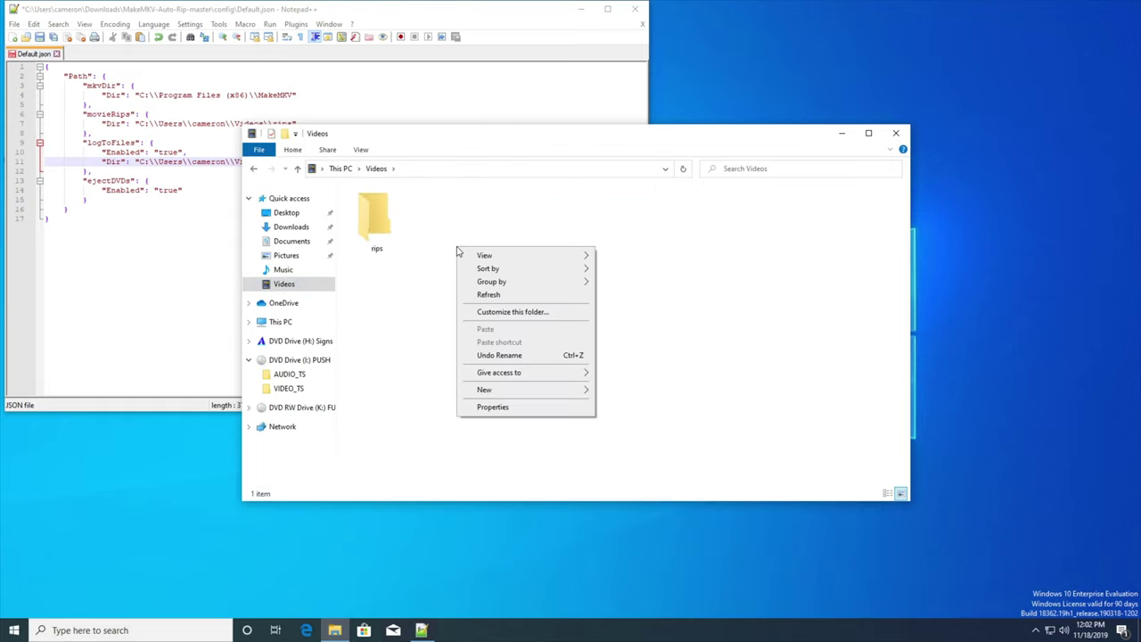
mouse_move(559, 392)
click(616, 393)
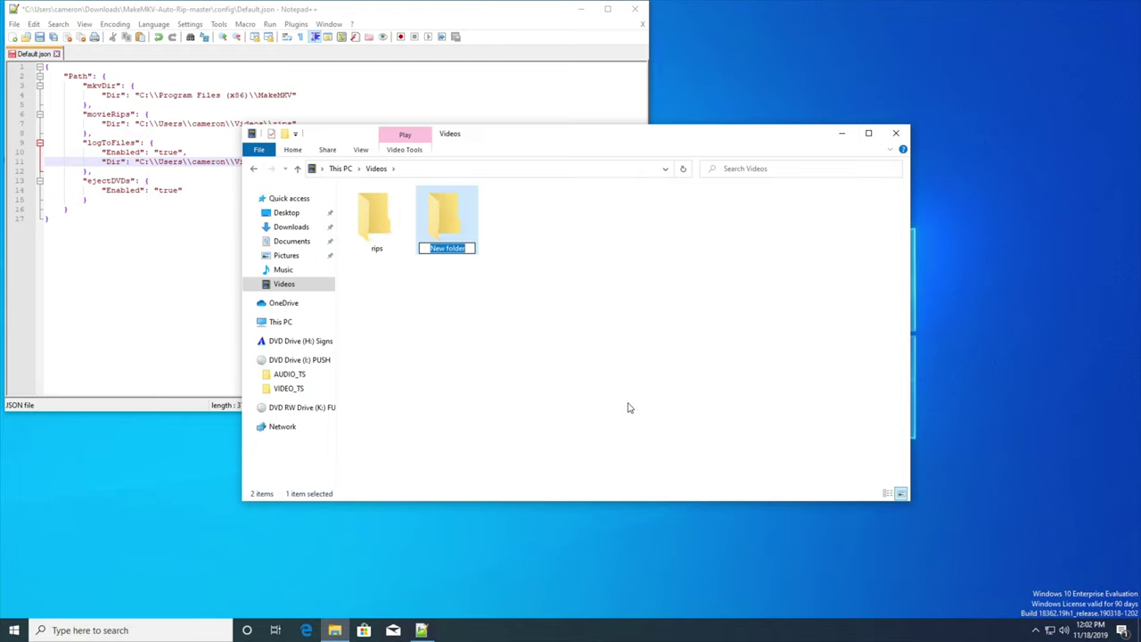
text(logs)
key(Return)
Change rips to logs in the logToFiles path, save Default.json and close Notepad++.
click(230, 219)
double_click(283, 162)
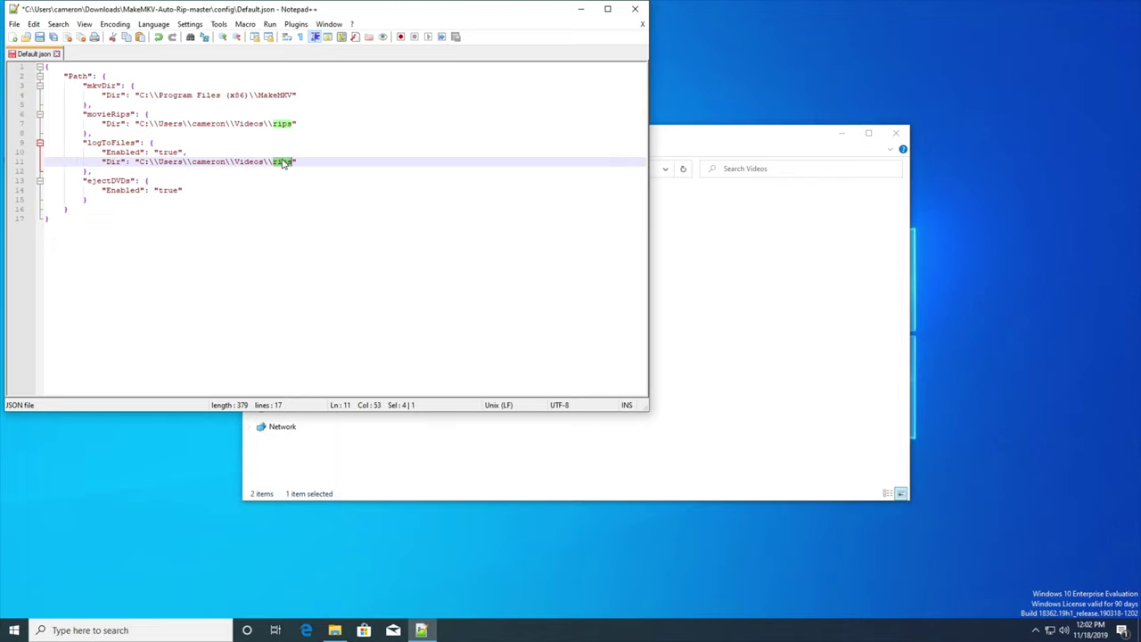
text(logs)
click(701, 301)
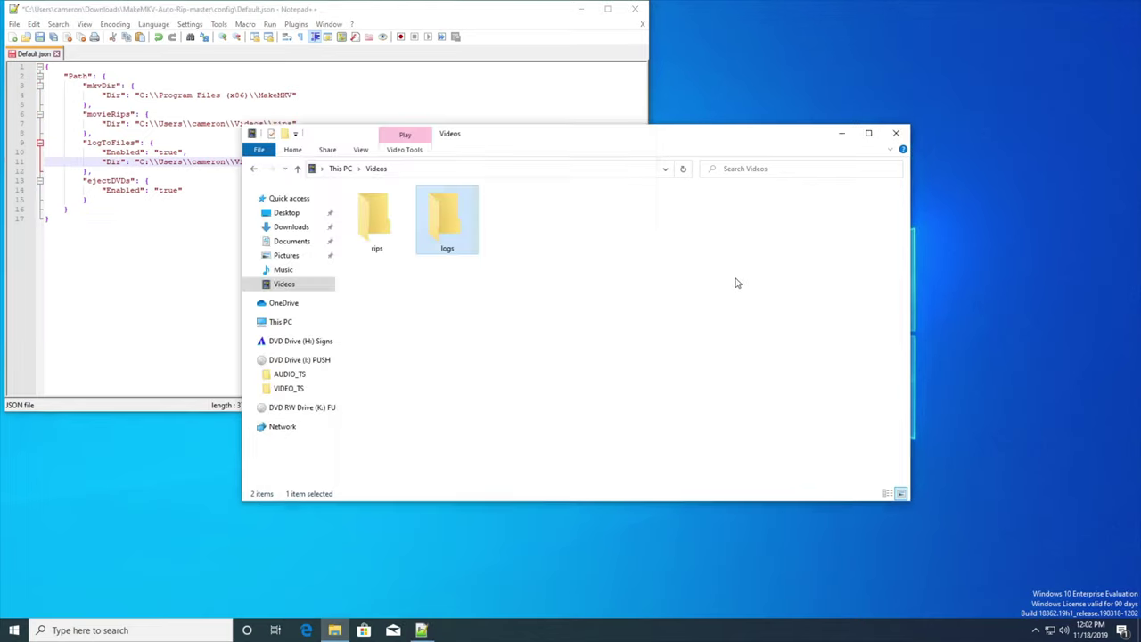
click(114, 278)
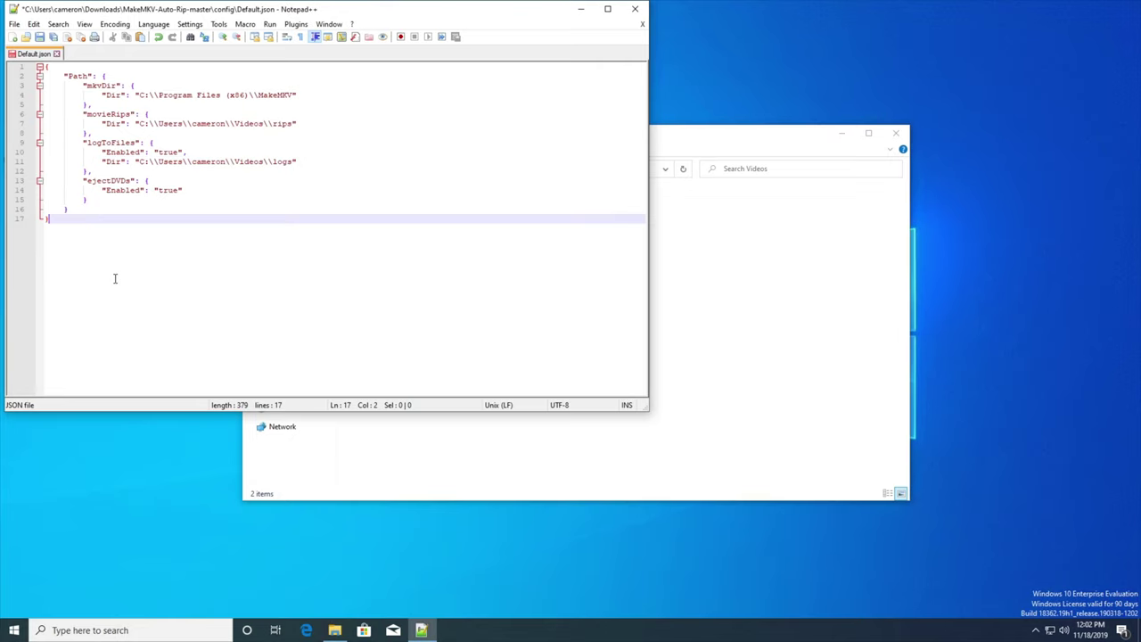
click(265, 153)
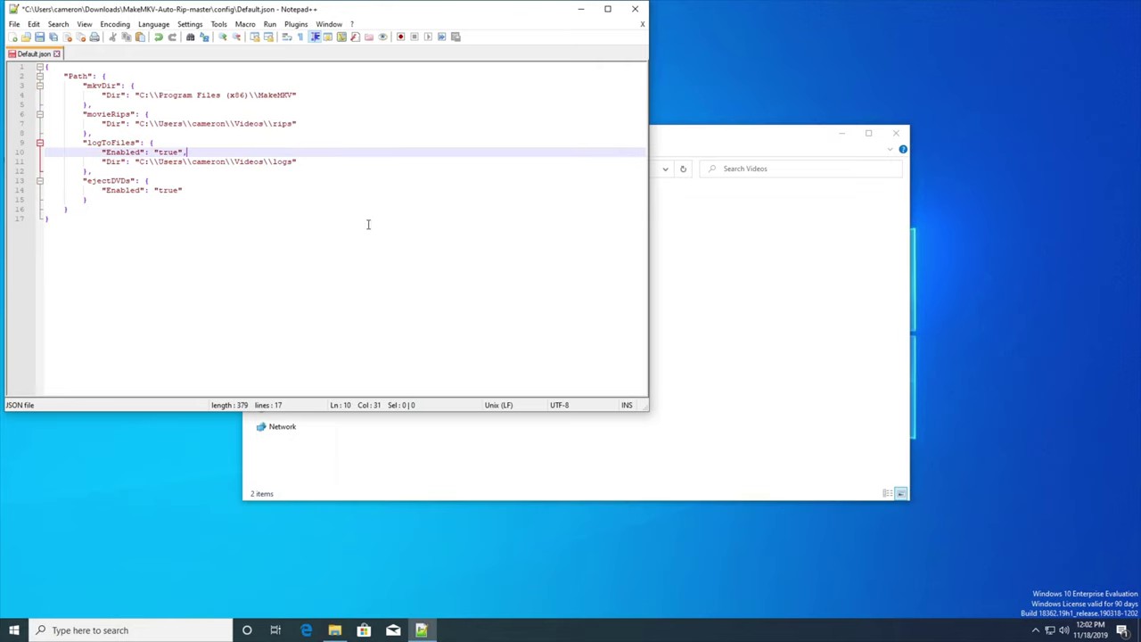
key(ctrl+s)
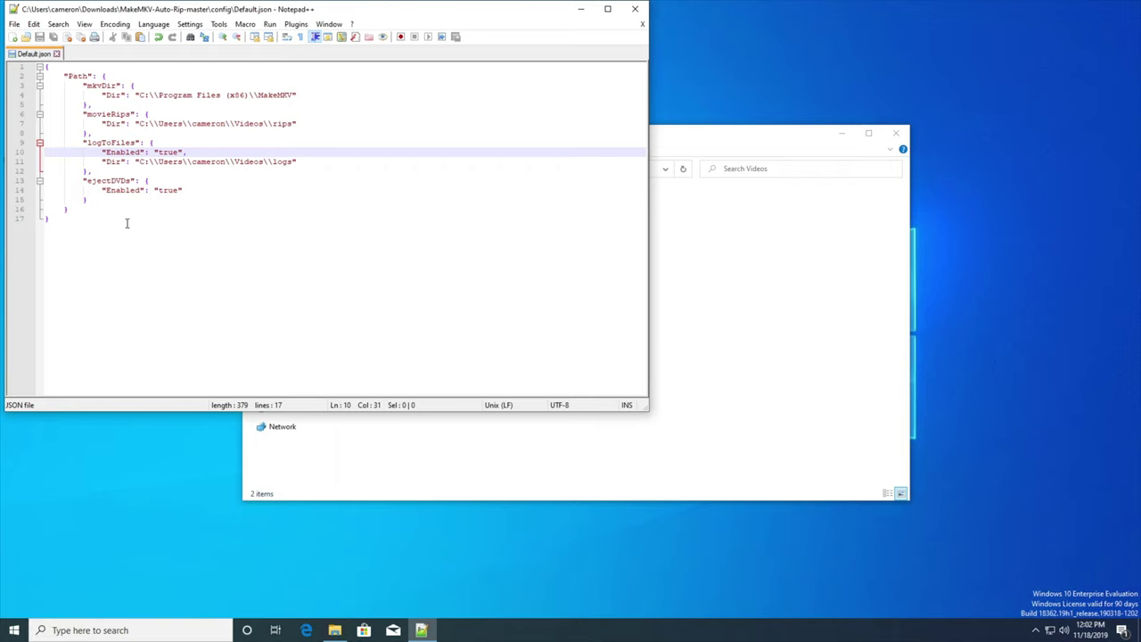
click(640, 11)
Open the MakeMKV-Auto-Rip-master folder in Downloads.
mouse_move(555, 140)
mouse_down()
mouse_move(494, 110)
mouse_move(484, 90)
mouse_up()
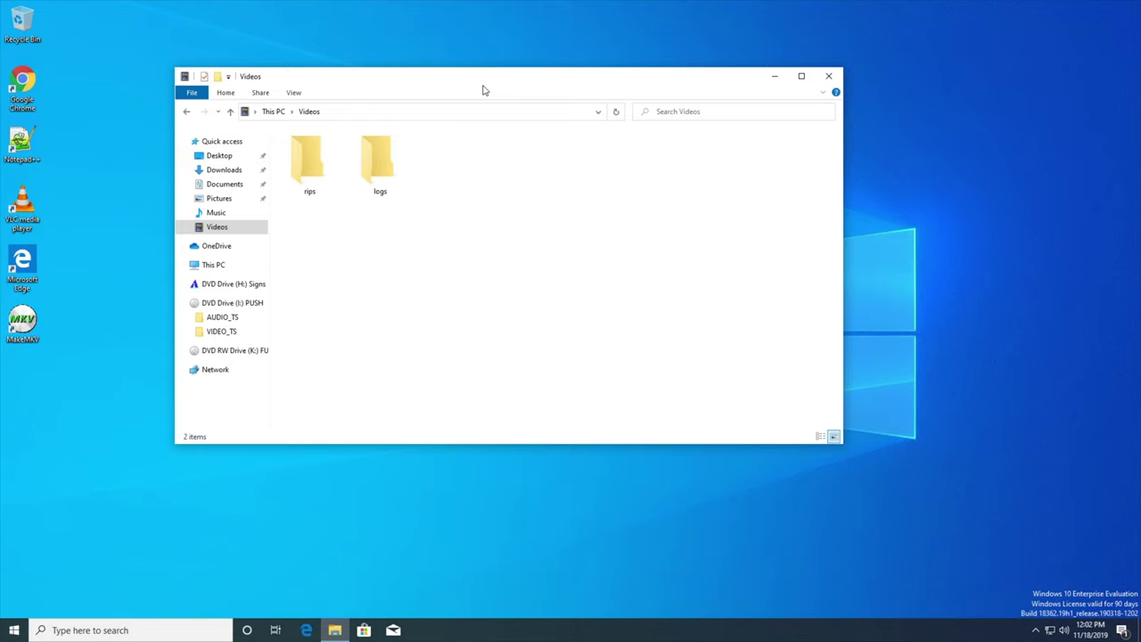
click(214, 171)
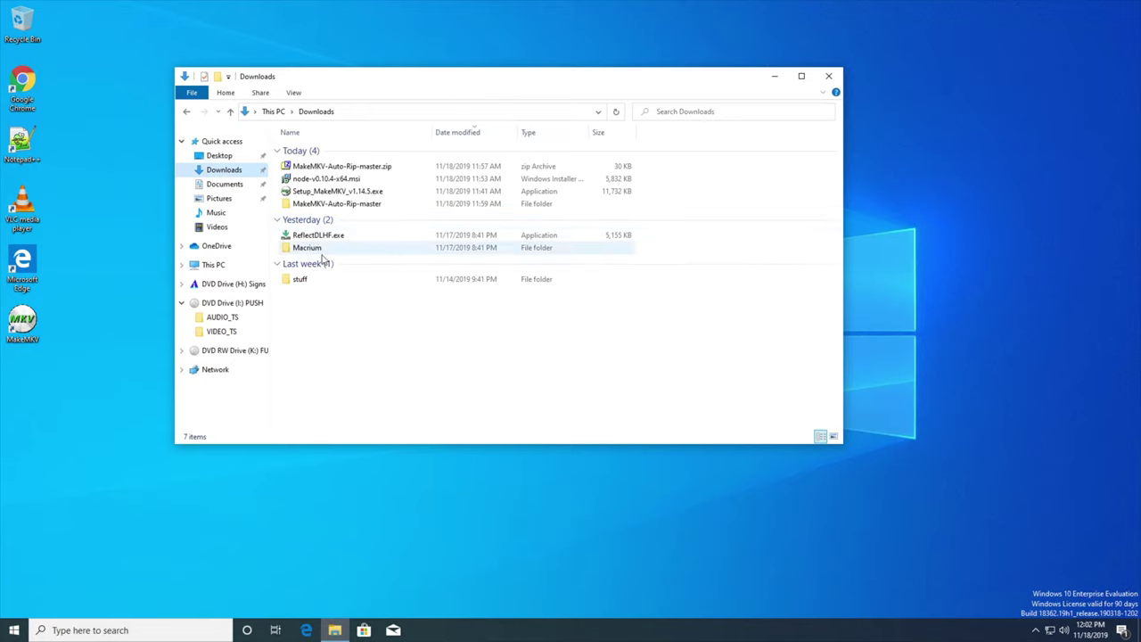
click(309, 206)
double_click(308, 208)
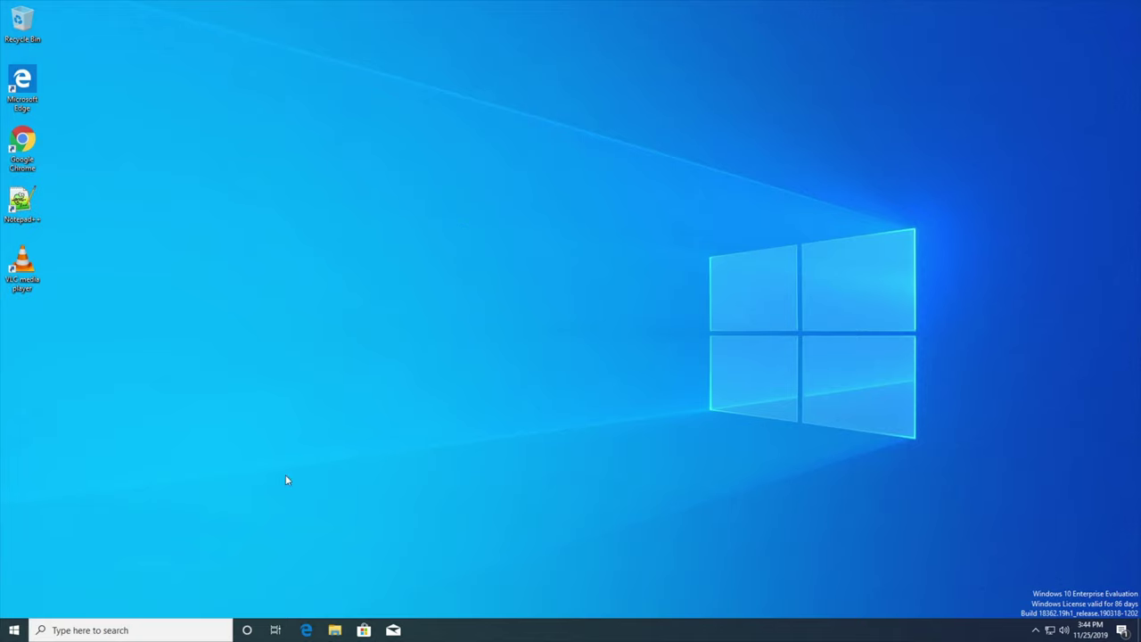
Launch MakeMKV via Windows search, then open the MakeMKV-Auto-Rip-master folder in File Explorer.
click(153, 628)
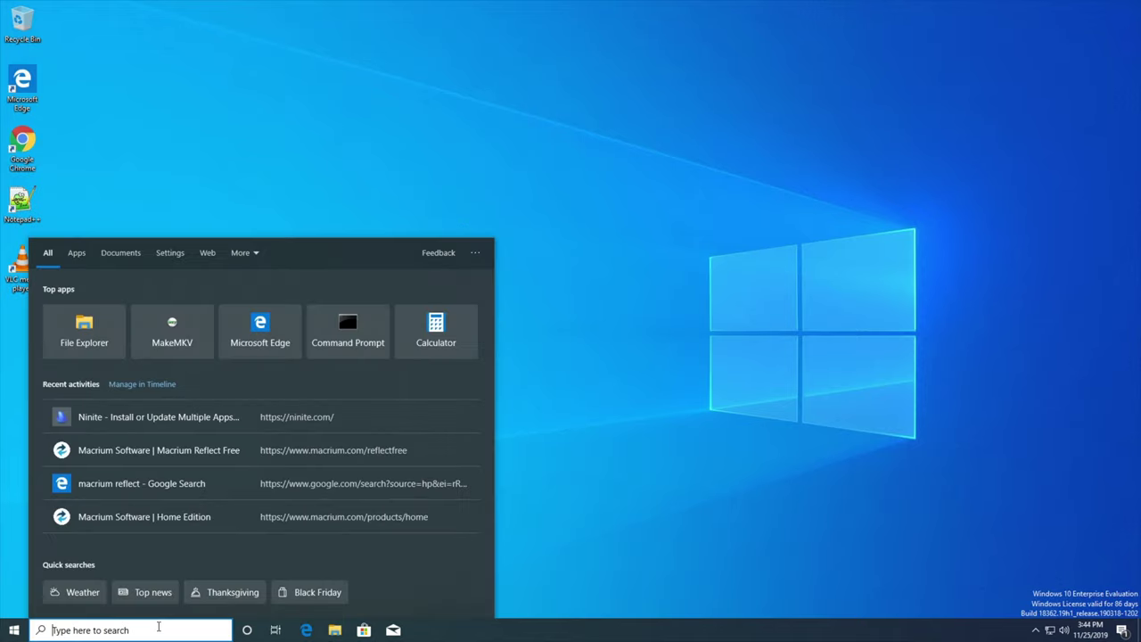
text(make)
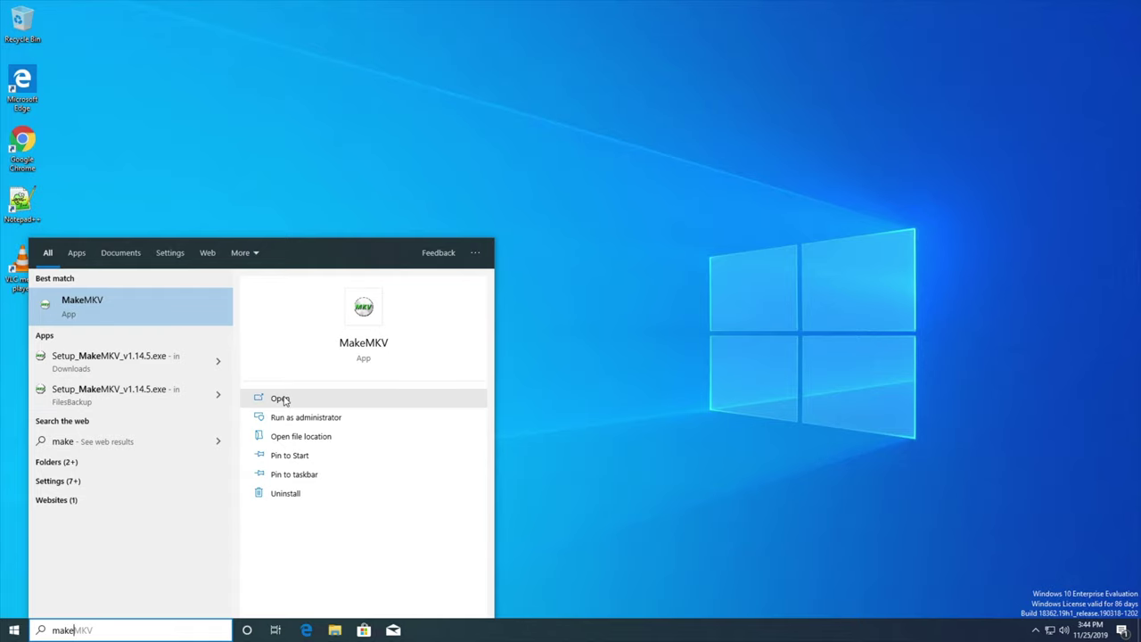
click(284, 400)
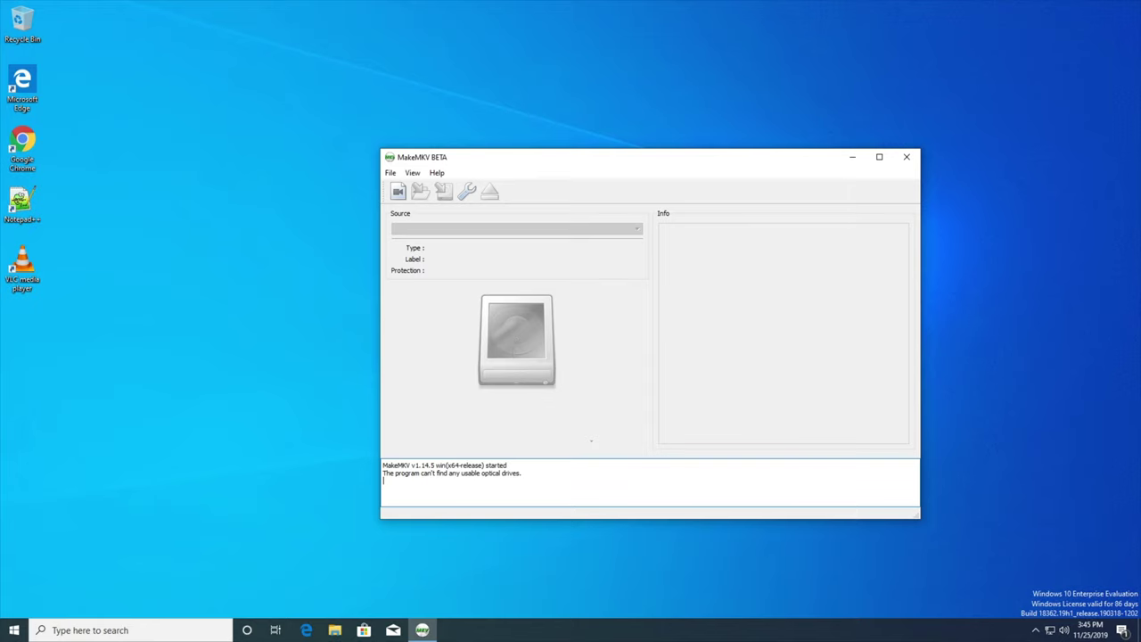
click(328, 633)
double_click(374, 226)
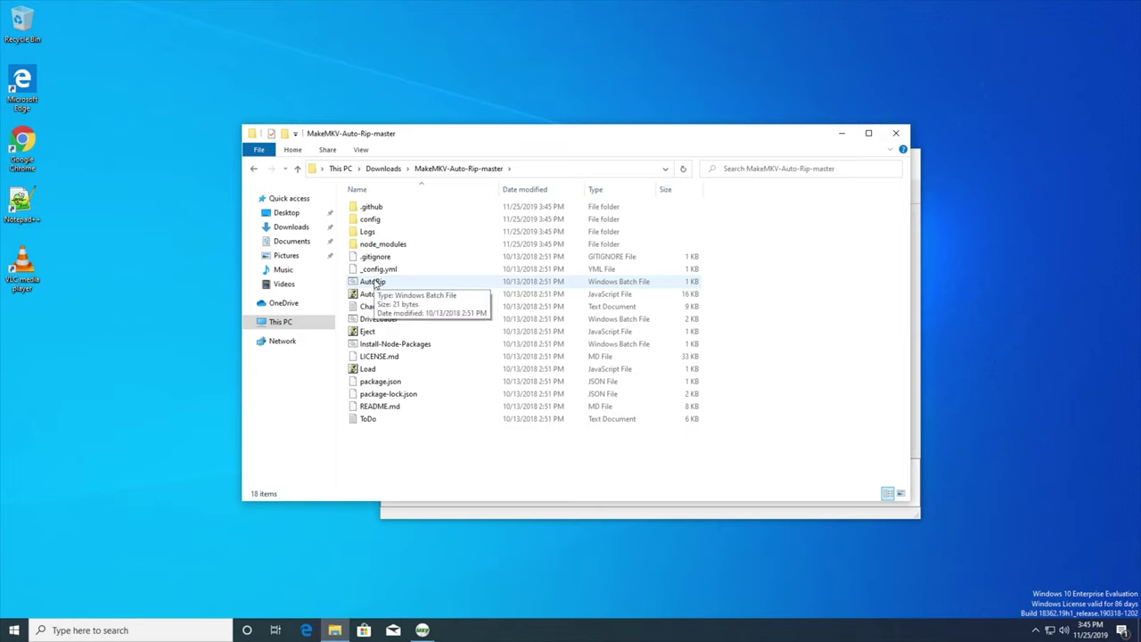
Run AutoRip.bat, choose option 1 to start ripping, and dismiss the finished console.
double_click(374, 282)
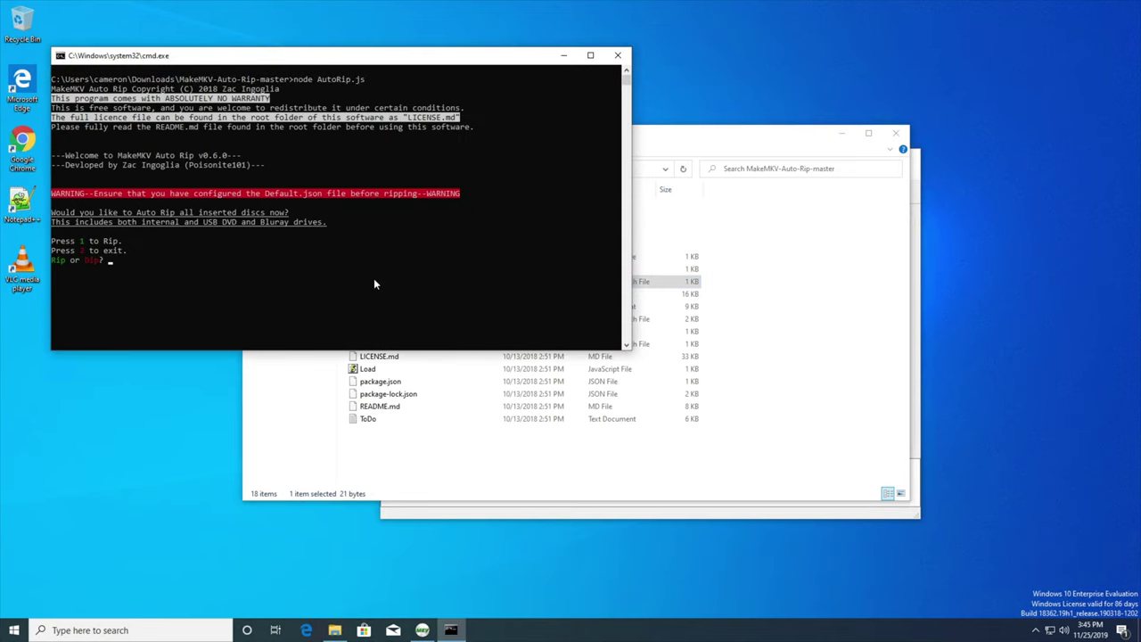
text(1)
key(Return)
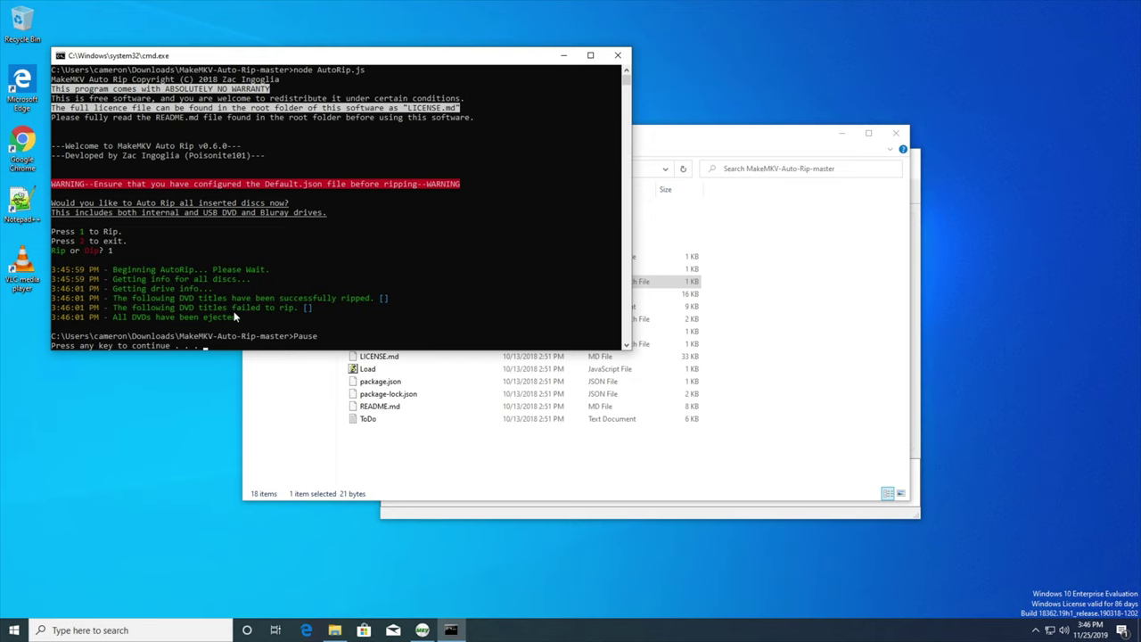
key(Return)
Run MakeMKV as administrator from a 'makemk' search, then close it after it detects the disc.
click(90, 630)
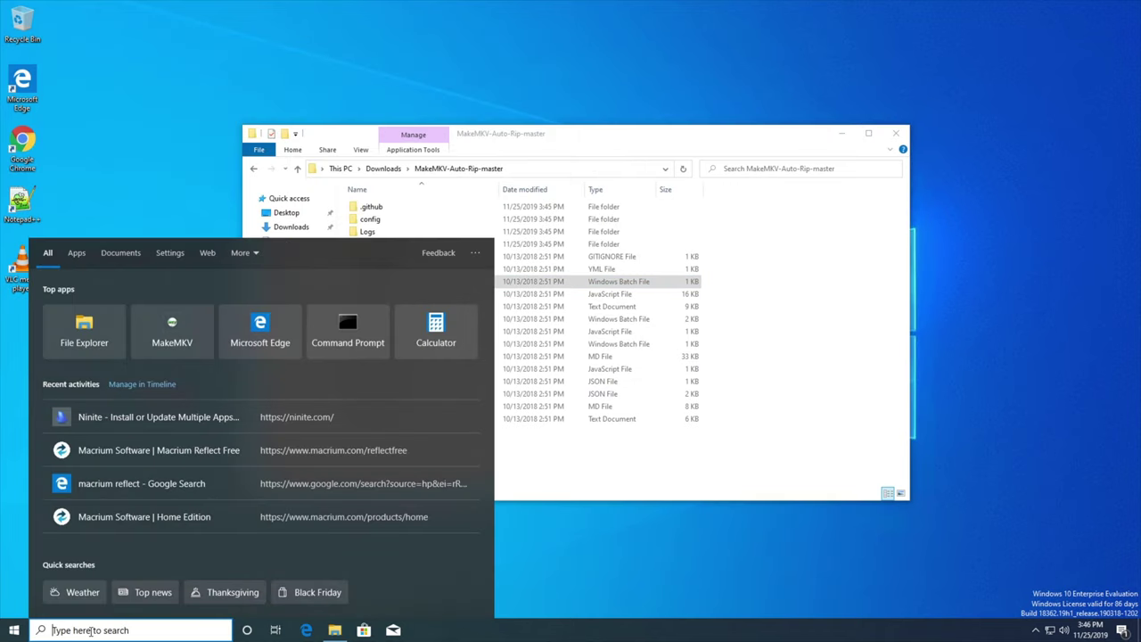
text(makemk)
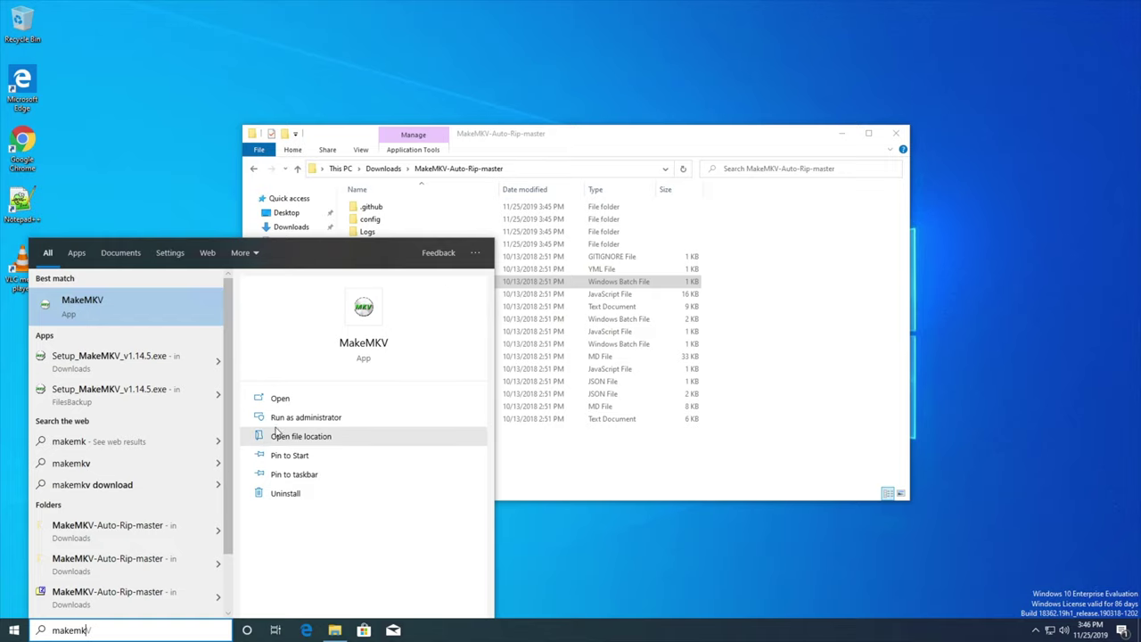
click(281, 422)
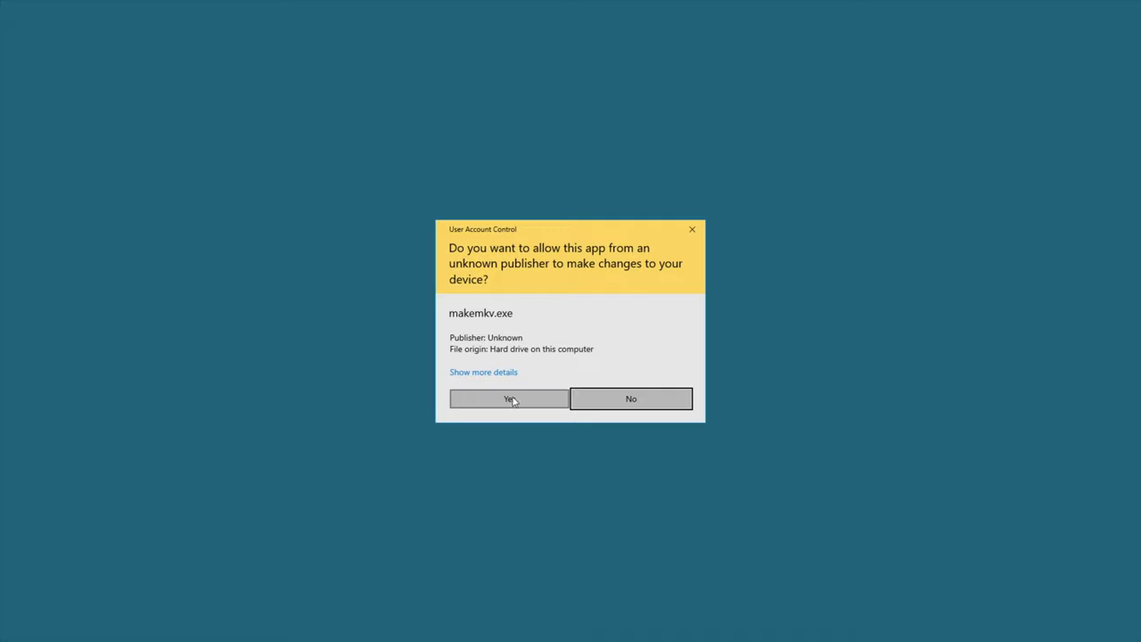
click(515, 401)
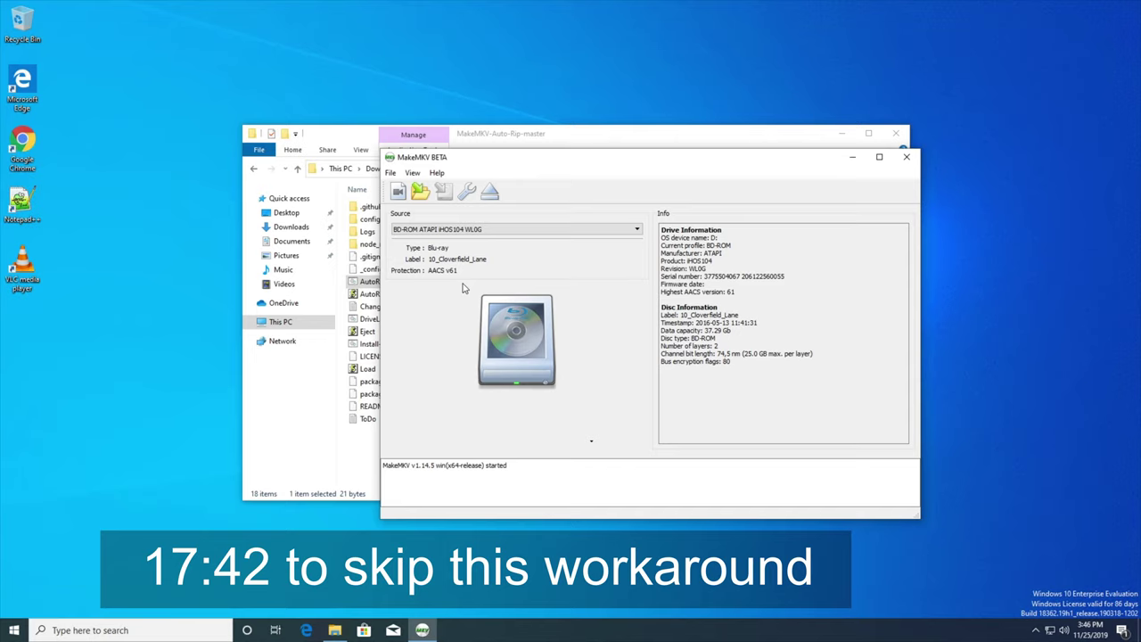
click(906, 157)
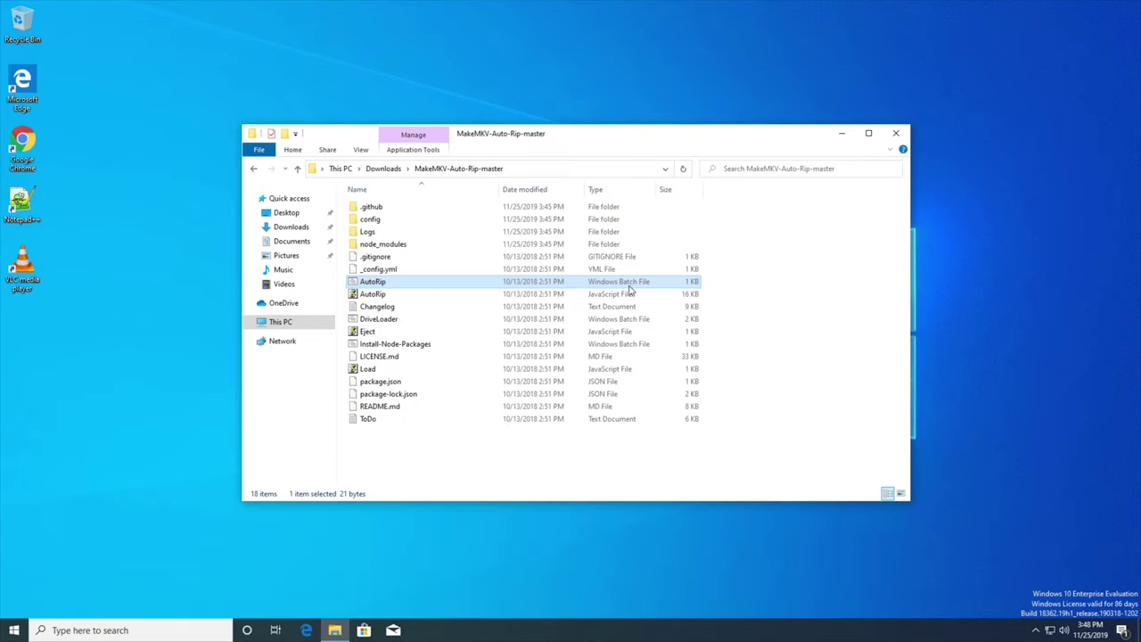
Open Computer Management from This PC and show Local Users and Groups > Users.
right_click(270, 326)
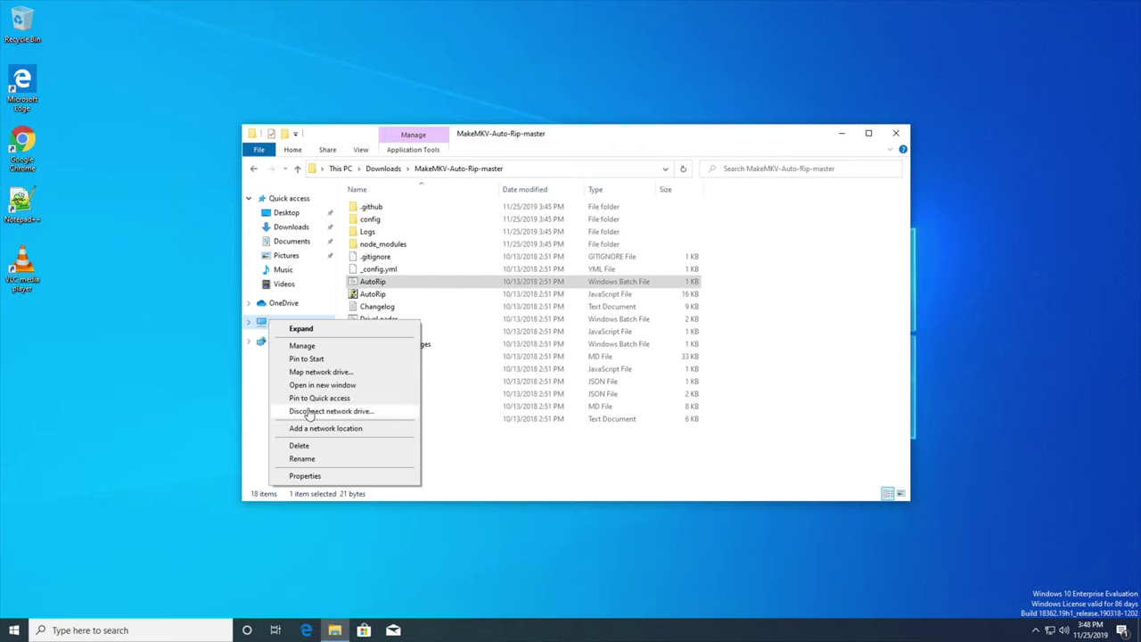
click(259, 360)
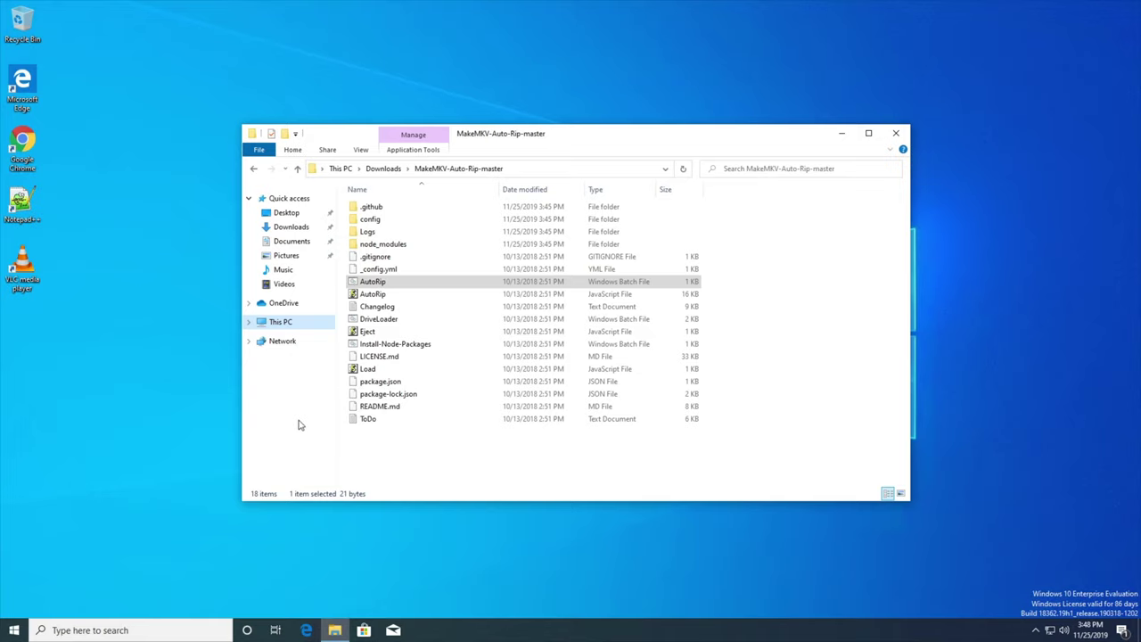
right_click(292, 325)
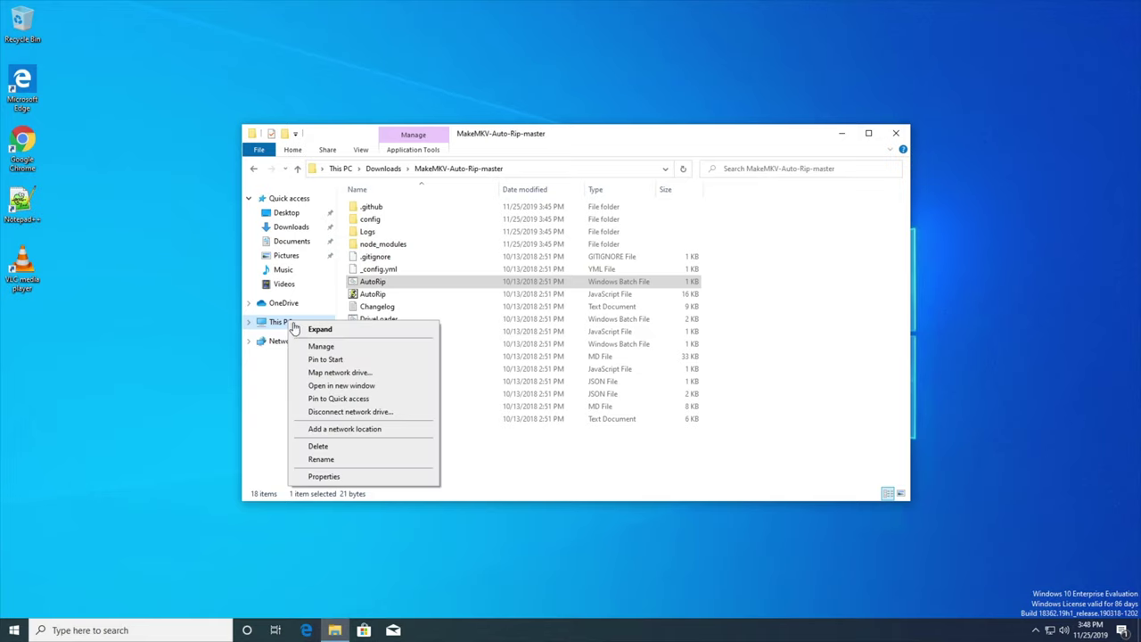
click(312, 354)
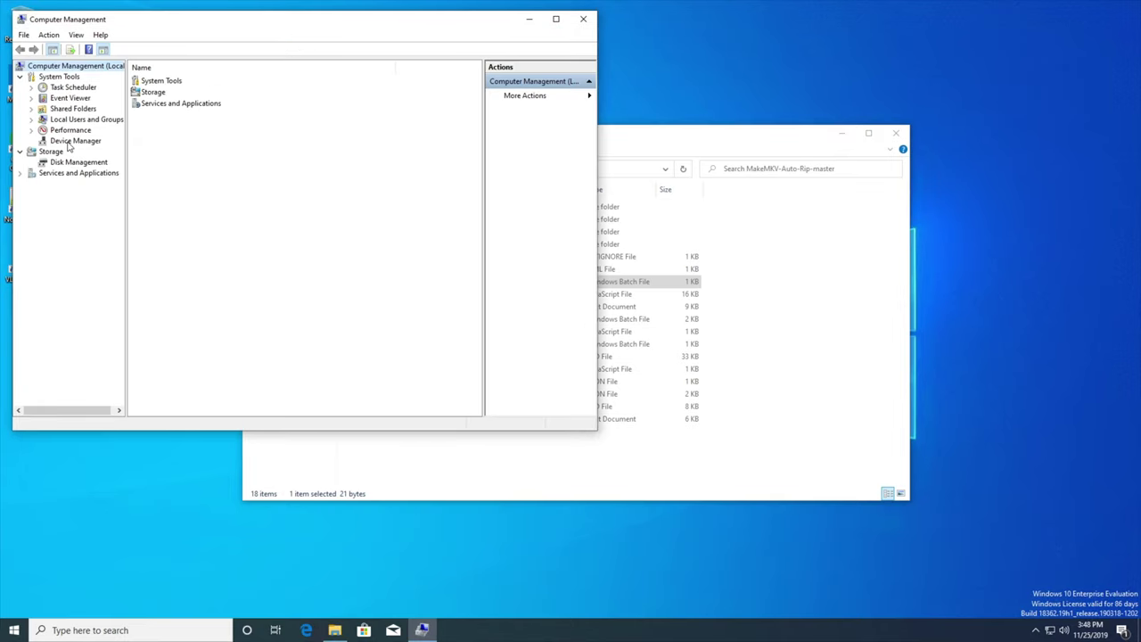
click(69, 121)
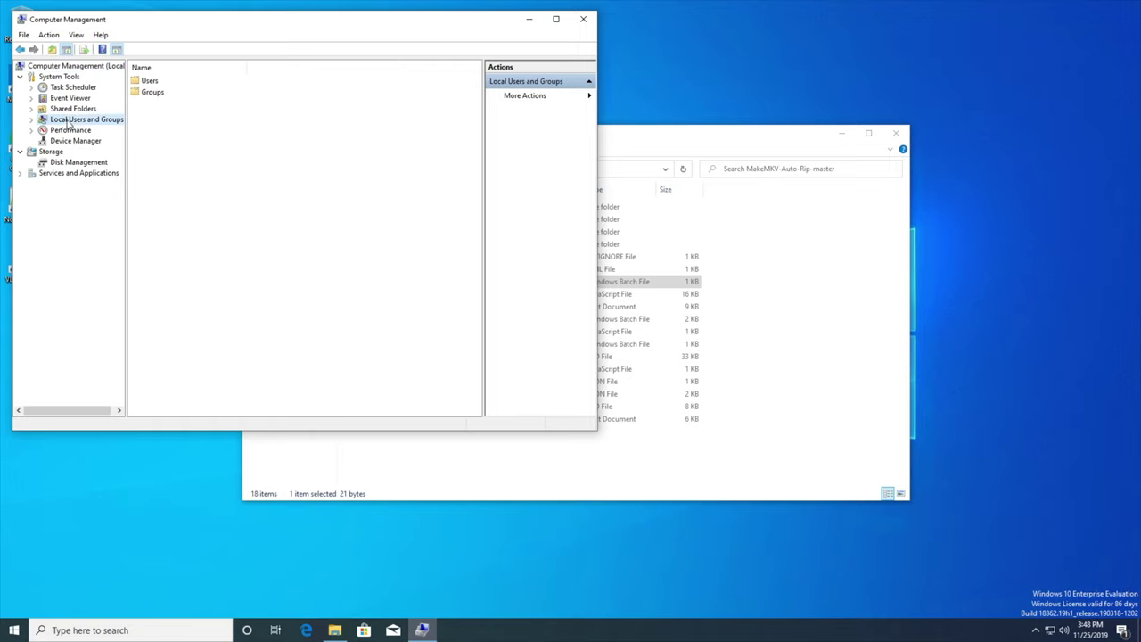
double_click(149, 83)
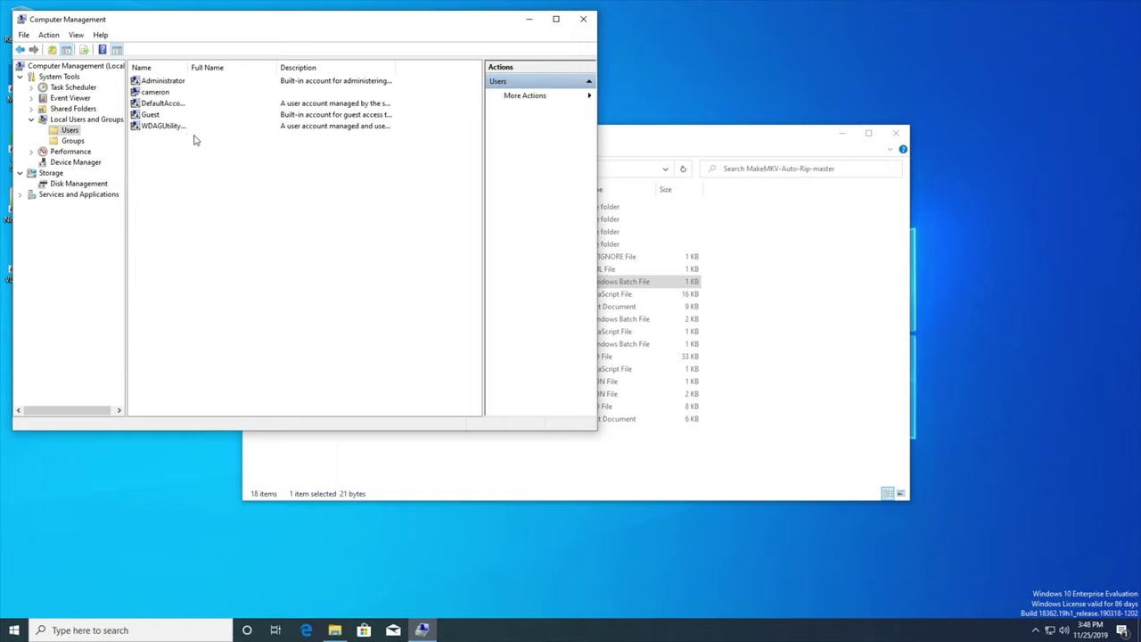
Set a new password on the built-in Administrator account.
right_click(168, 84)
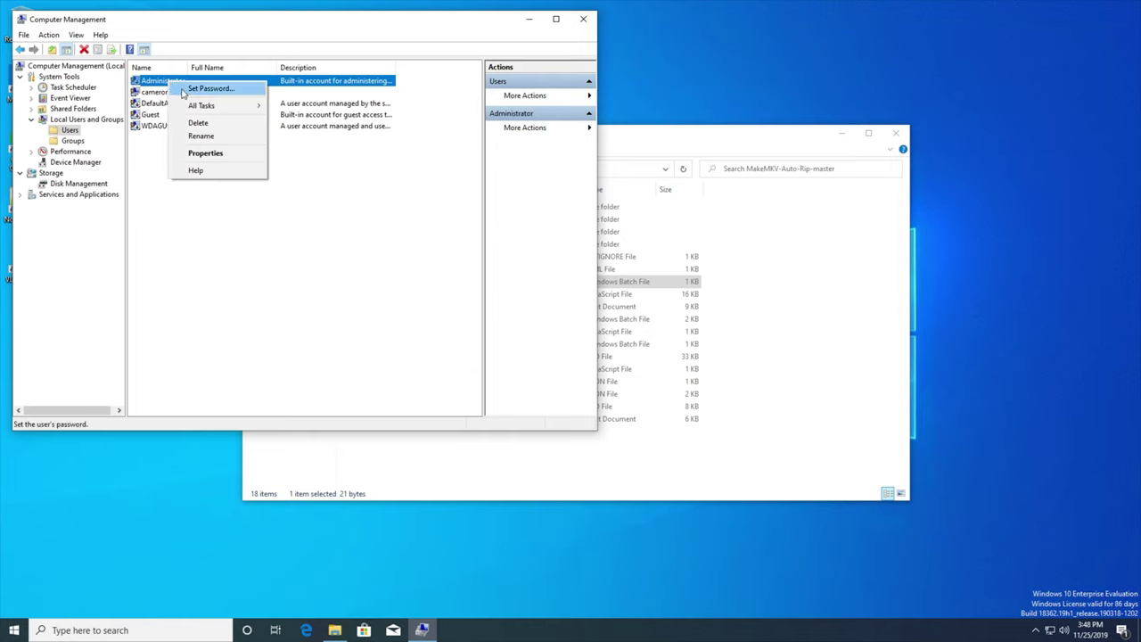
click(184, 90)
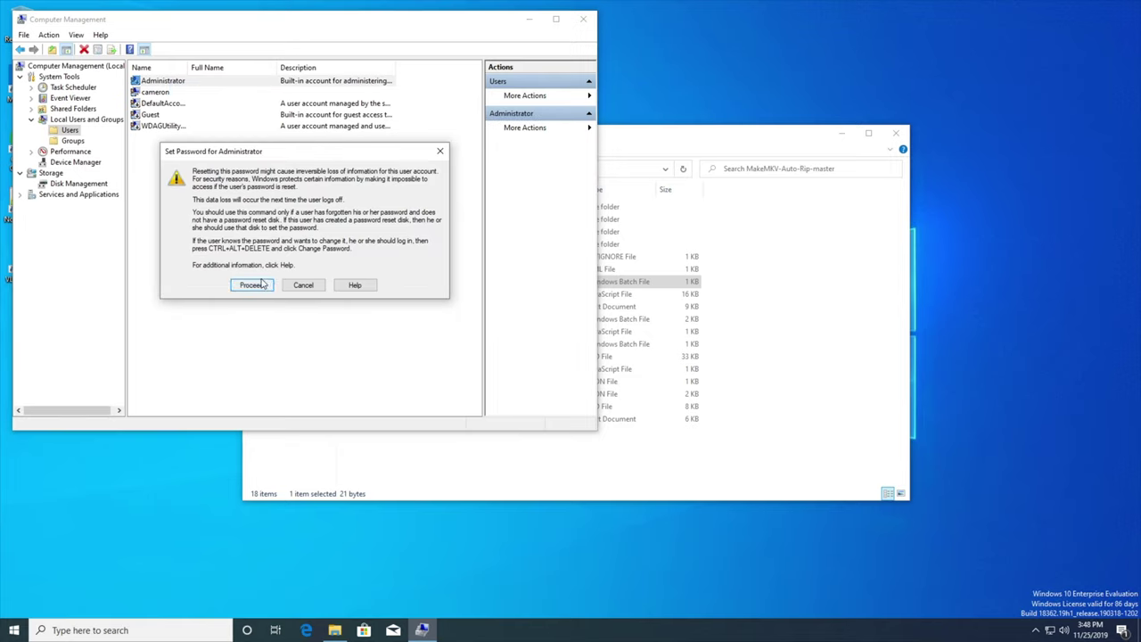
click(258, 286)
key(Tab)
click(264, 284)
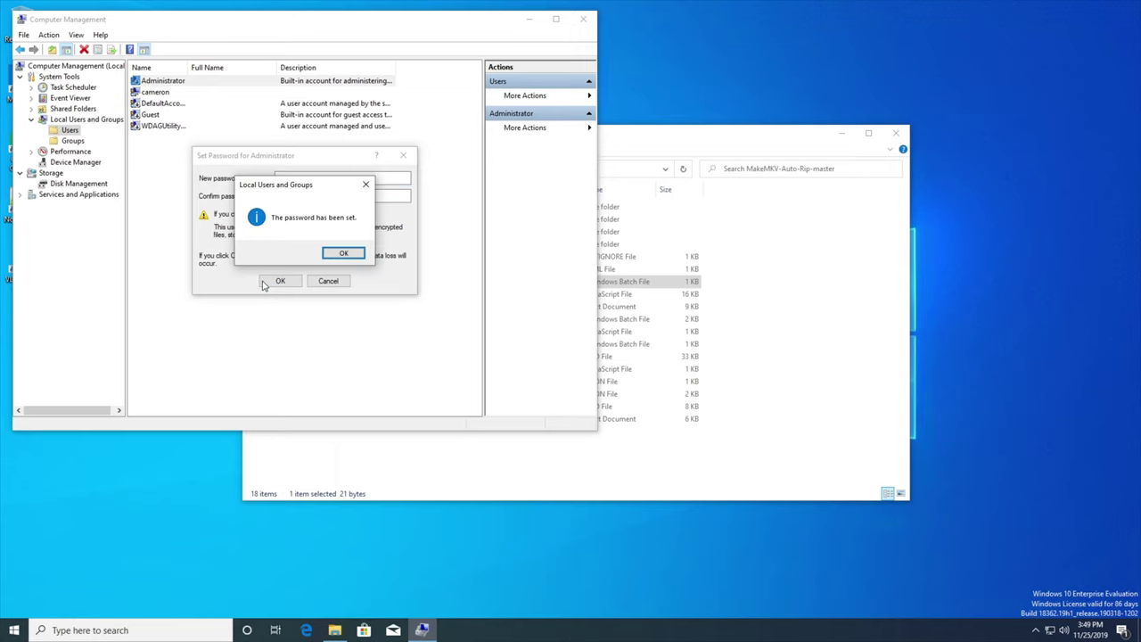
click(344, 255)
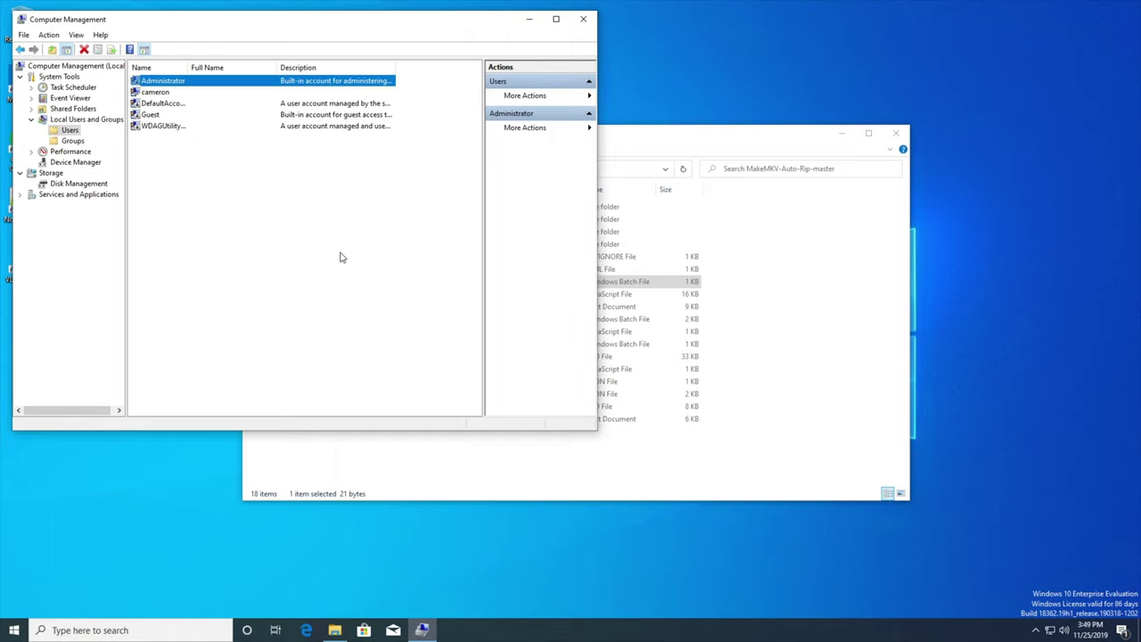
Enable the Administrator account by clearing 'Account is disabled' in its properties.
right_click(188, 82)
click(216, 151)
click(221, 251)
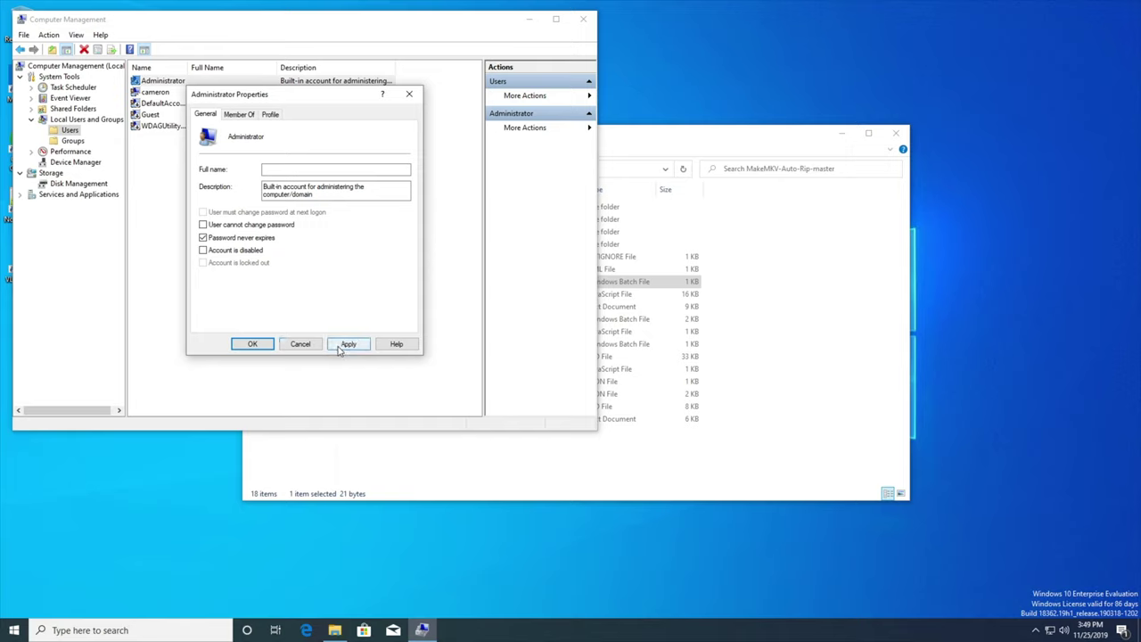
click(252, 344)
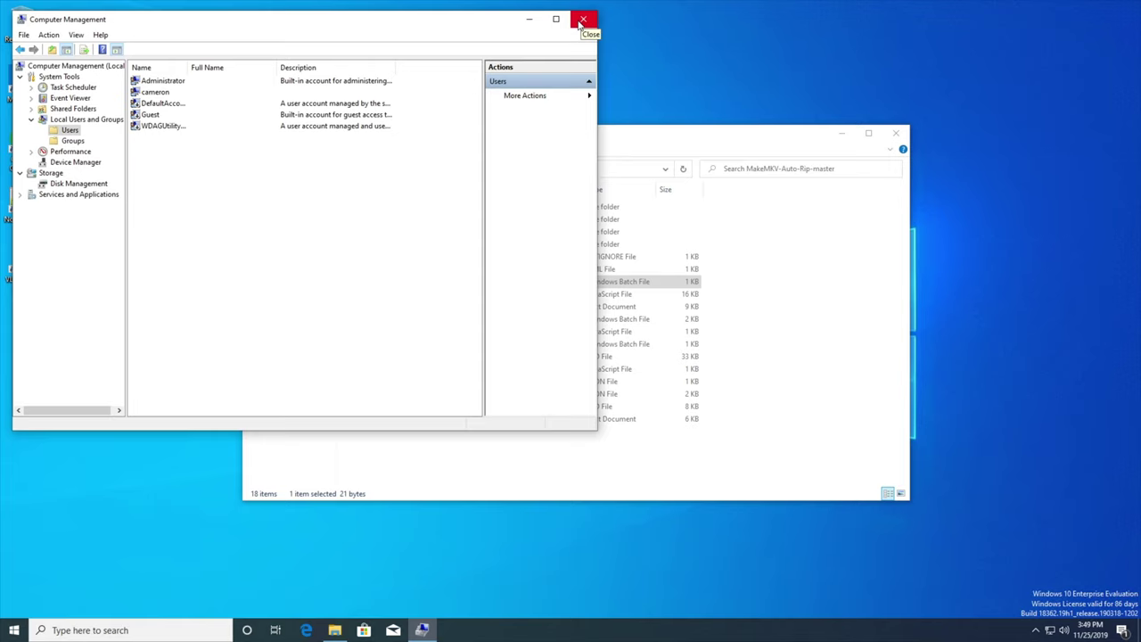
Close Computer Management and sign out of the current user account from the Start menu.
click(578, 24)
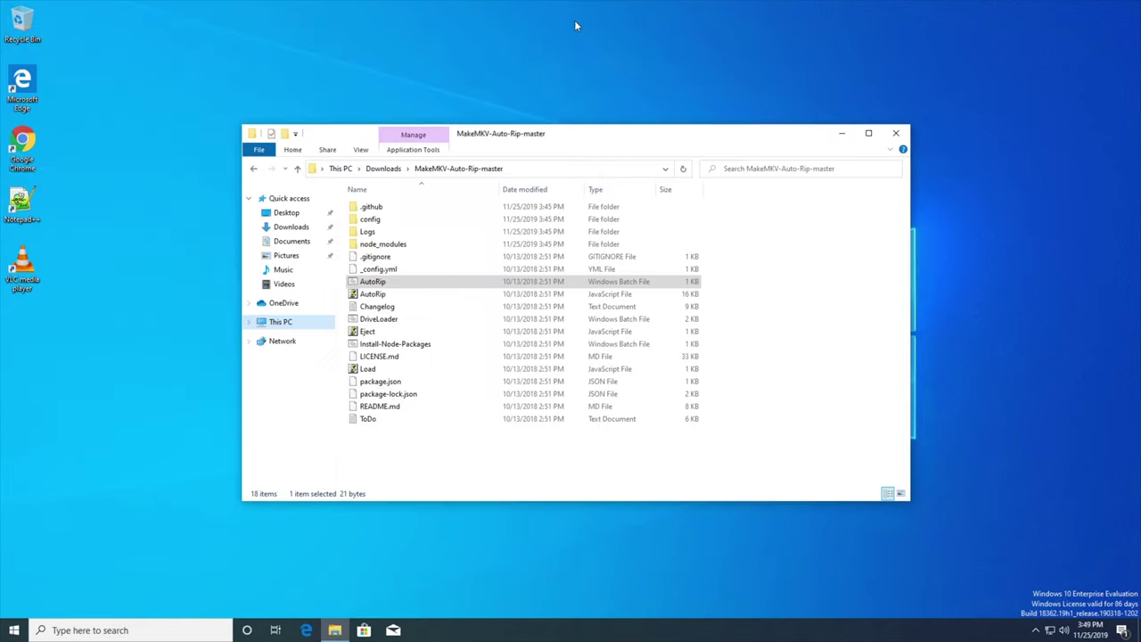
click(13, 631)
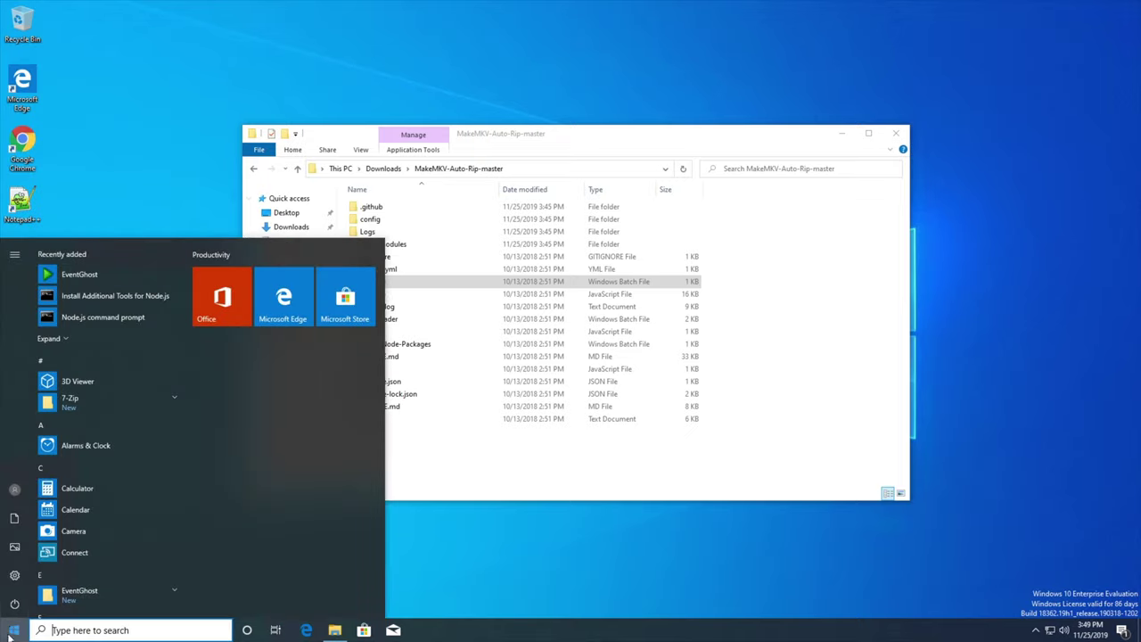
mouse_move(12, 490)
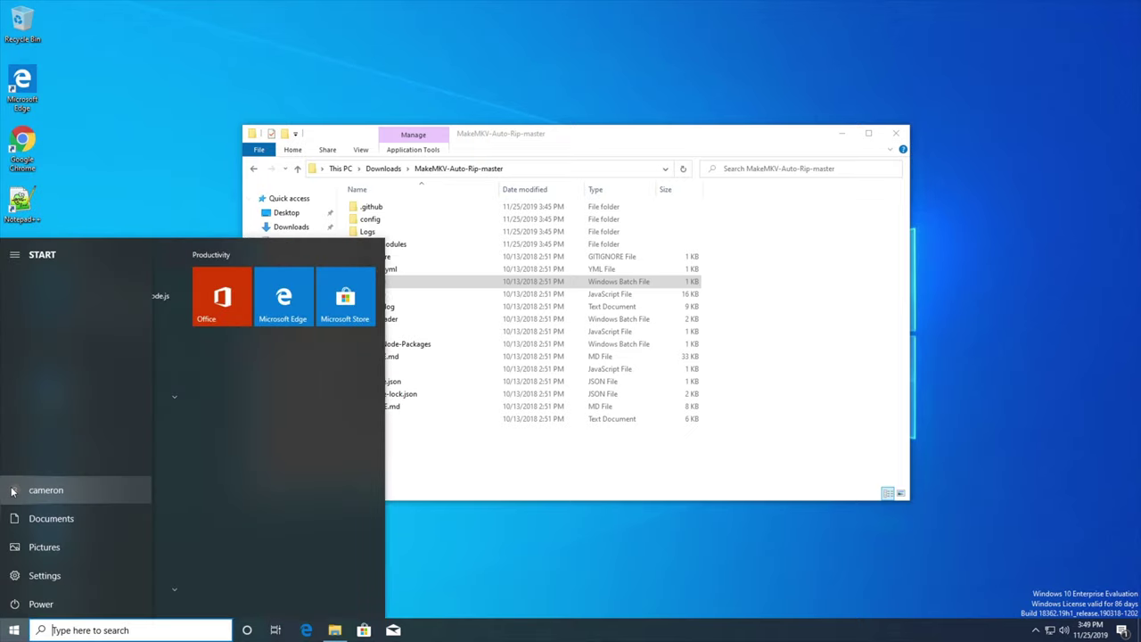
click(12, 490)
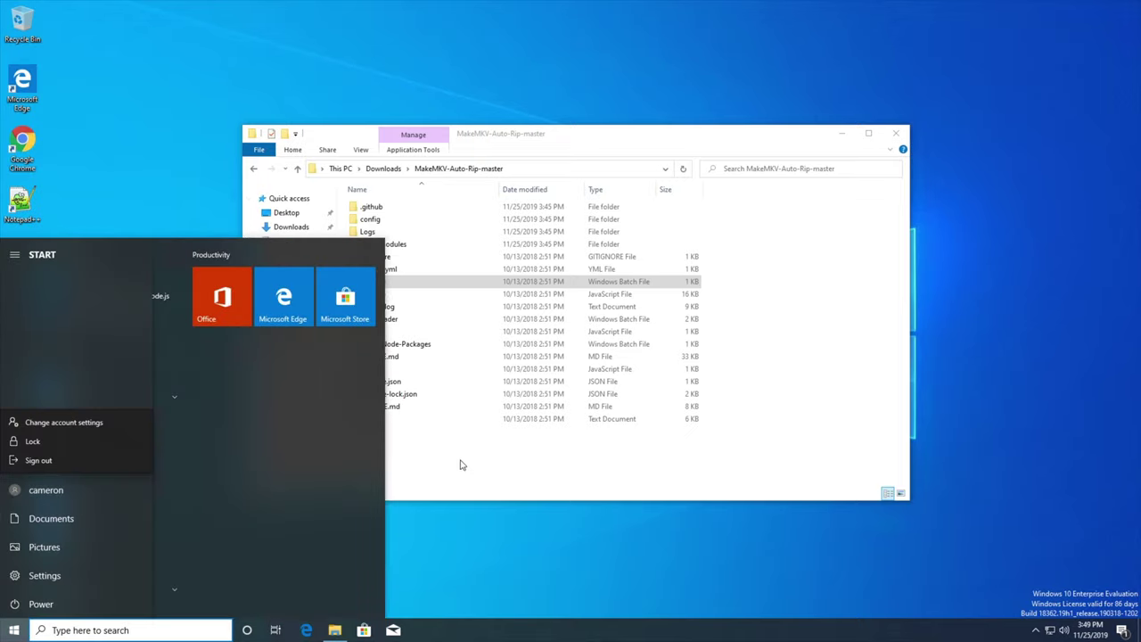
click(64, 459)
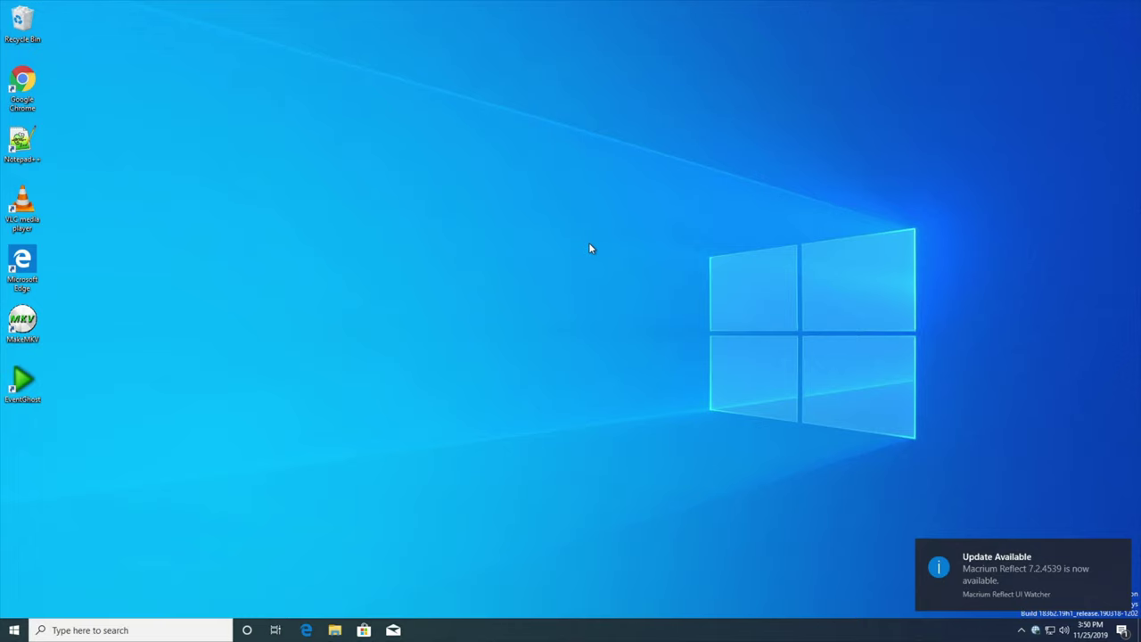
Launch MakeMKV by searching 'make' in Windows search.
click(22, 321)
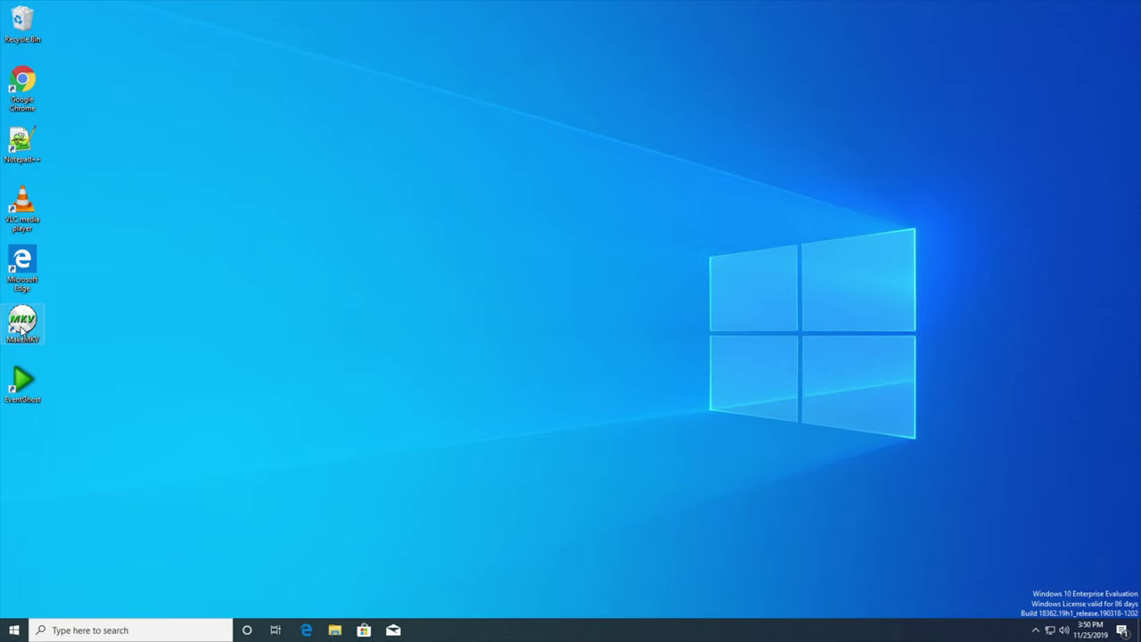
click(62, 635)
text(make)
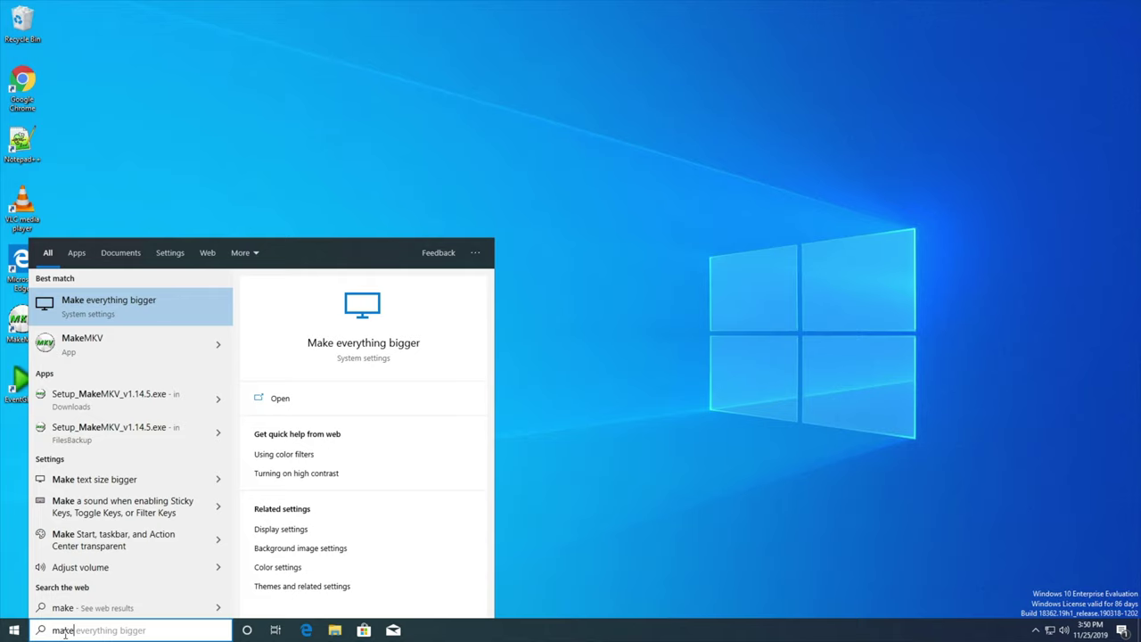
key(Down)
key(Return)
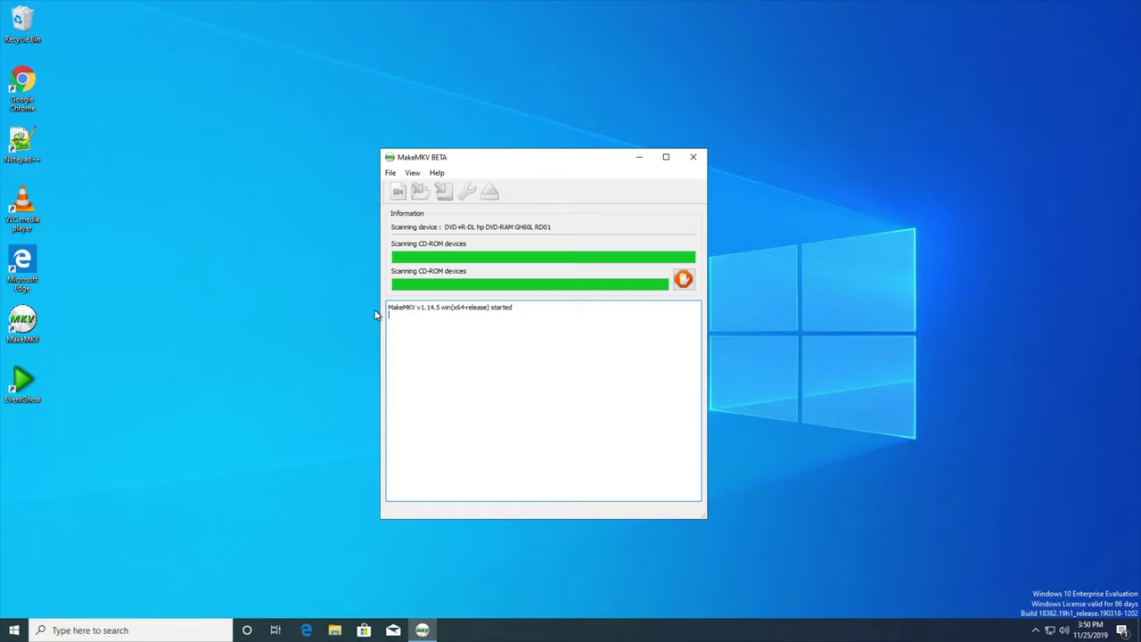
Keep the BD-ROM drive as MakeMKV's source and move its window to the upper right.
click(489, 231)
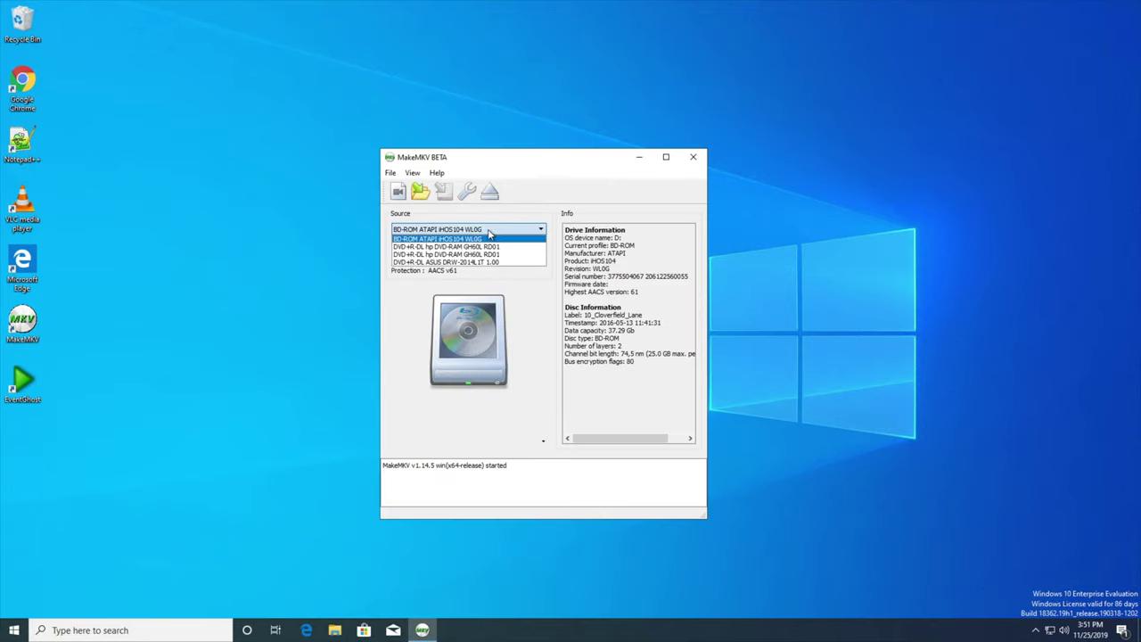
click(489, 231)
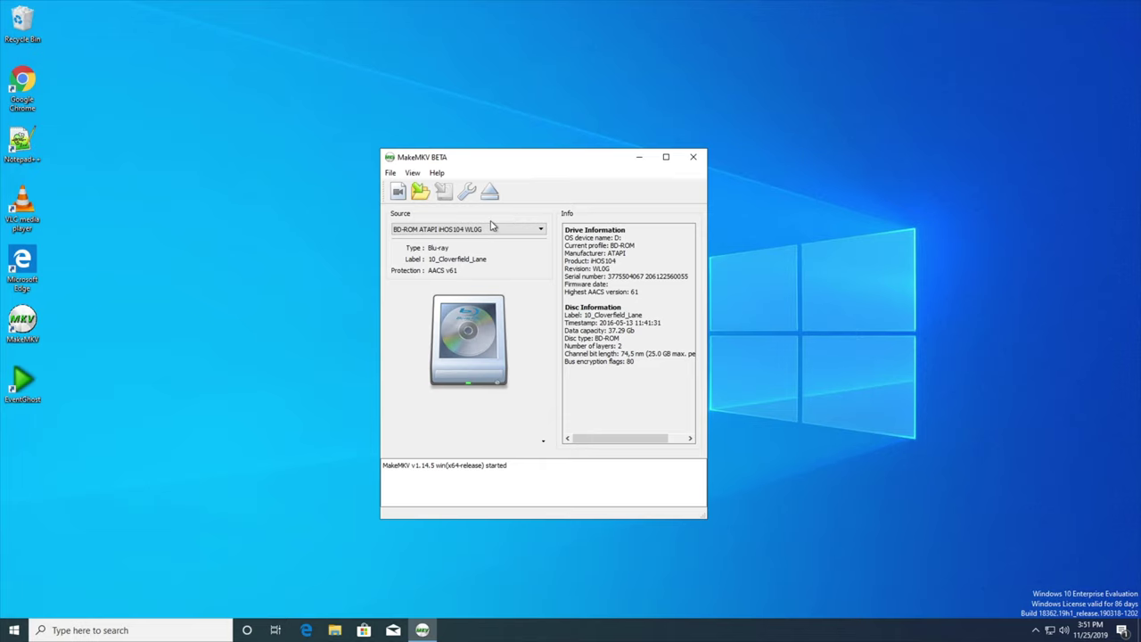
drag(499, 162, 762, 73)
click(335, 630)
Copy the MakeMKV-Auto-Rip-master folder from the other user's Downloads under C:\Users.
click(288, 378)
double_click(406, 392)
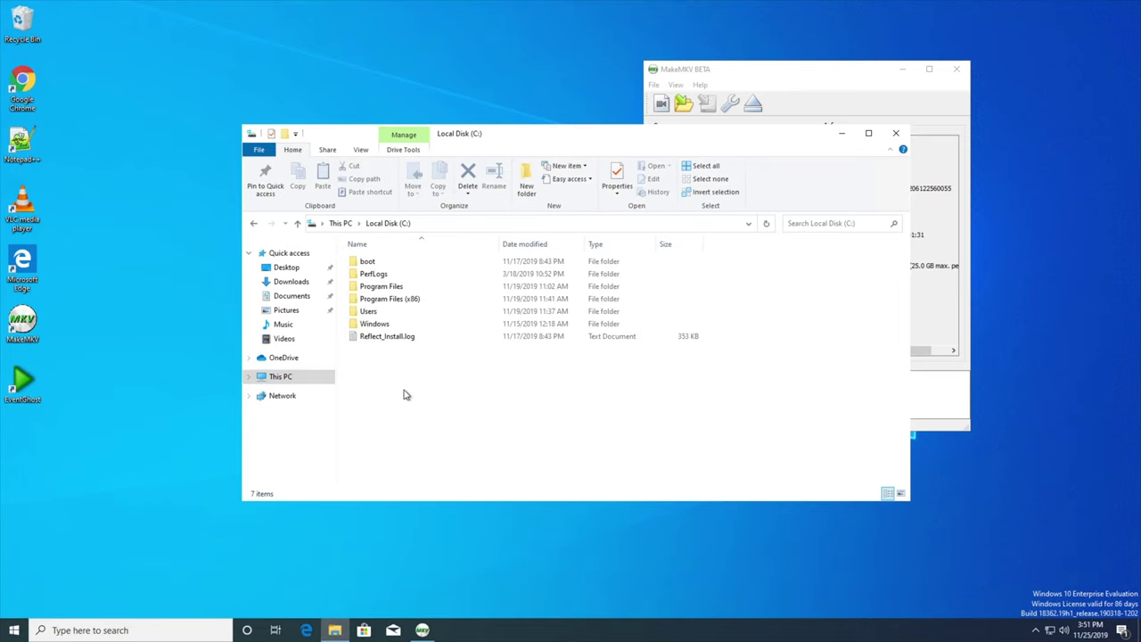
double_click(367, 311)
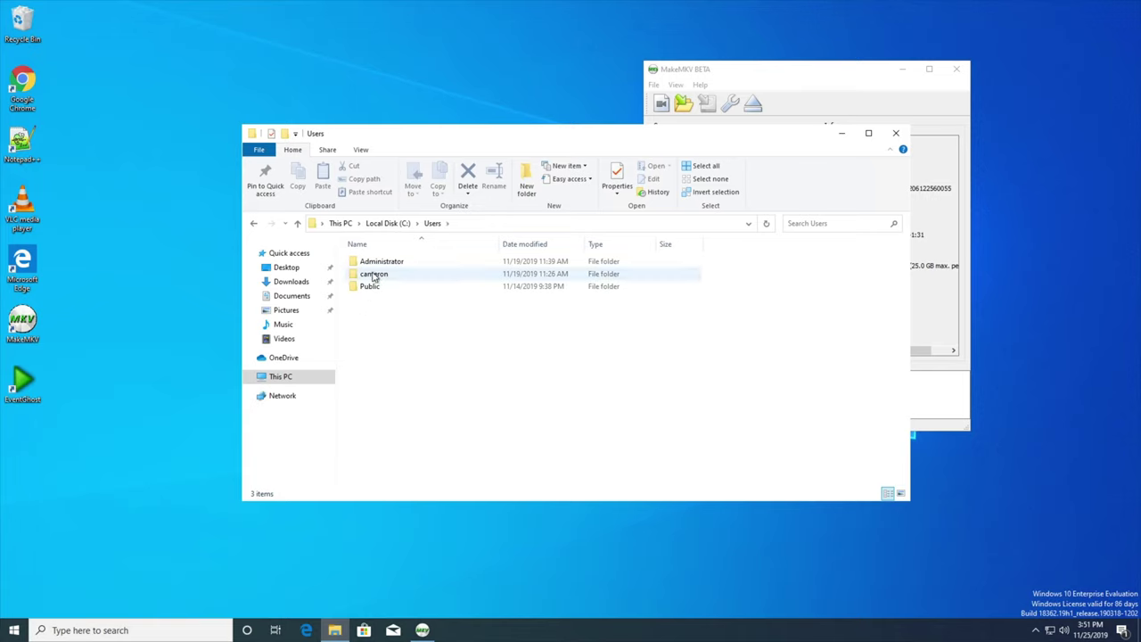
double_click(373, 273)
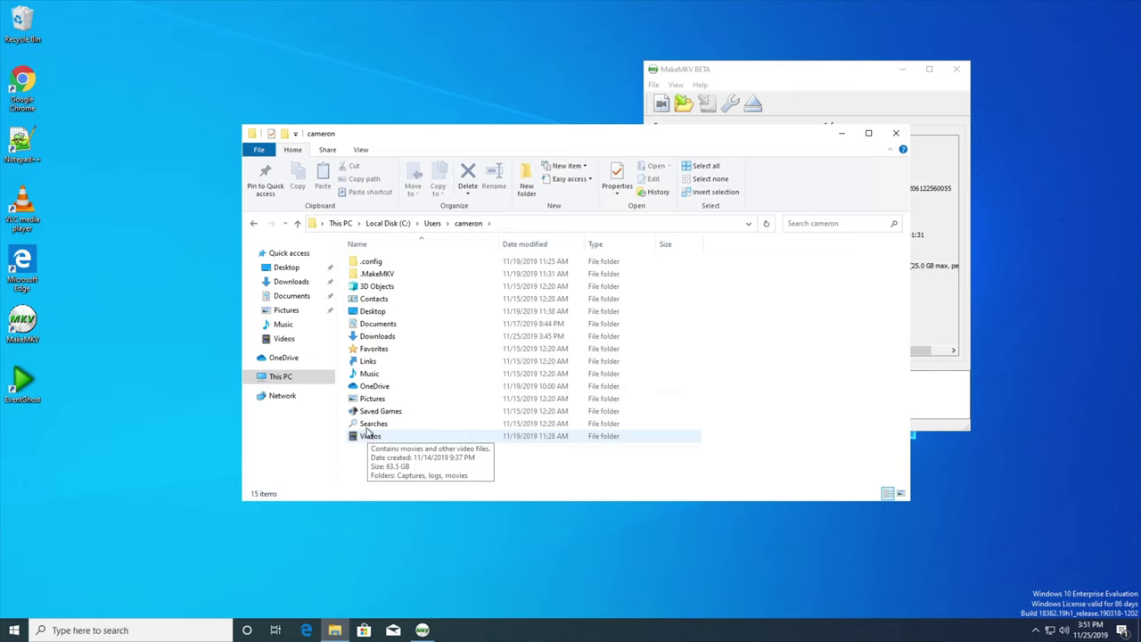
click(372, 340)
double_click(372, 340)
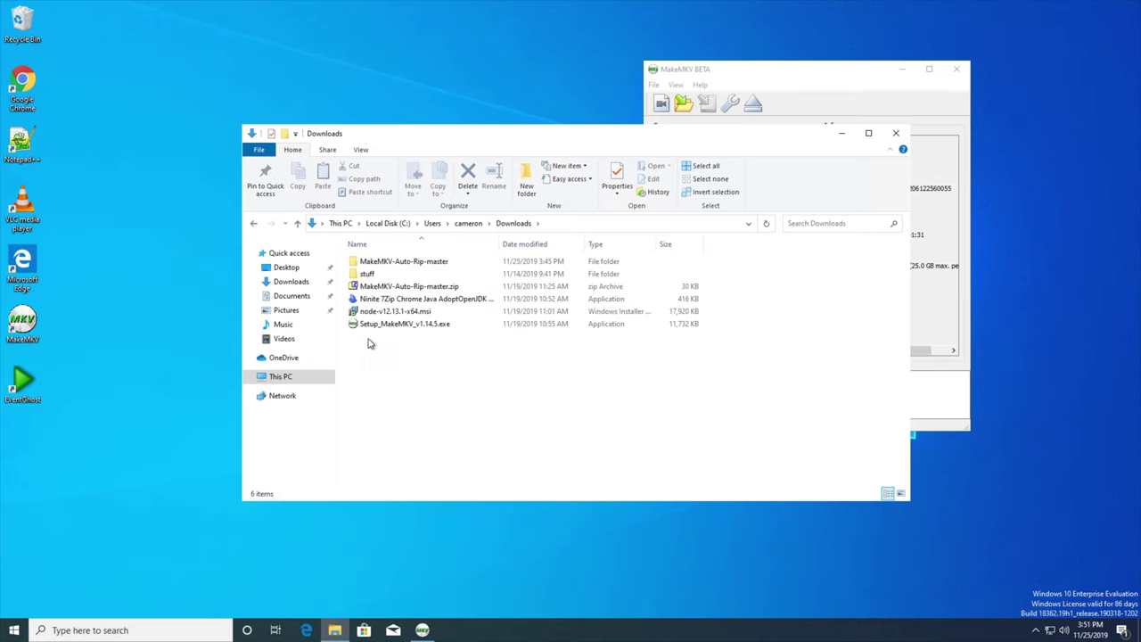
click(361, 263)
right_click(361, 262)
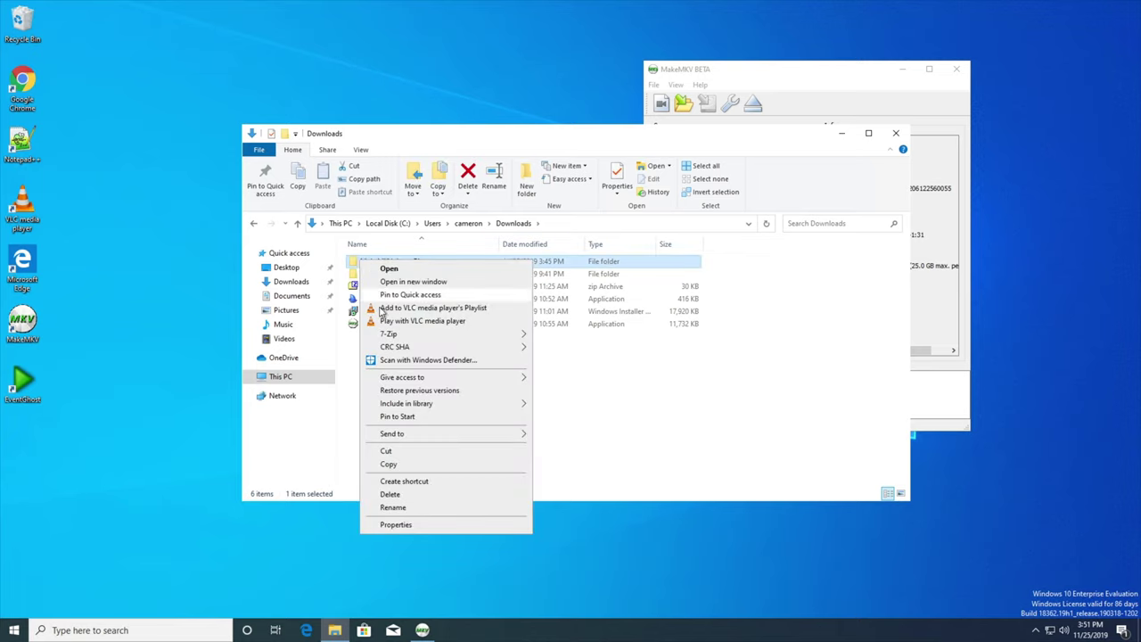
click(388, 465)
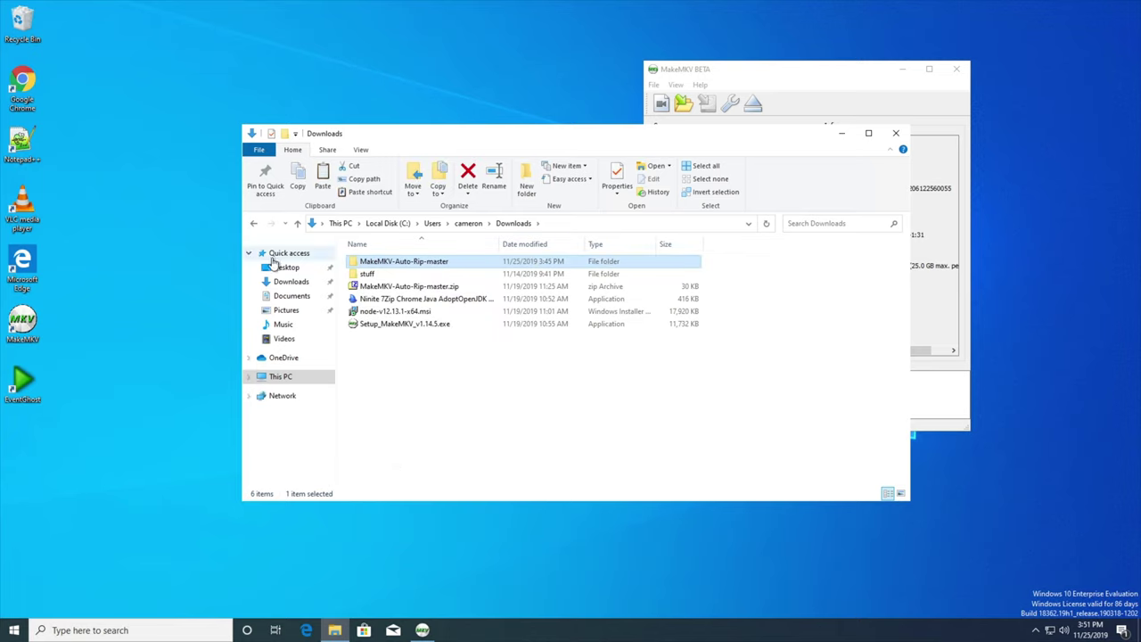
Open the current user's Downloads folder, leaving the copy unpasted.
click(290, 281)
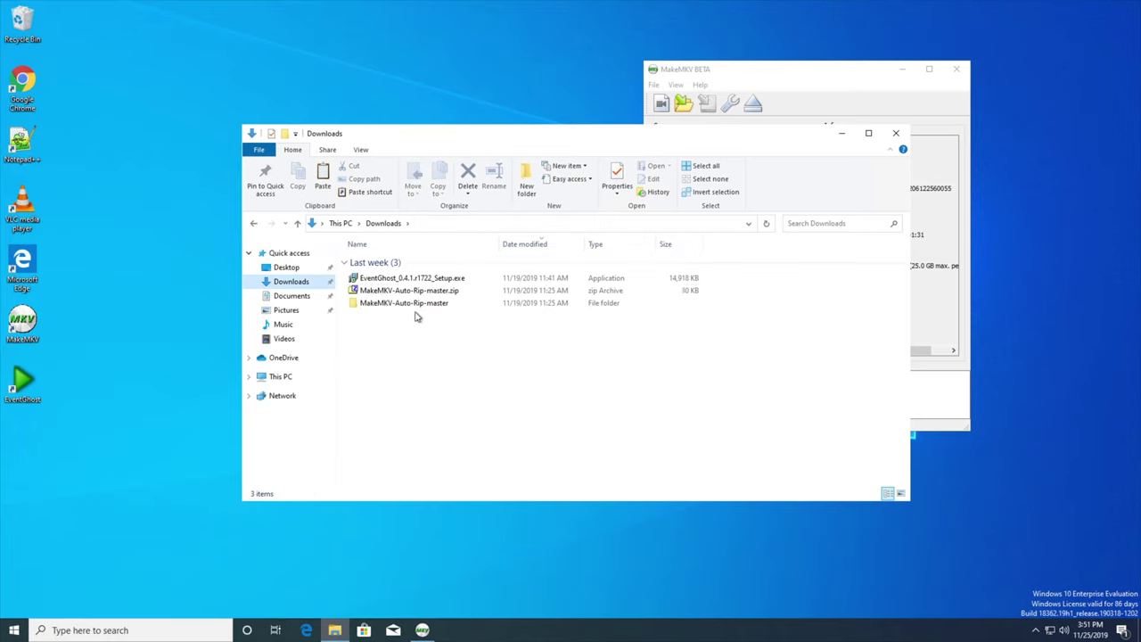
right_click(426, 338)
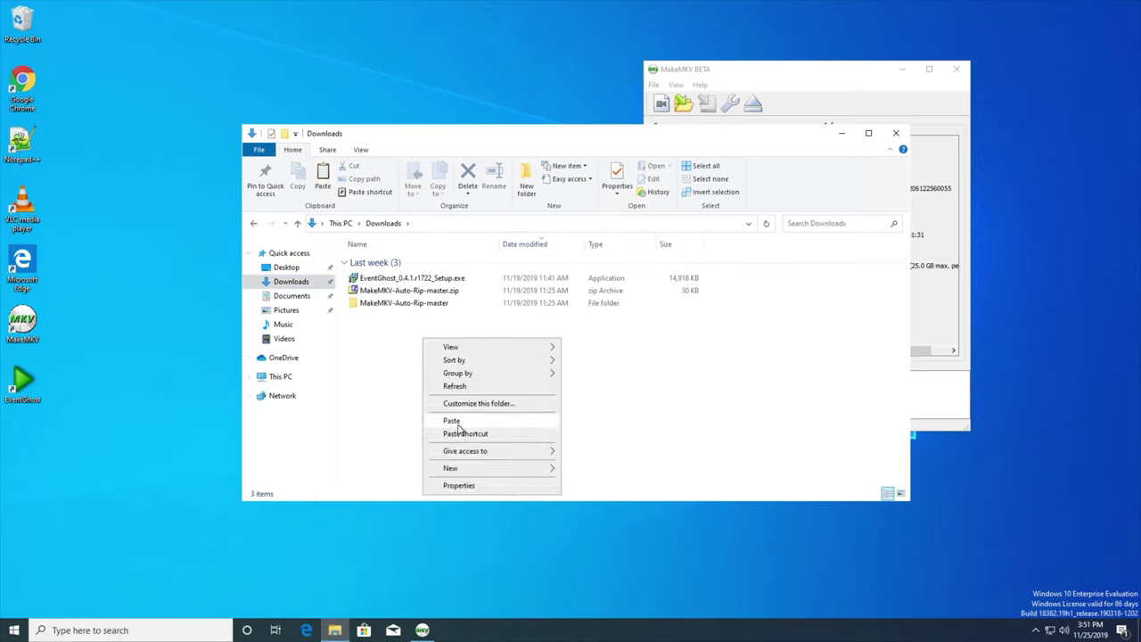
click(392, 343)
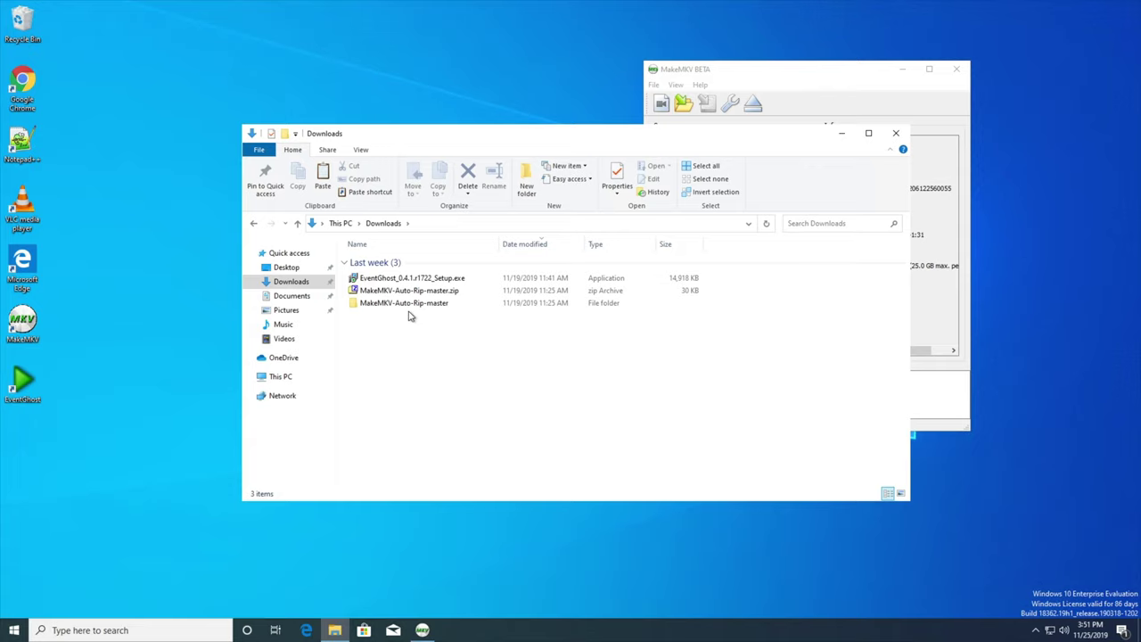
Change MakeMKV's minimum title length from 120 to 2500 seconds, save preferences, and close MakeMKV.
click(723, 72)
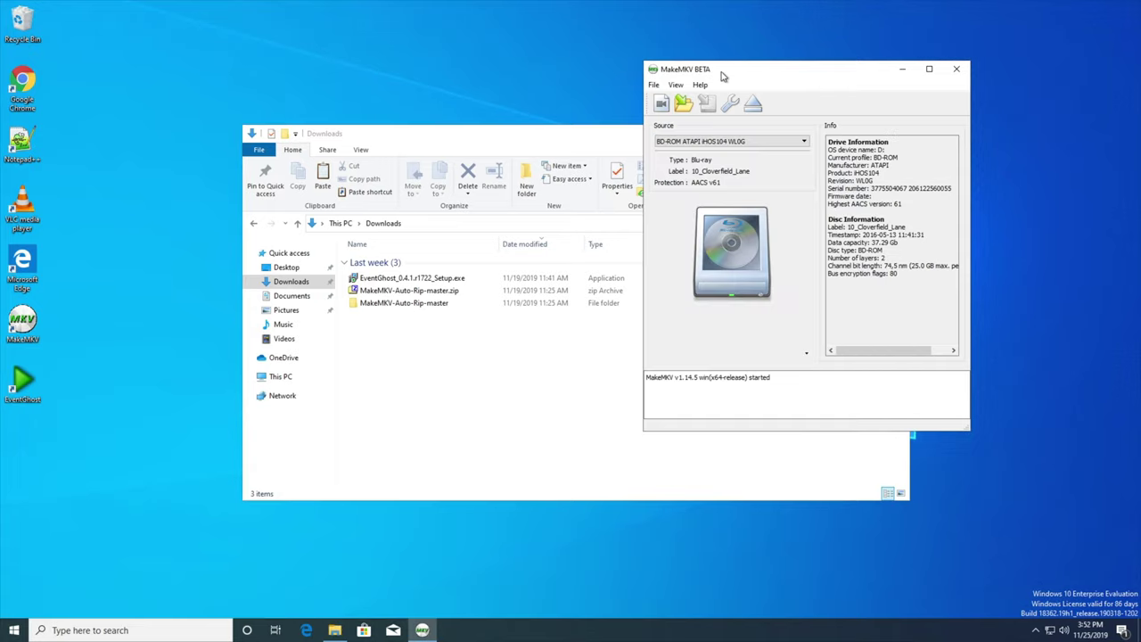
click(675, 85)
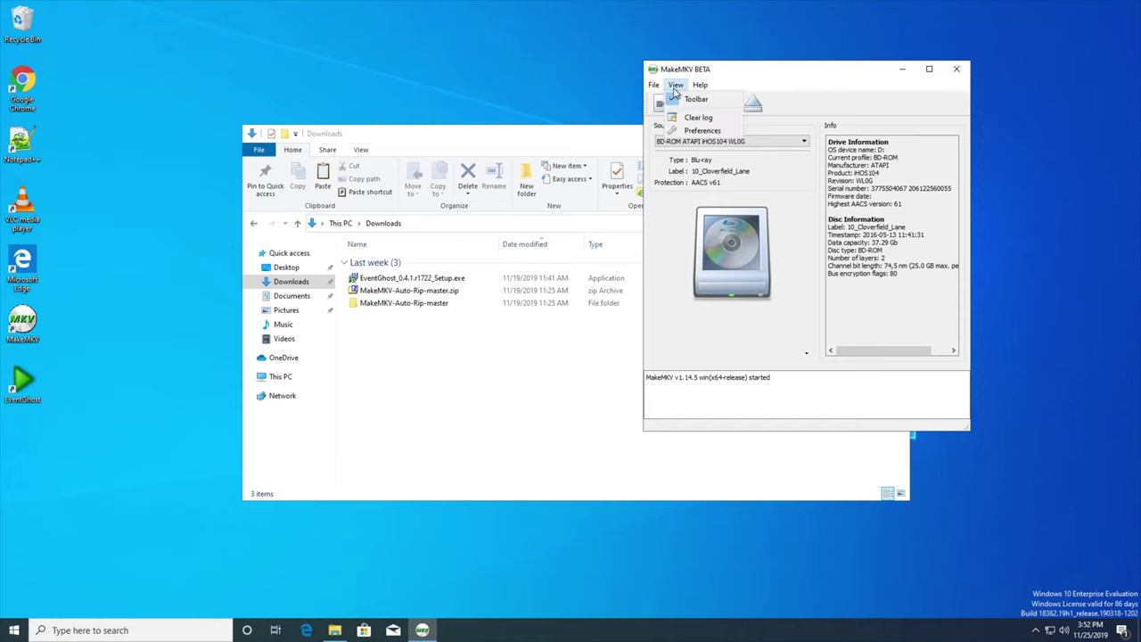
click(694, 134)
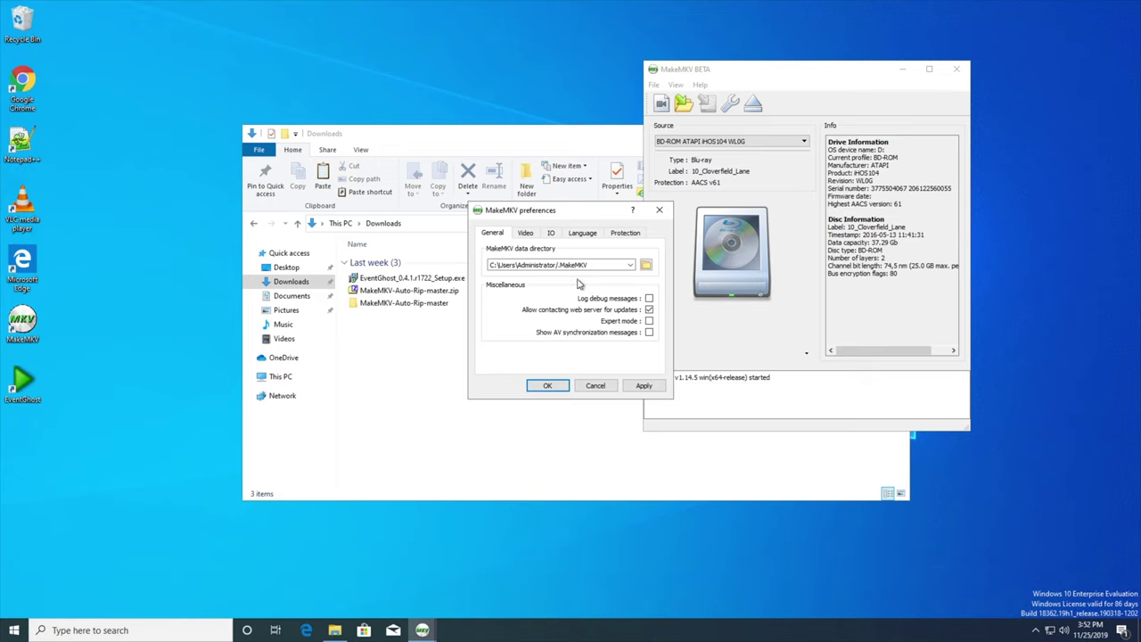
click(527, 233)
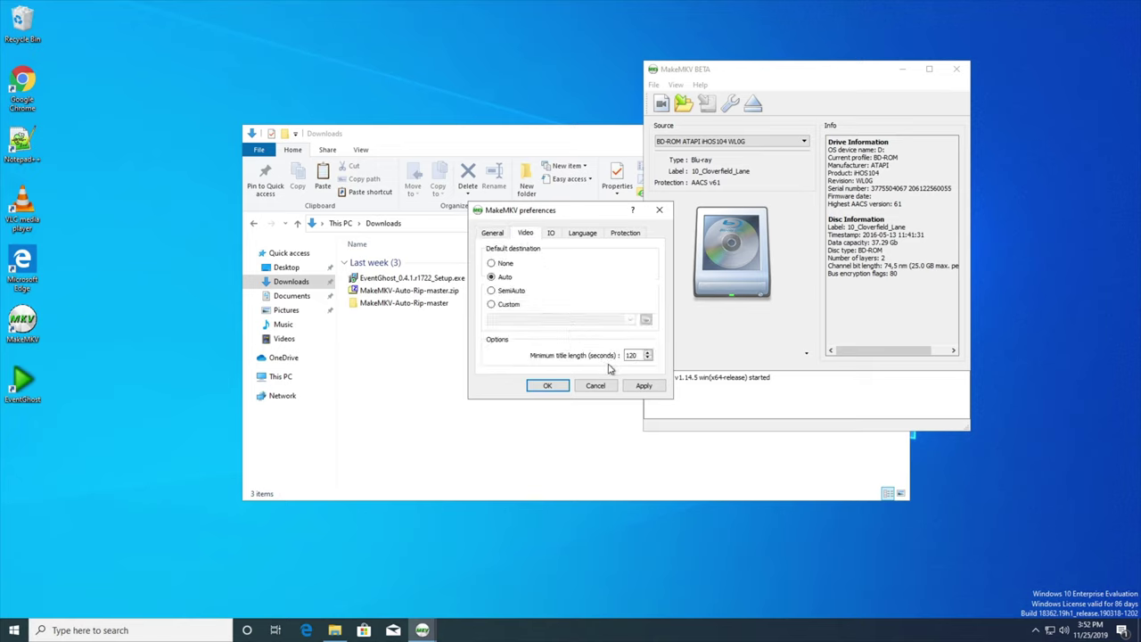
drag(642, 355, 622, 357)
text(2500)
click(640, 390)
click(547, 389)
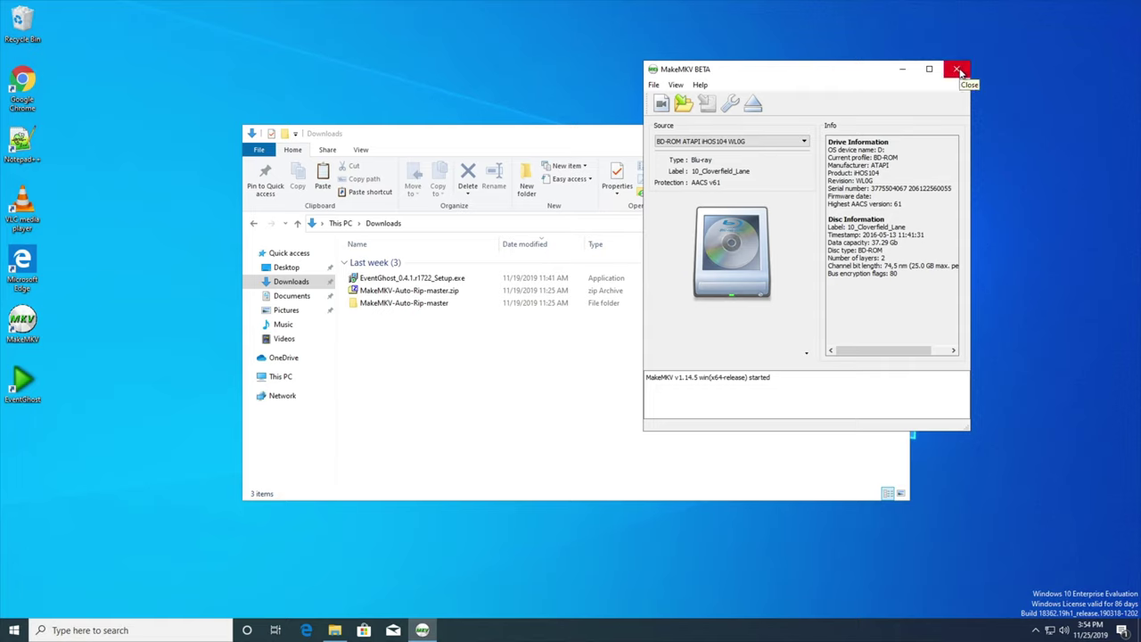
click(957, 70)
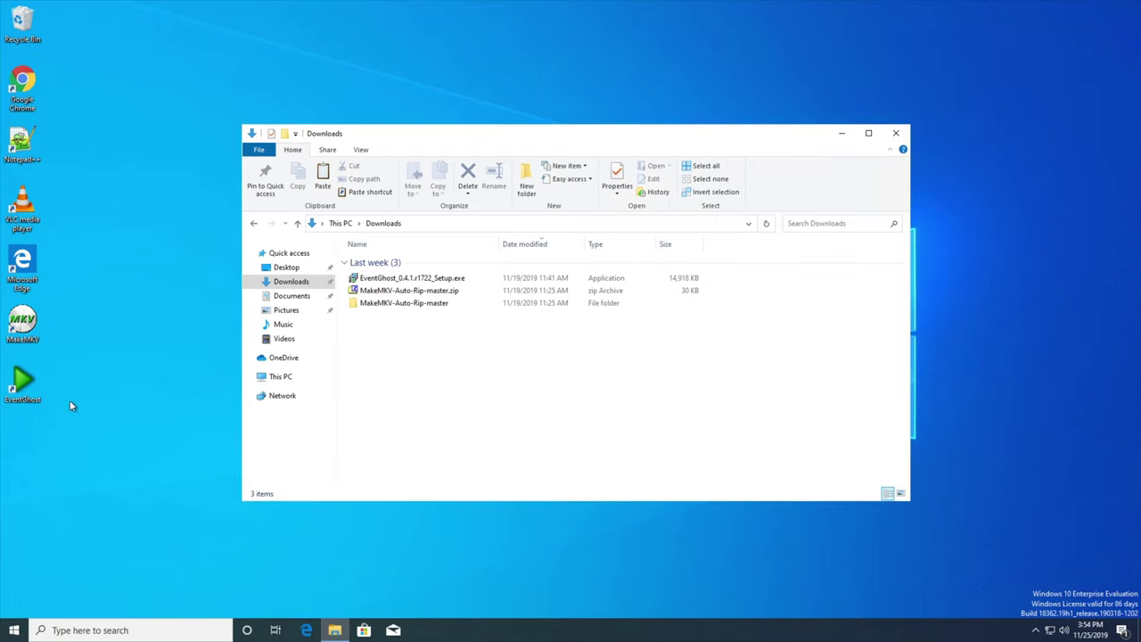
Run AutoRip.bat, answer 2 at the Rip or Dip prompt to exit, and close the window.
click(36, 401)
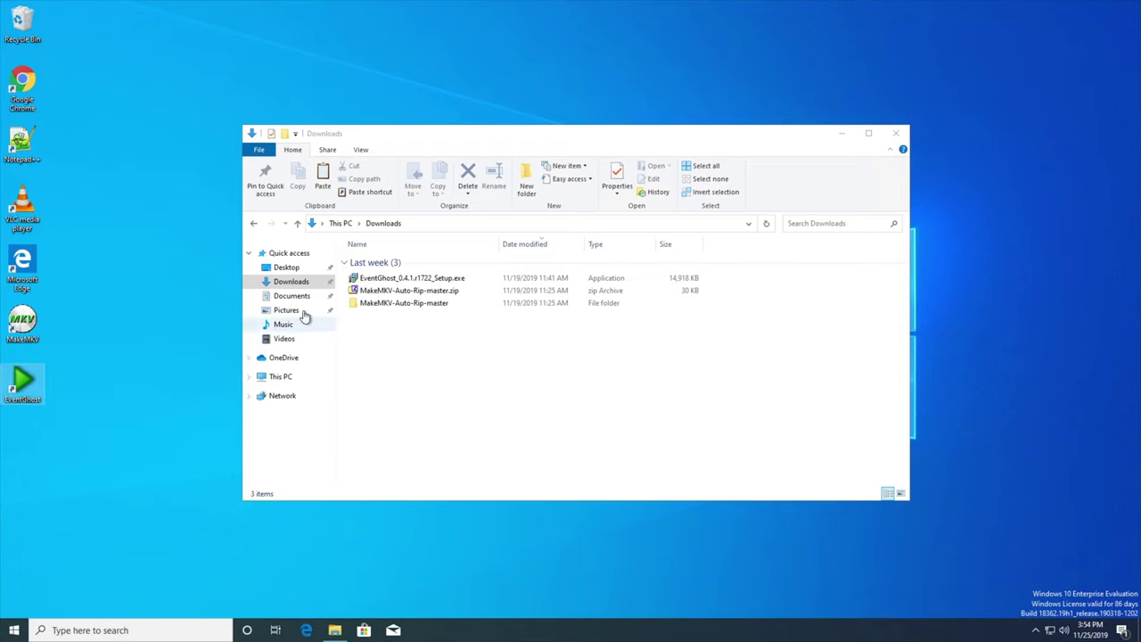
double_click(360, 305)
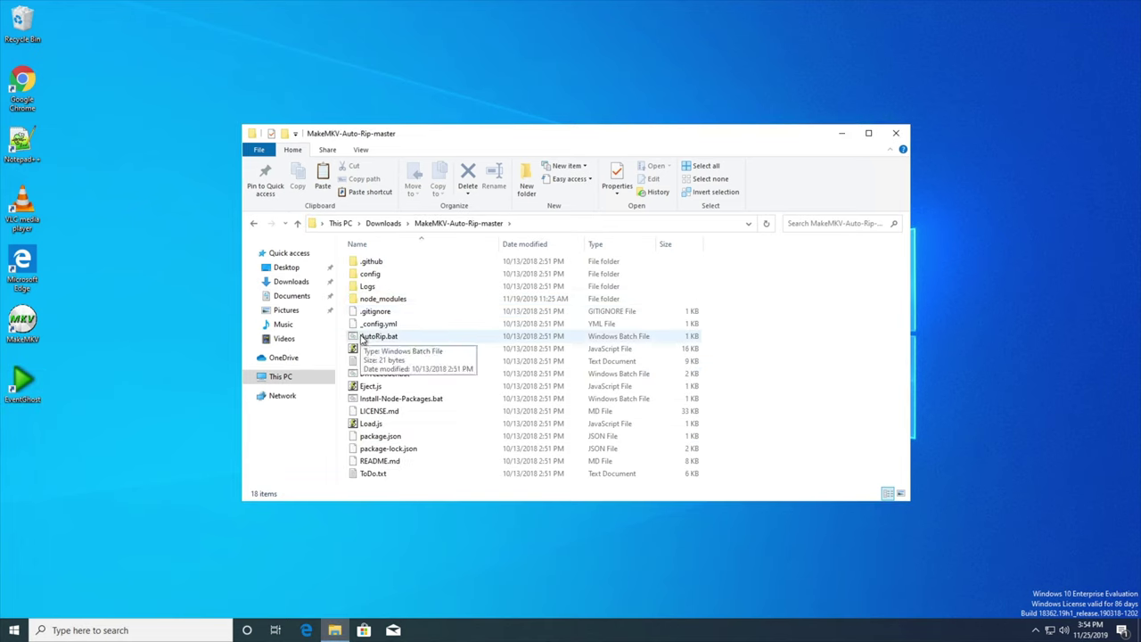
double_click(363, 336)
text(1)
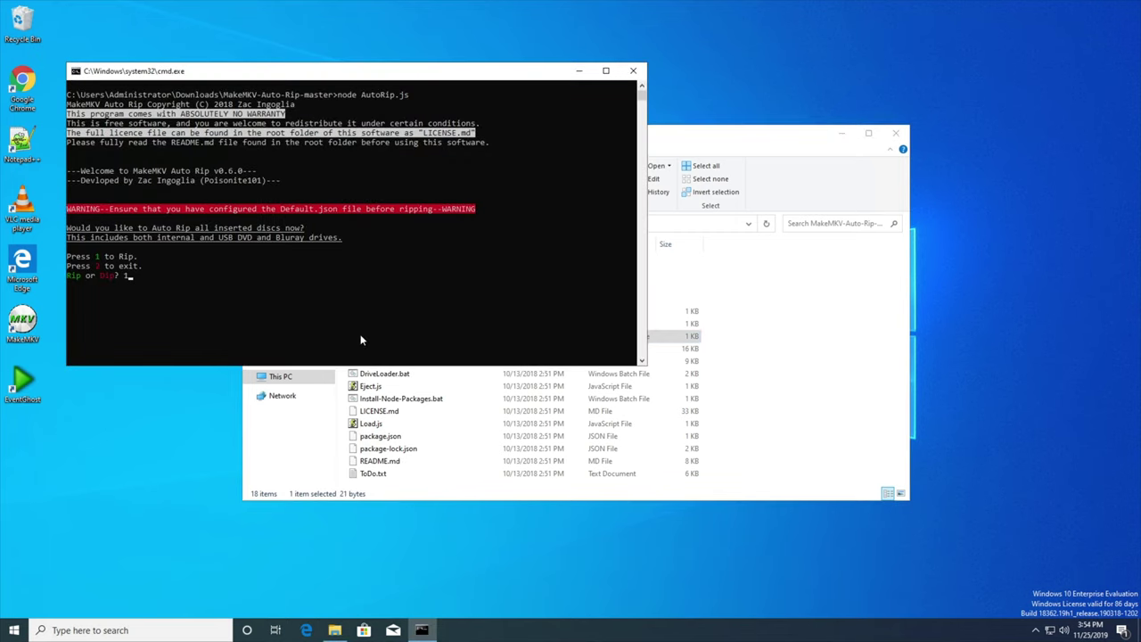
key(BackSpace)
text(2)
key(Return)
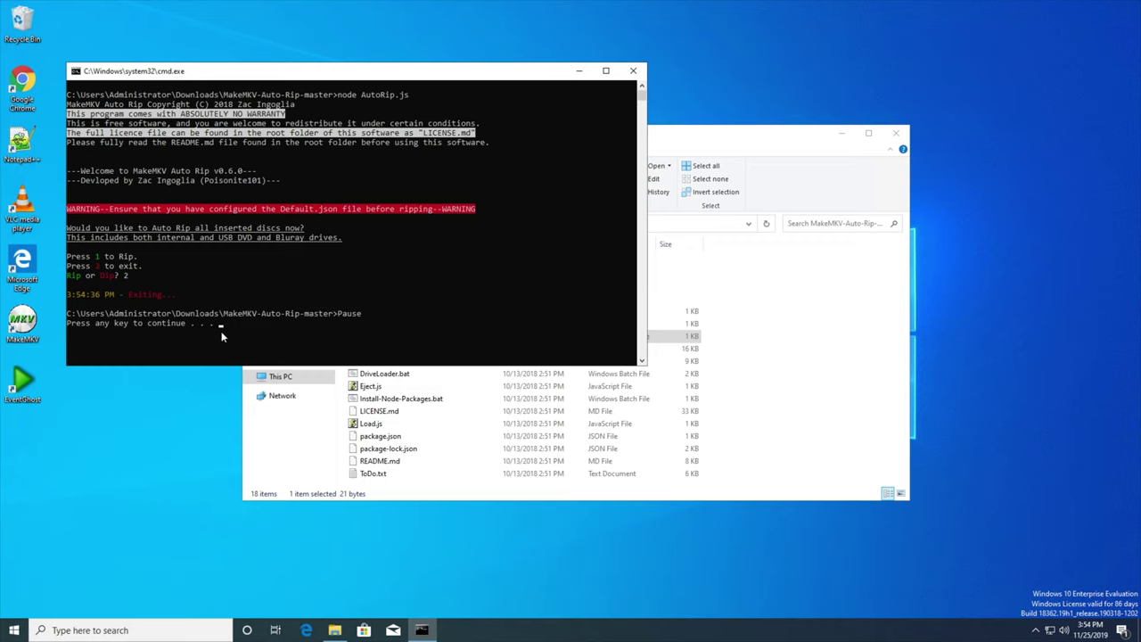
key(Return)
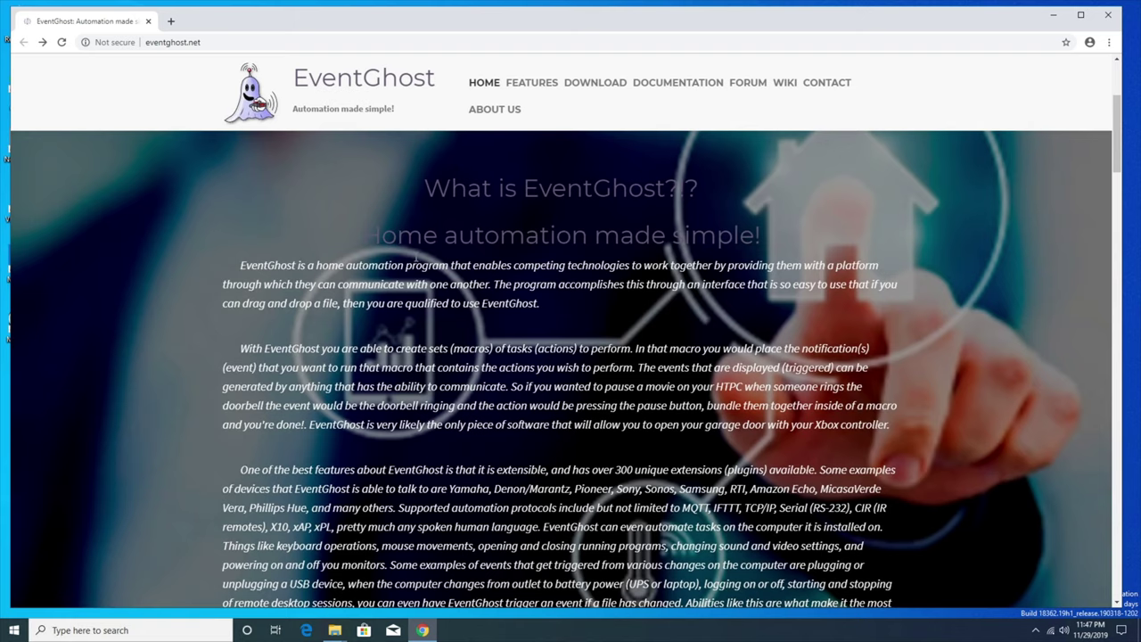
Download the EventGhost pre-release installer from eventghost.net's download section.
click(61, 42)
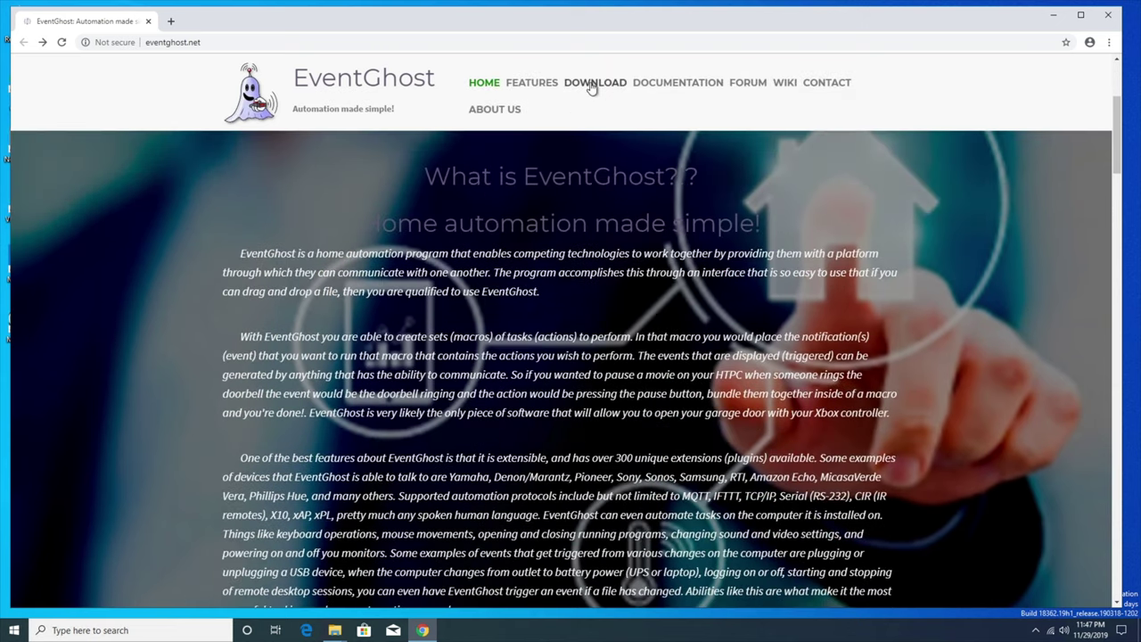
click(592, 84)
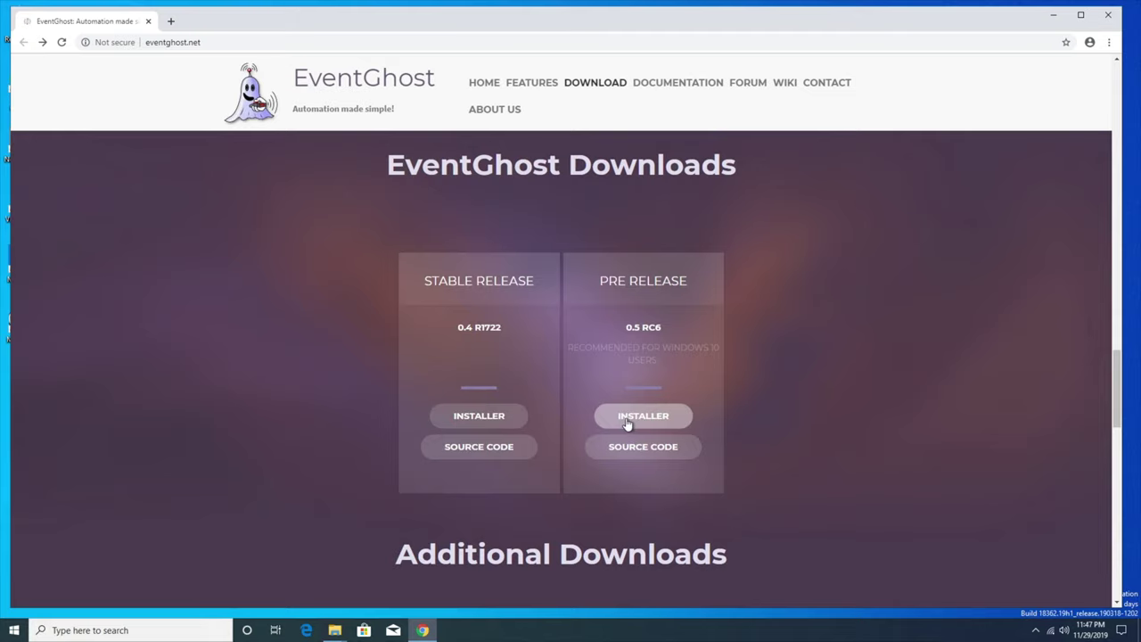
click(334, 629)
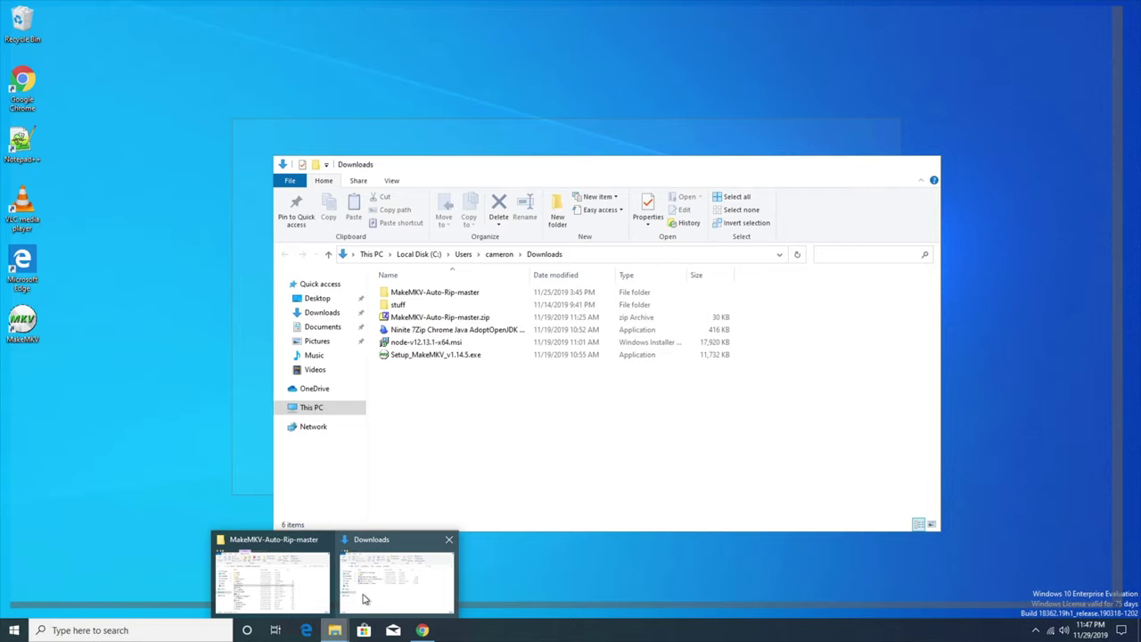
click(361, 597)
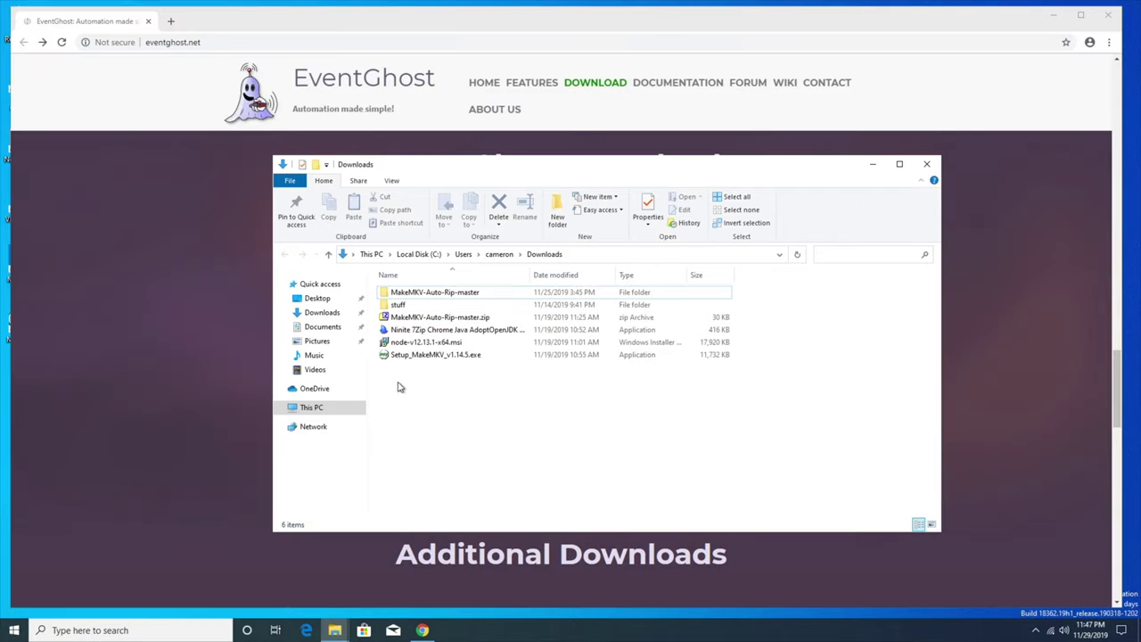
click(103, 594)
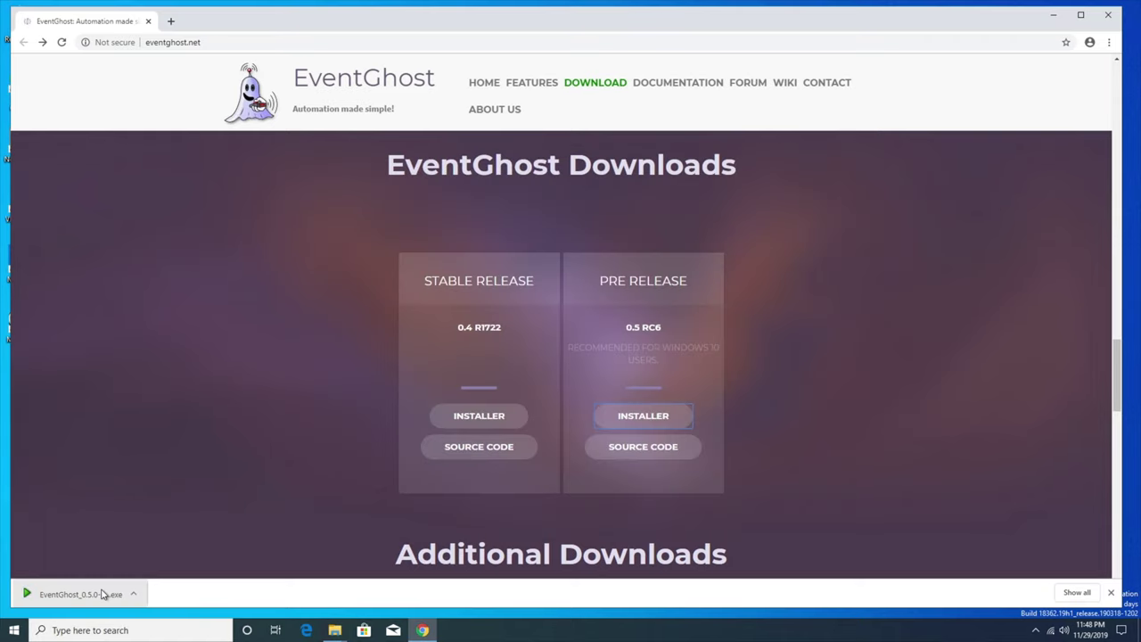
Start the downloaded installer, getting past SmartScreen with More info and Run anyway.
click(103, 594)
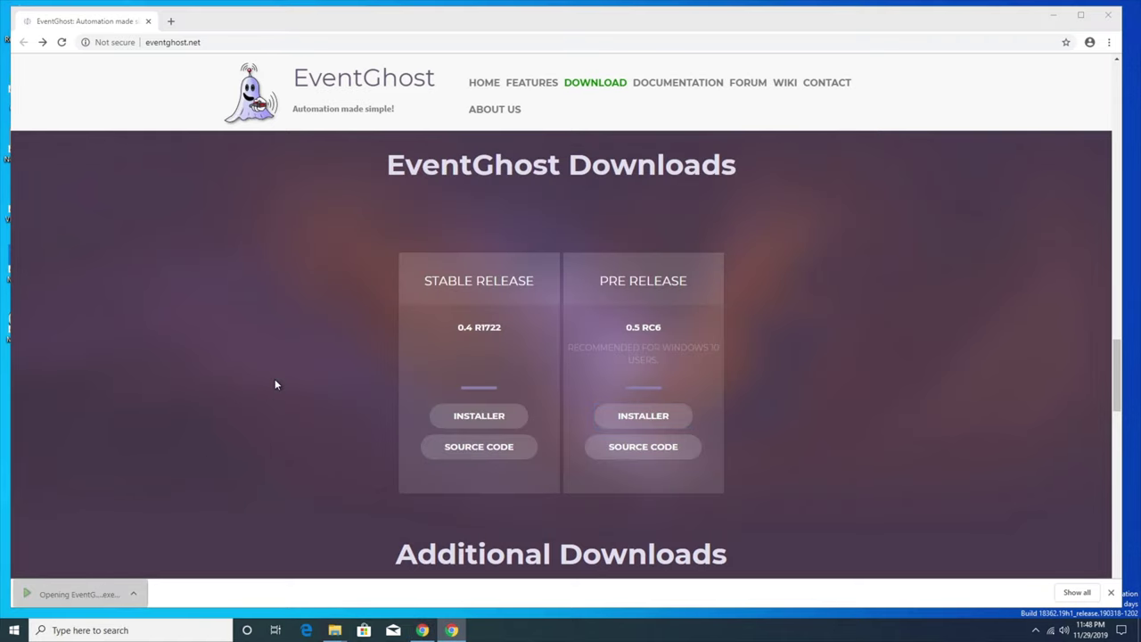
click(443, 229)
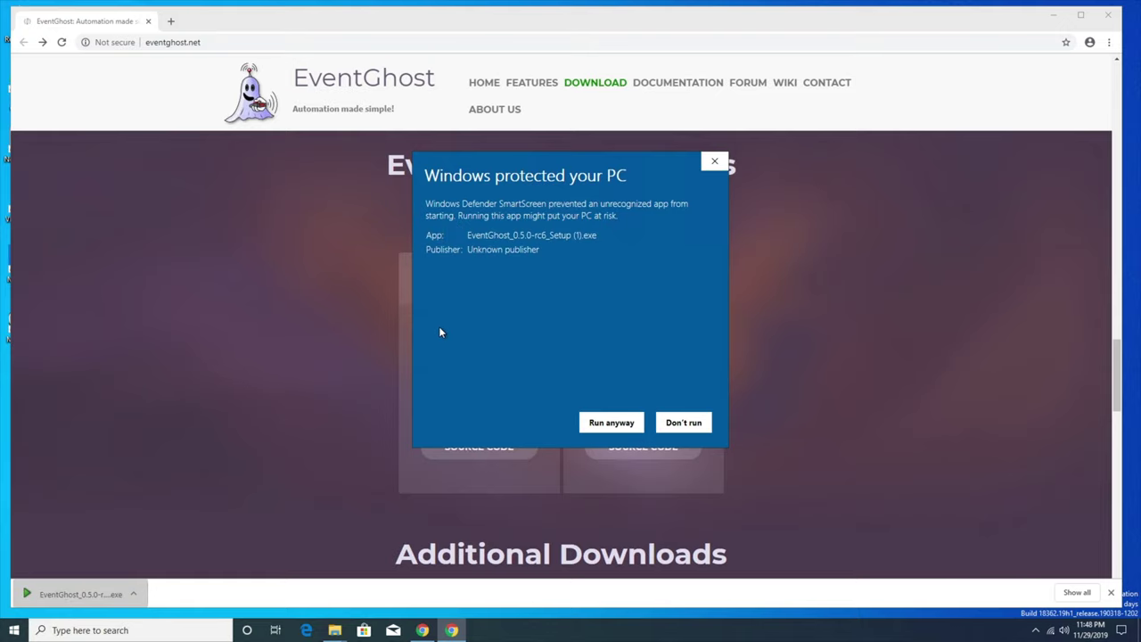
click(599, 423)
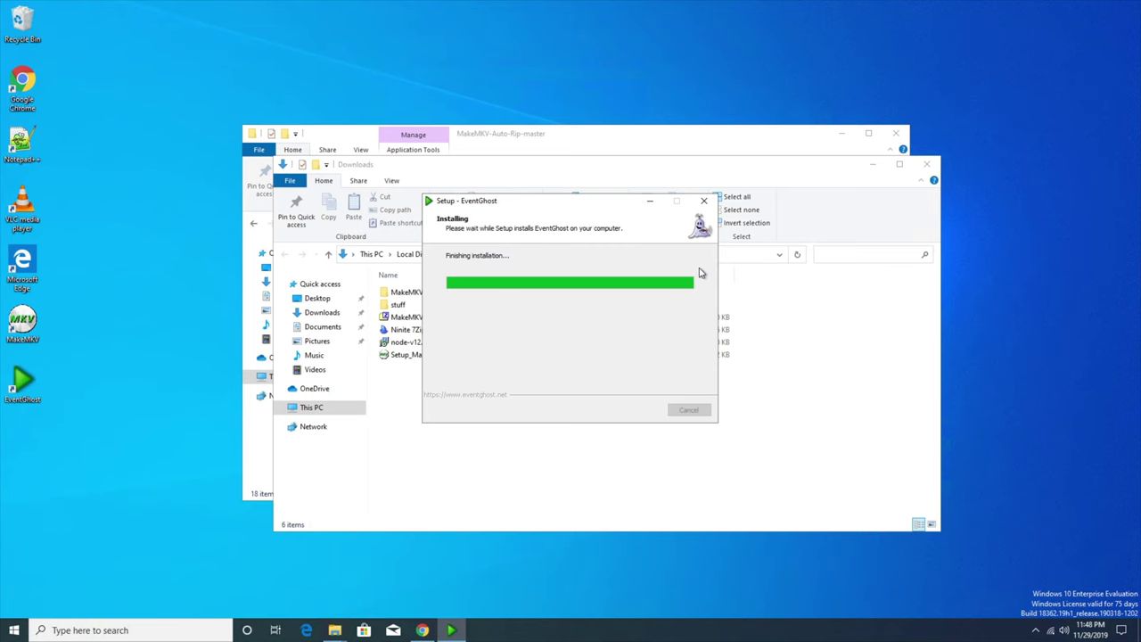
Finish setup, launch EventGhost, and center and enlarge its window.
click(648, 414)
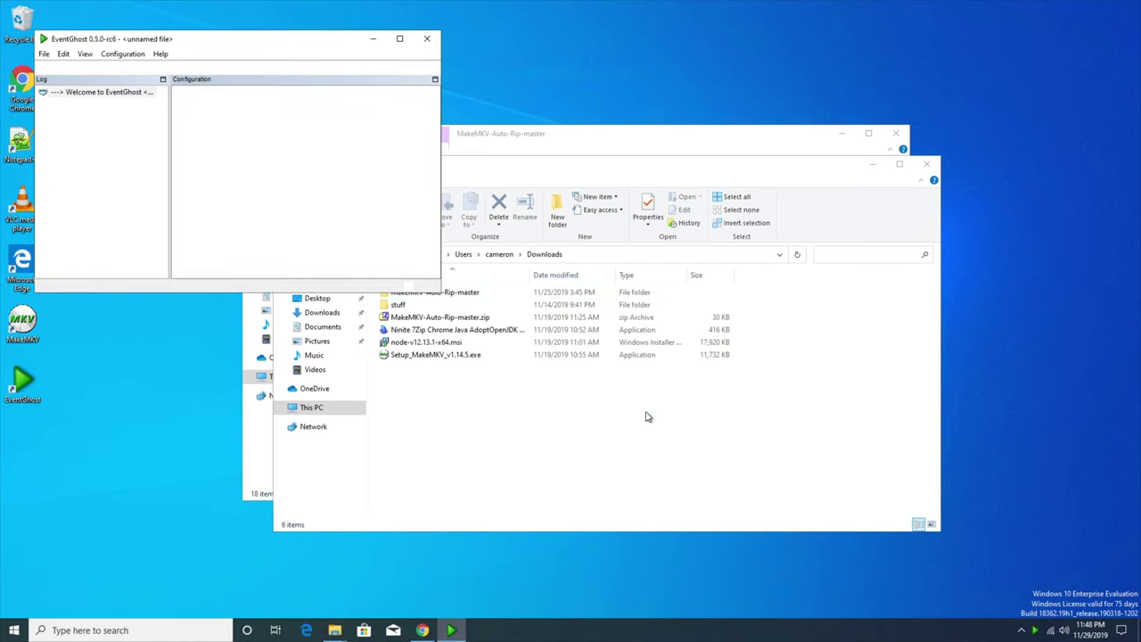
mouse_move(229, 44)
mouse_down()
mouse_move(508, 90)
mouse_move(488, 81)
mouse_up()
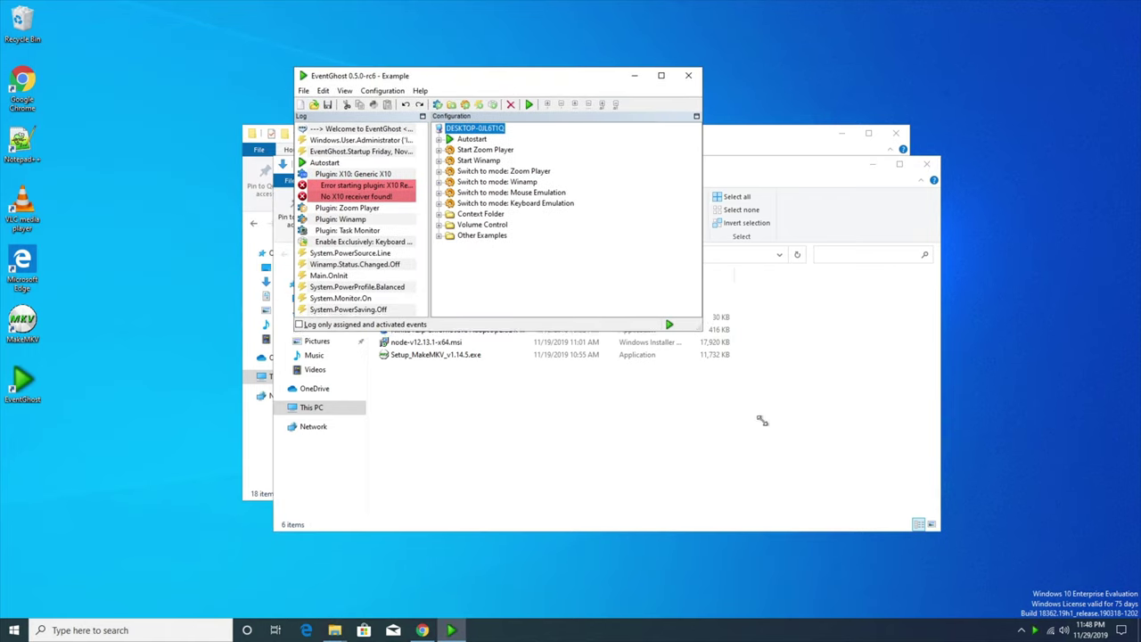
drag(783, 447, 848, 526)
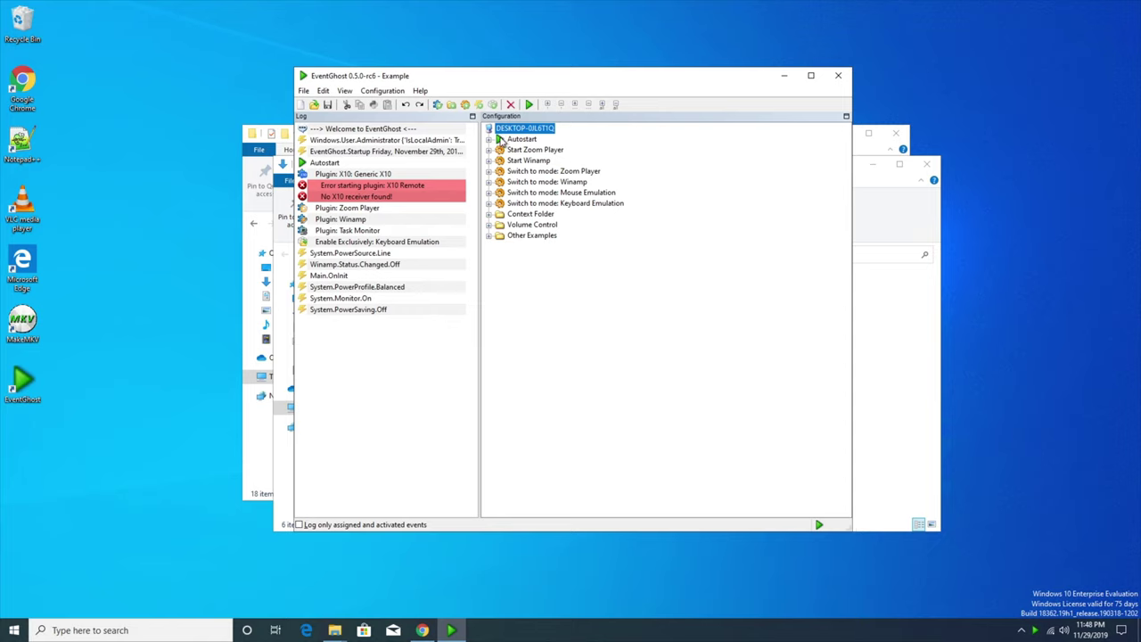
Expand Autostart and choose Disable Item on the X10 Generic, Zoom Player and Winamp plugins.
click(488, 140)
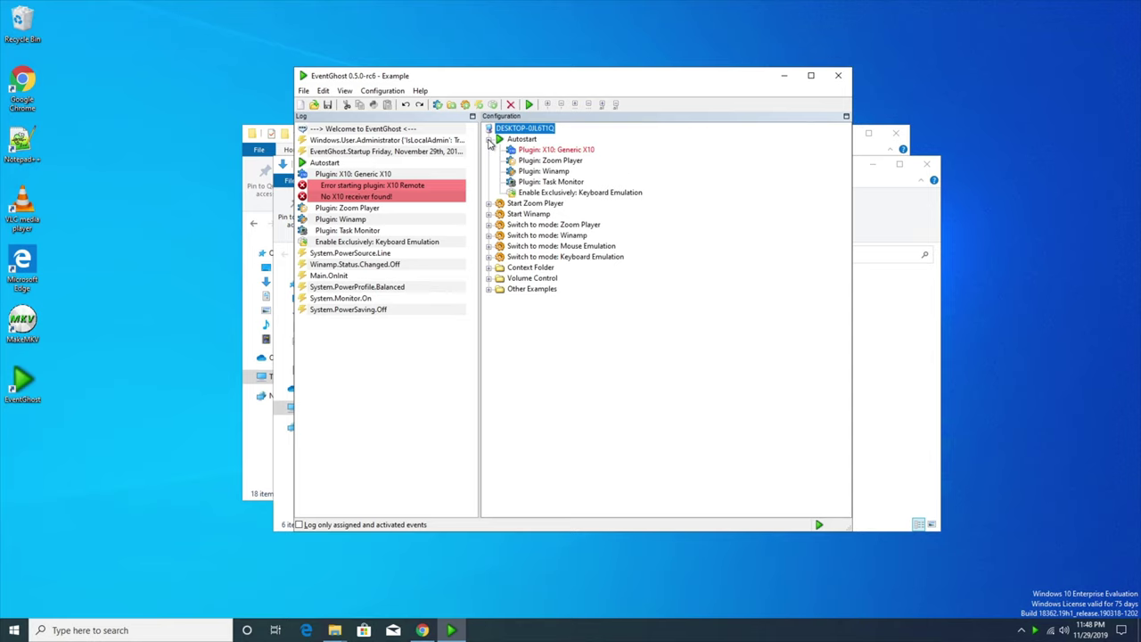
click(532, 151)
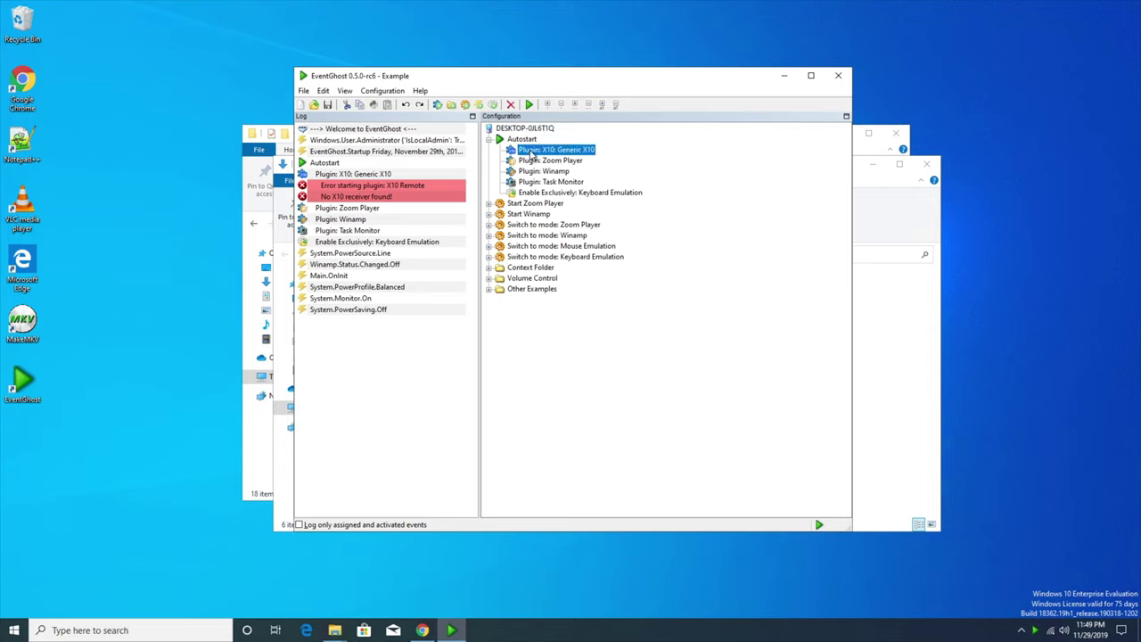
right_click(532, 151)
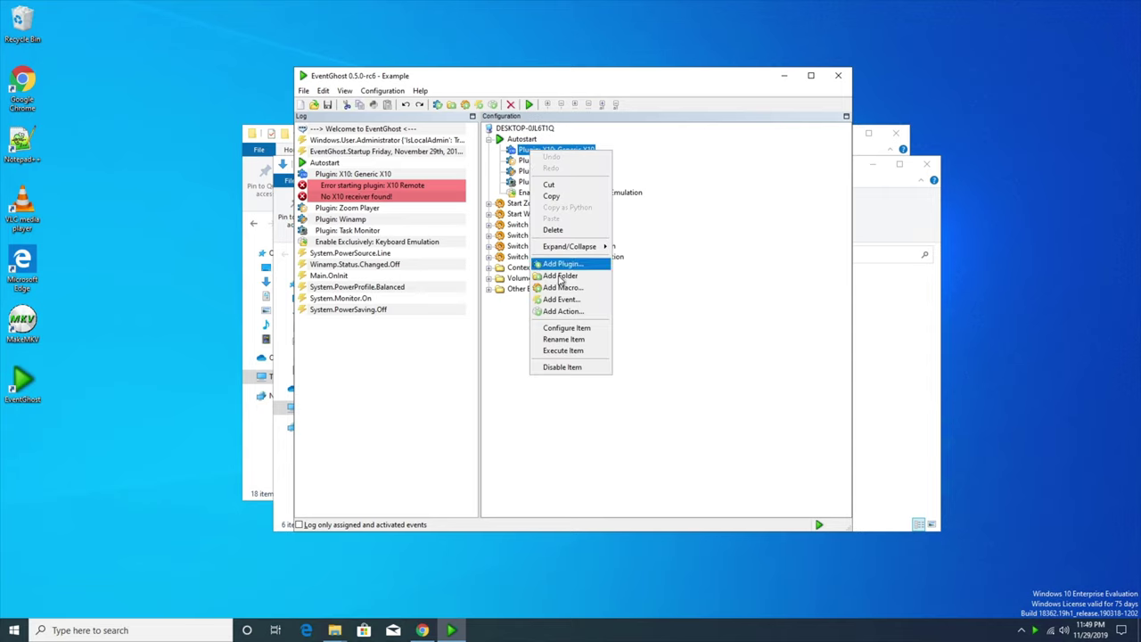
click(561, 367)
right_click(549, 162)
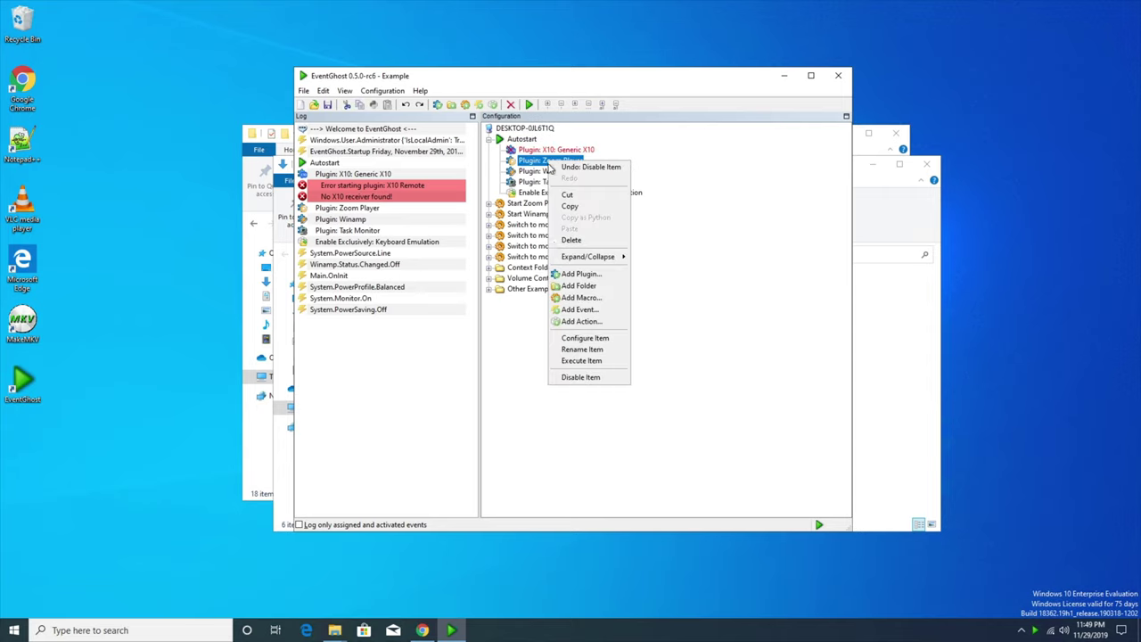
click(564, 377)
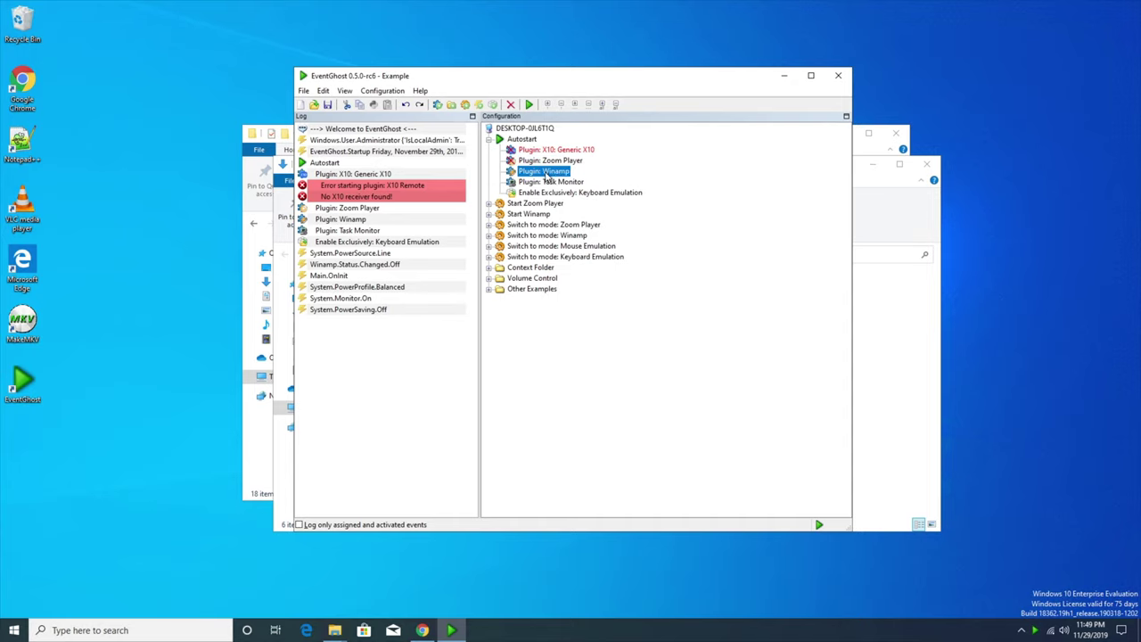
right_click(545, 174)
click(575, 389)
click(543, 196)
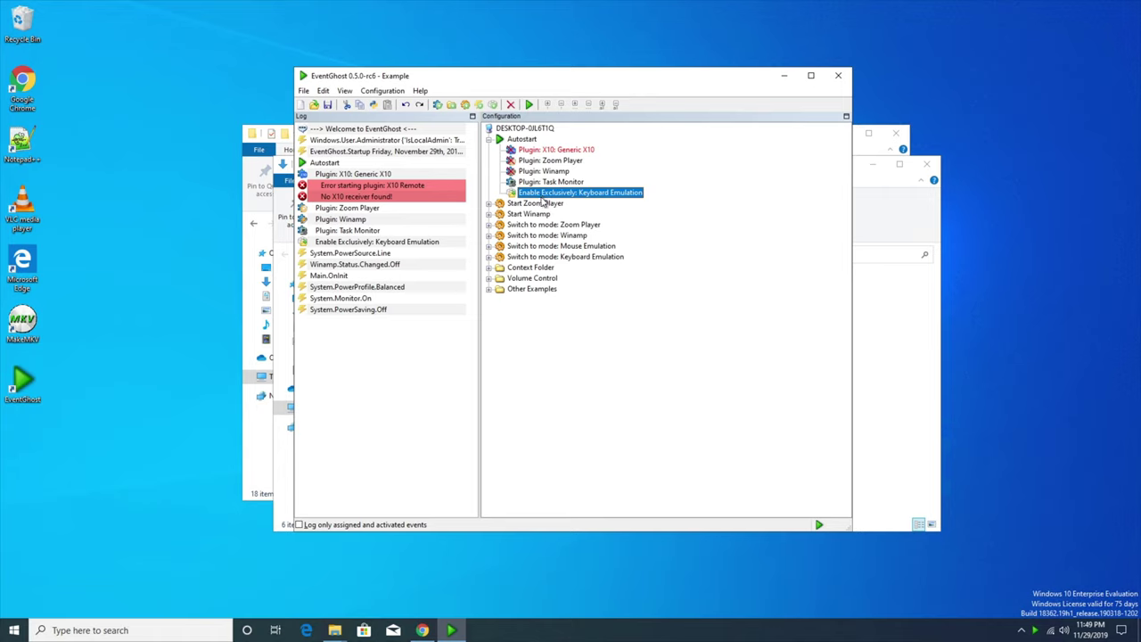
right_click(525, 141)
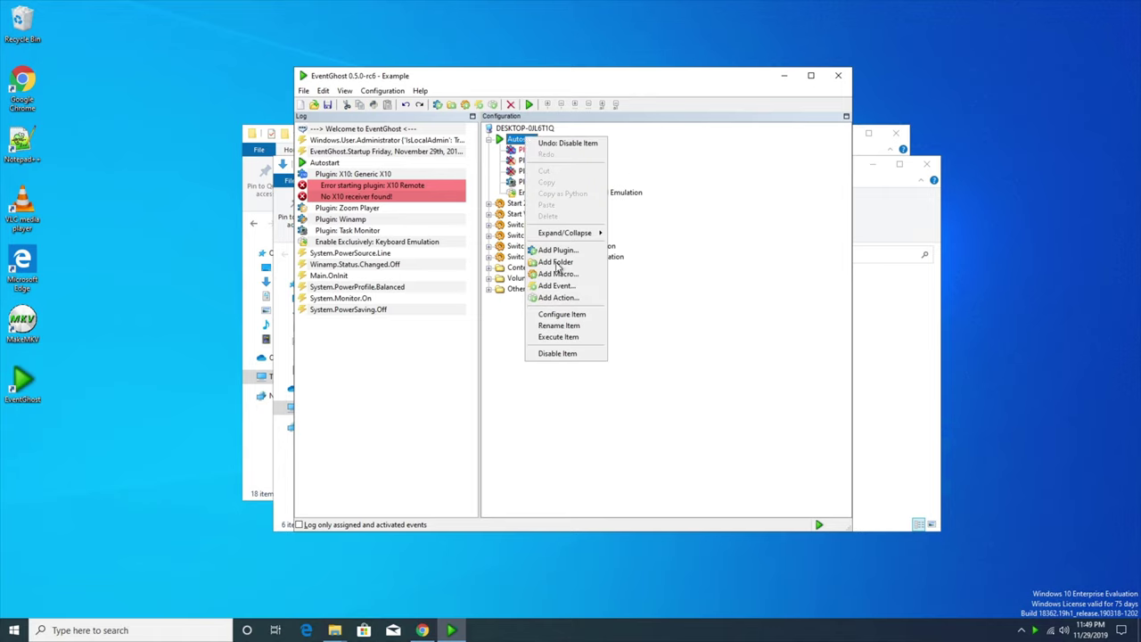
Add the Keyboard plugin under Input Devices to Autostart.
click(570, 254)
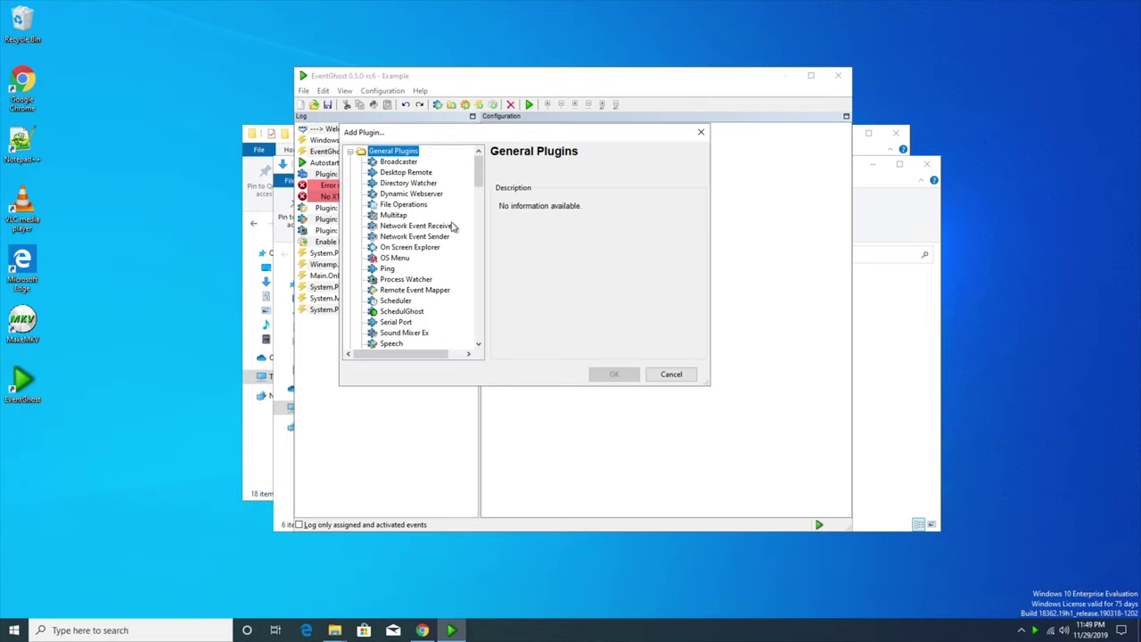
scroll(437, 240, down, 2)
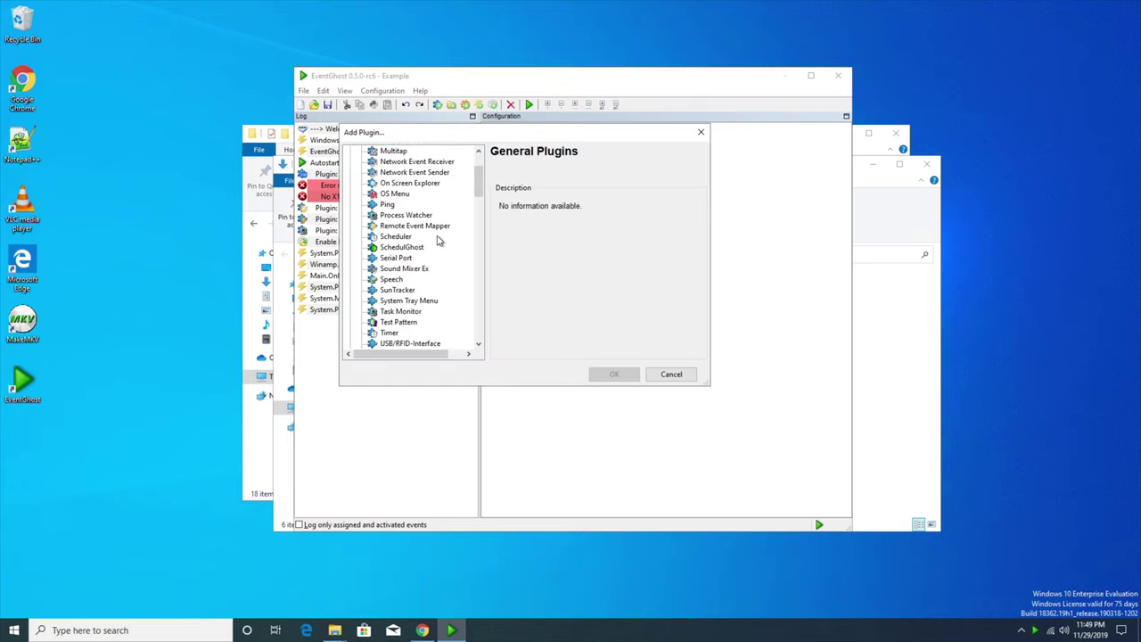
scroll(438, 240, down, 1)
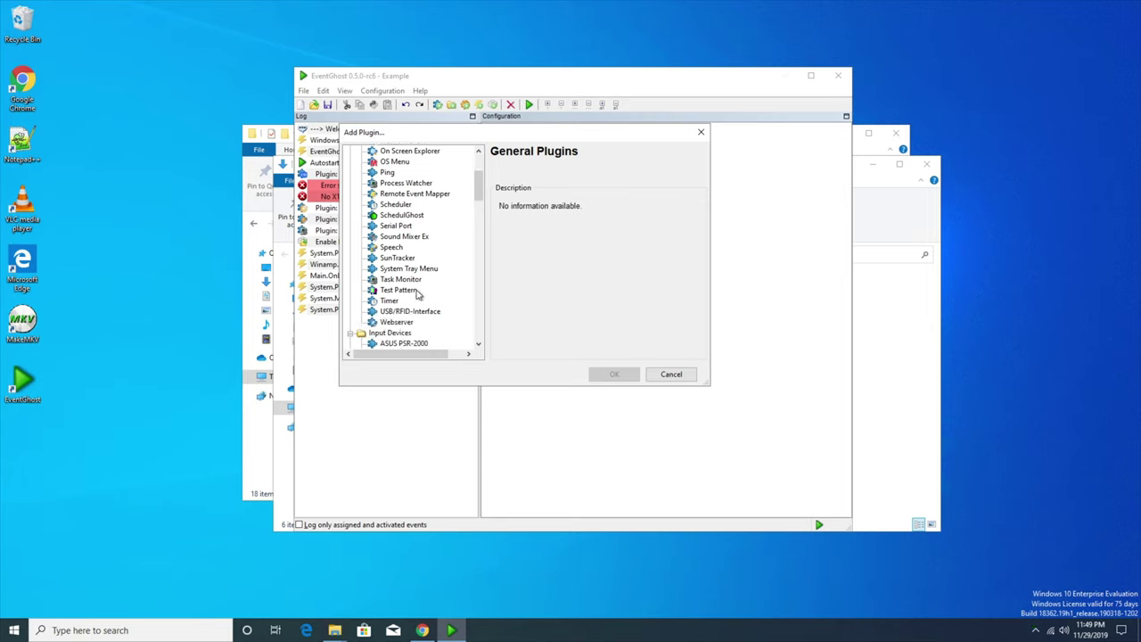
scroll(418, 294, down, 6)
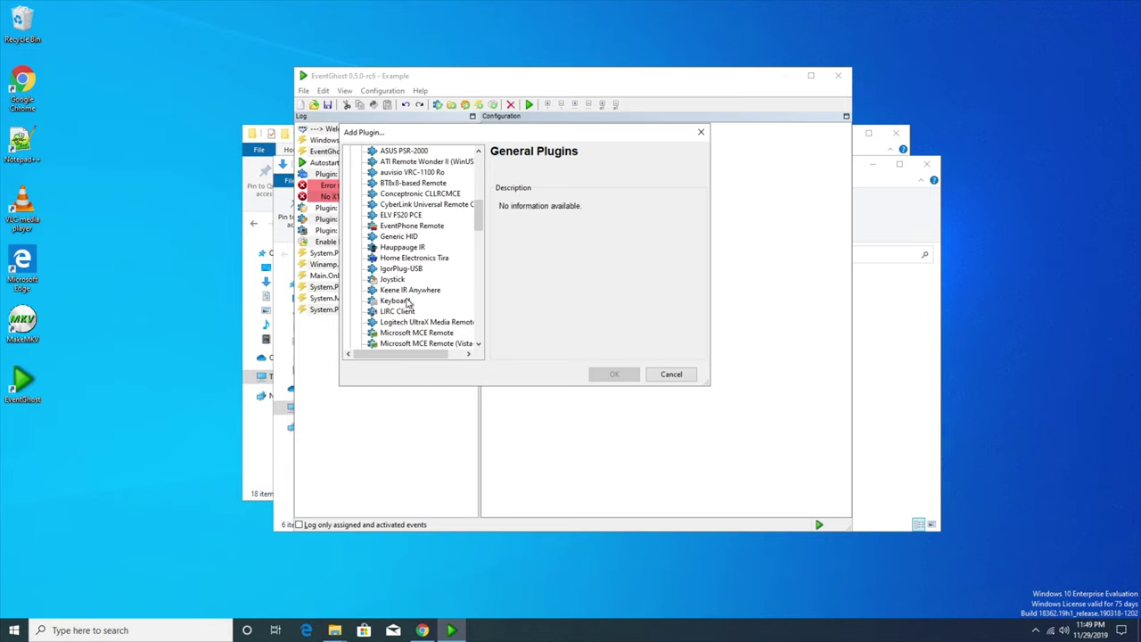
click(408, 291)
click(399, 301)
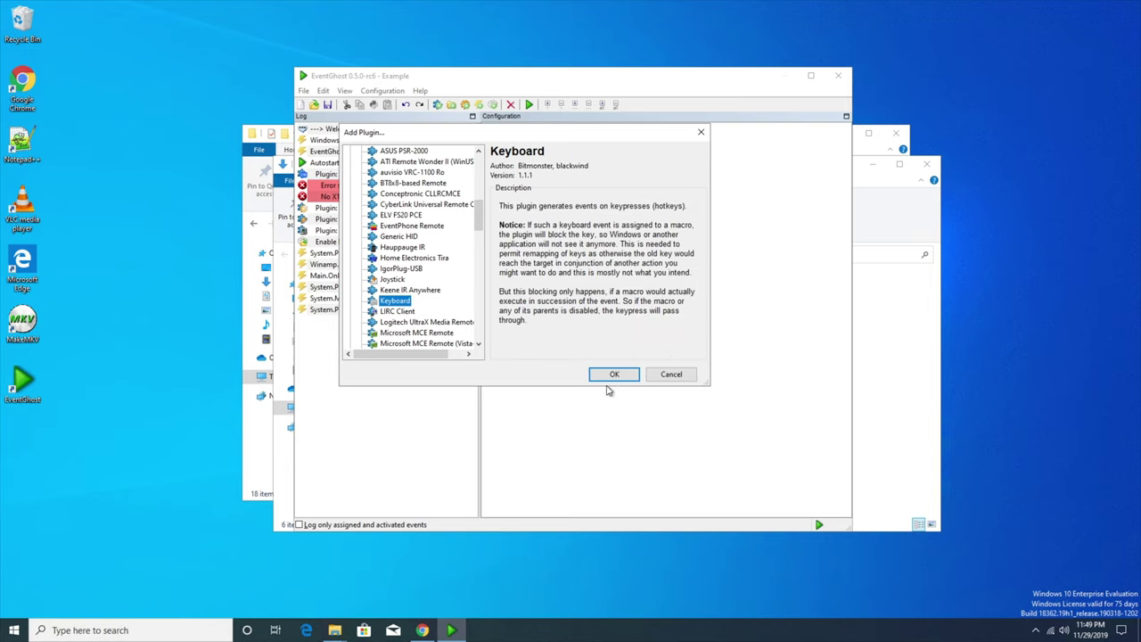
click(614, 376)
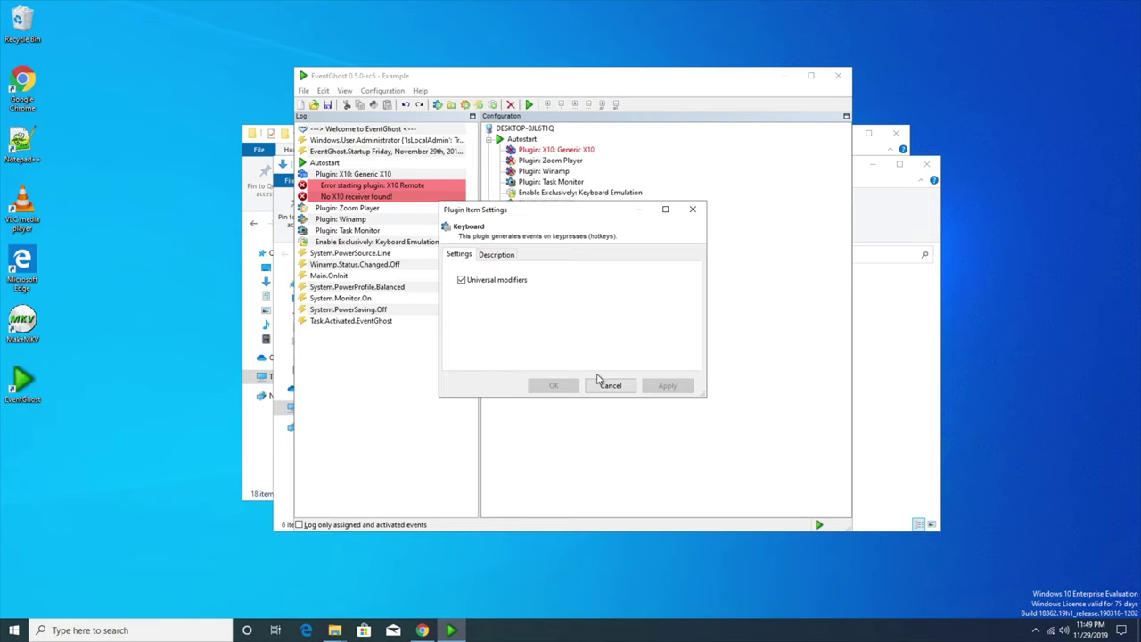
click(496, 256)
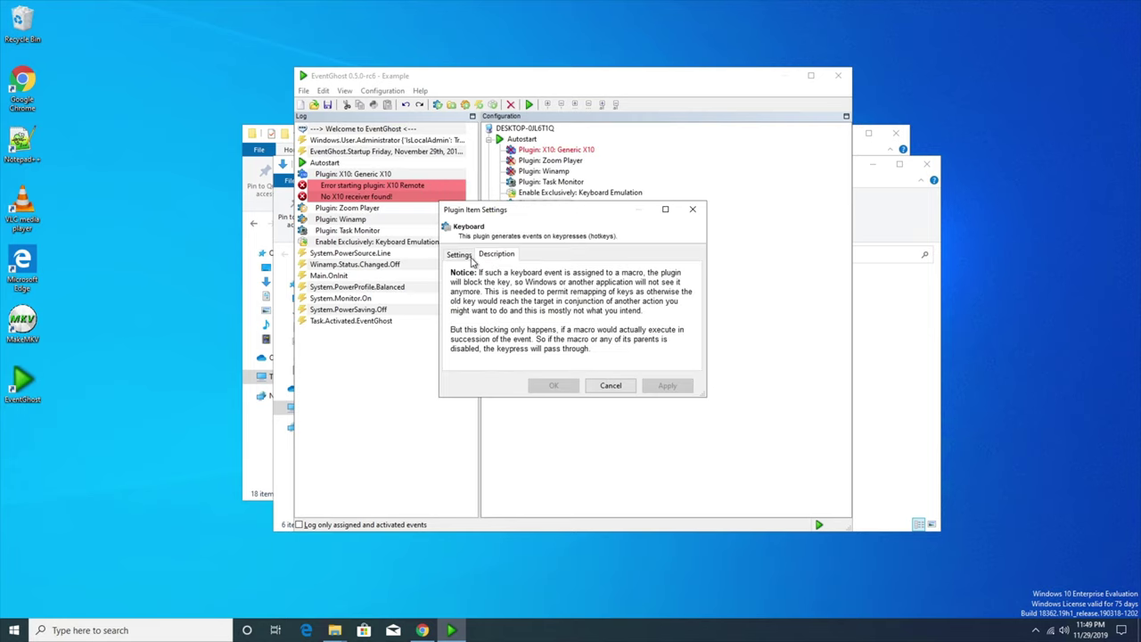
click(458, 255)
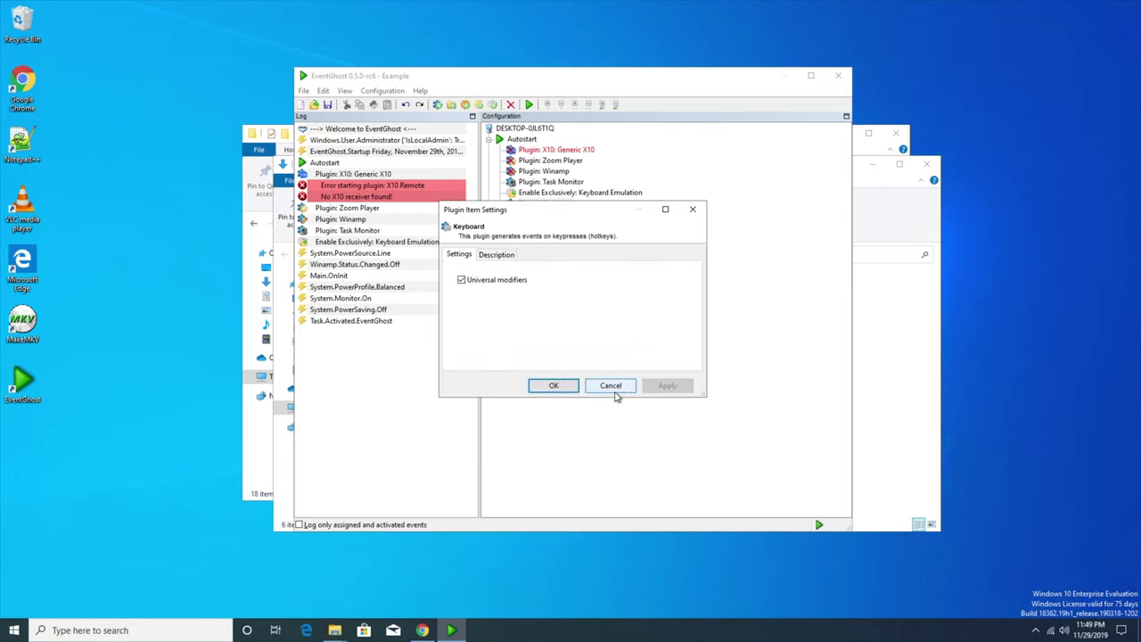
click(552, 385)
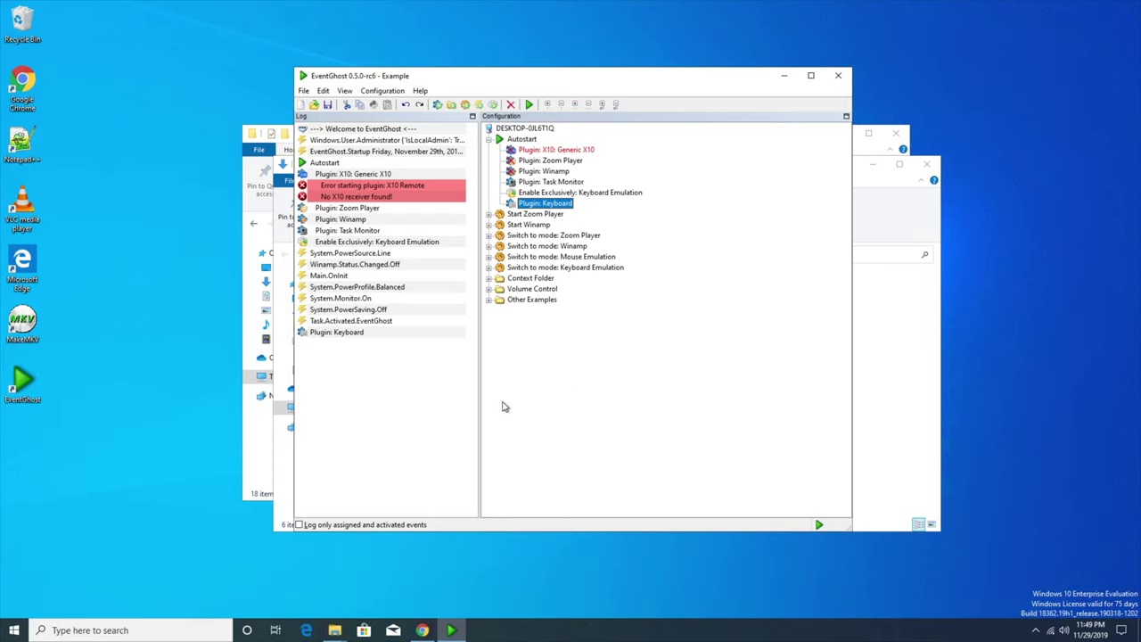
Press Escape, letters and key combinations to confirm Keyboard events appear in the log.
key(Escape)
key(2)
key(1+2)
key(e)
key(q)
key(a)
key(a+s)
key(a+f+s)
key(w)
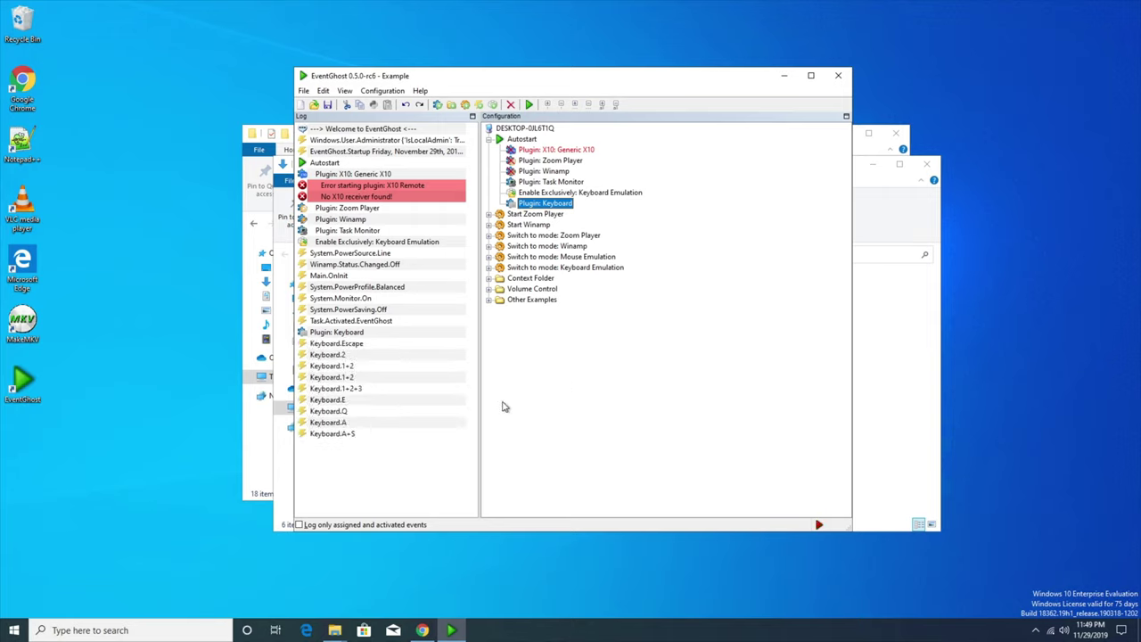
key(e+w)
key(space+e+w)
key(s)
key(d+s)
key(d+f)
key(Return)
click(608, 386)
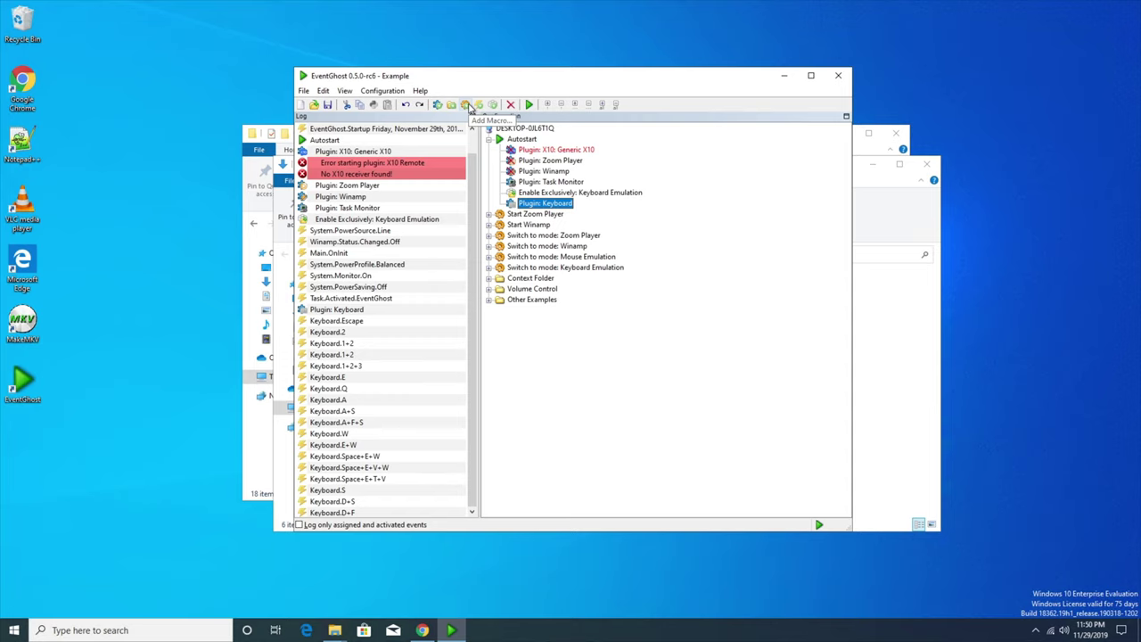
Add a new macro with the System > Run Application action.
click(468, 106)
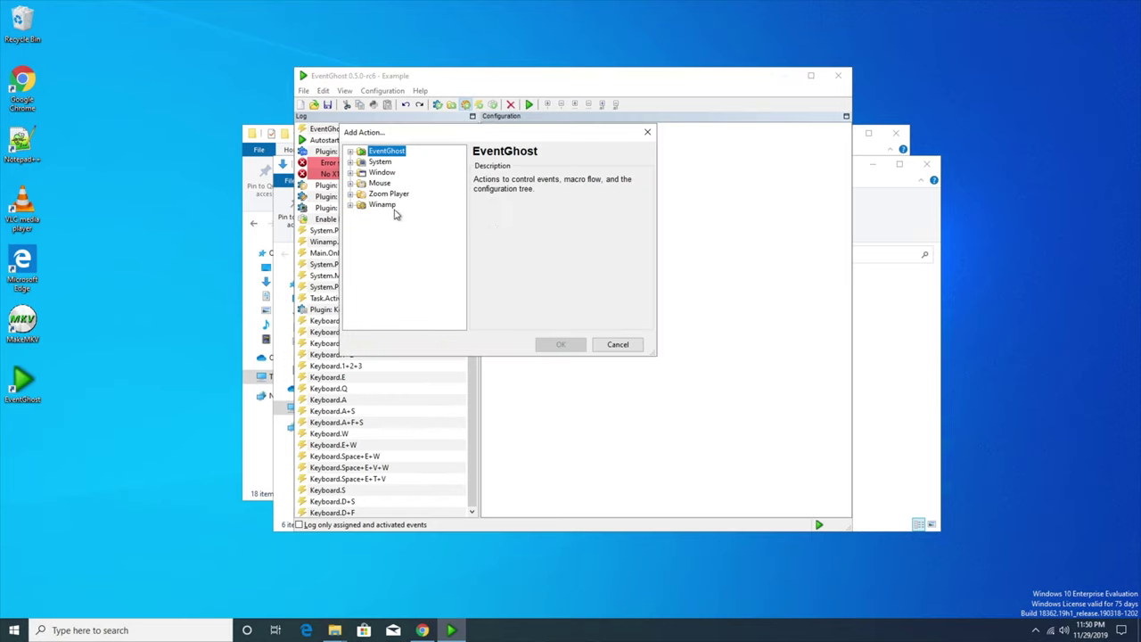
click(350, 162)
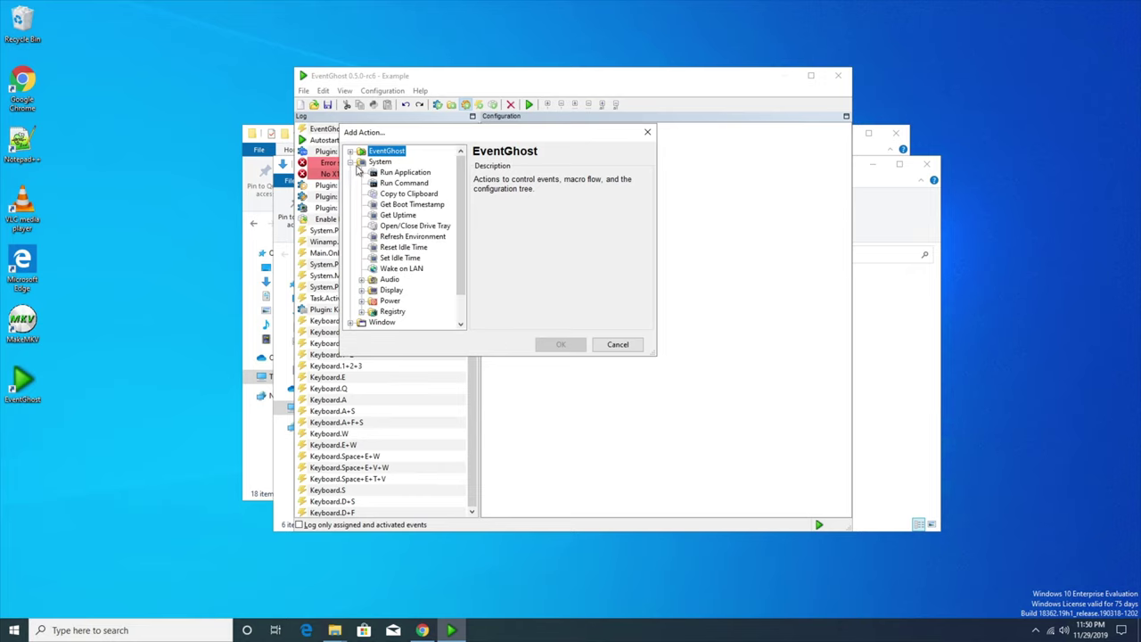
click(383, 175)
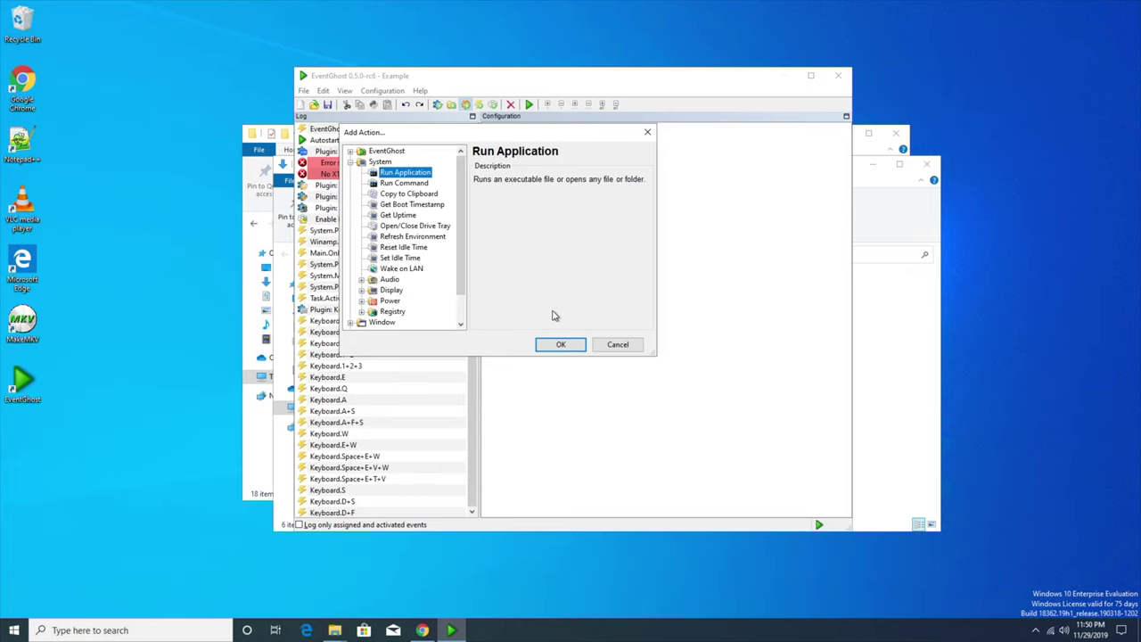
click(557, 346)
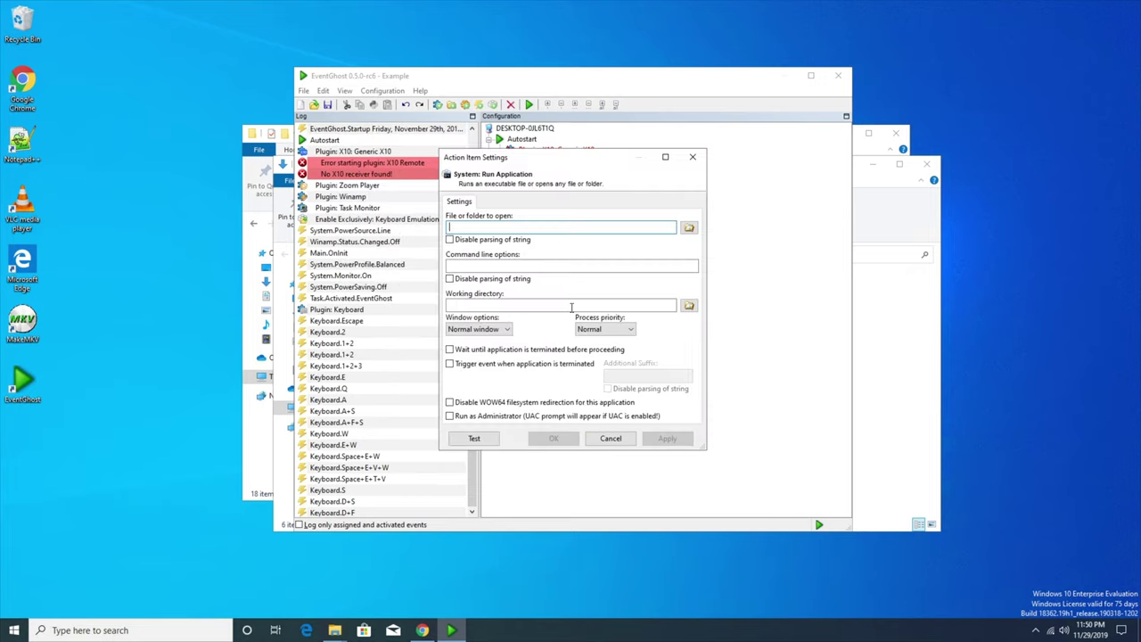
Point it to Downloads\MakeMKV-Auto-Rip-master\AutoRip.bat with the window set to Maximized.
click(691, 230)
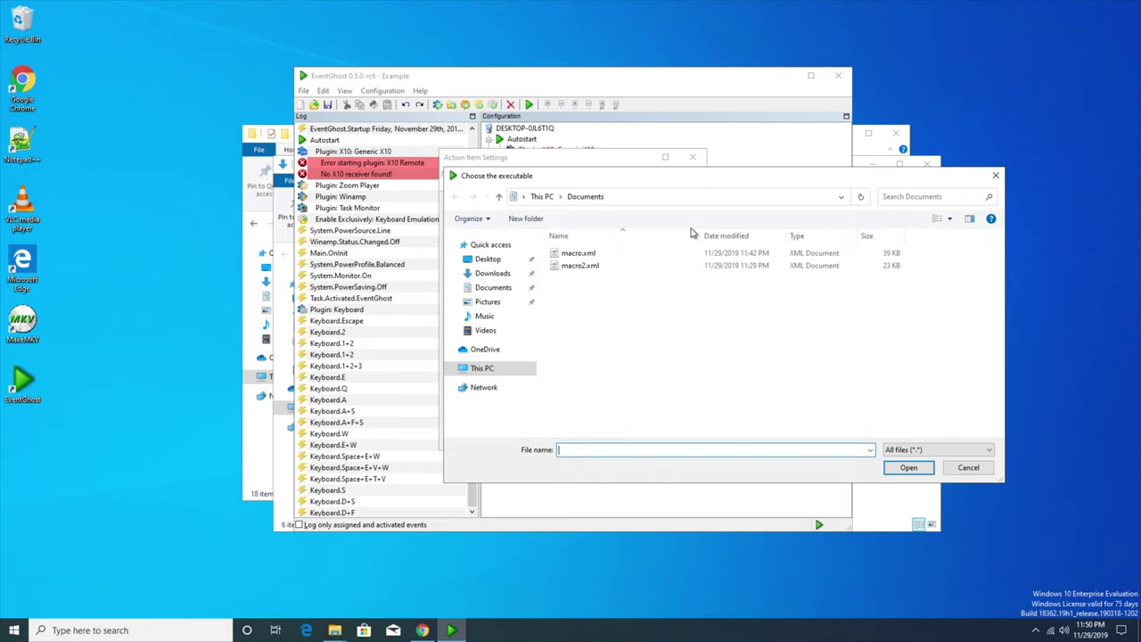
click(492, 273)
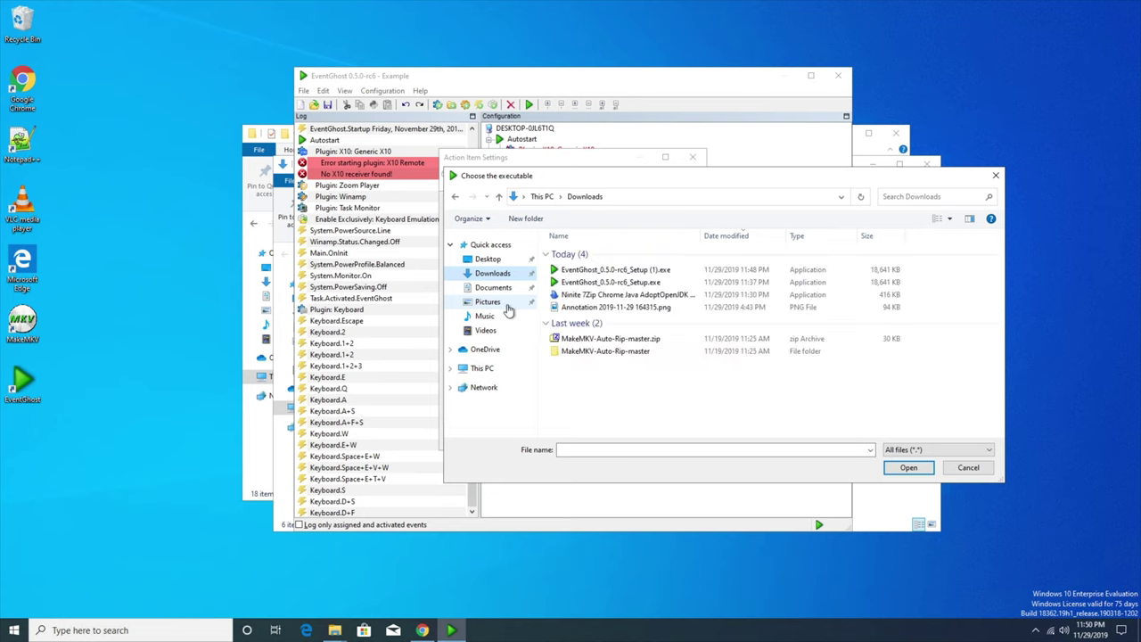
double_click(562, 353)
click(579, 328)
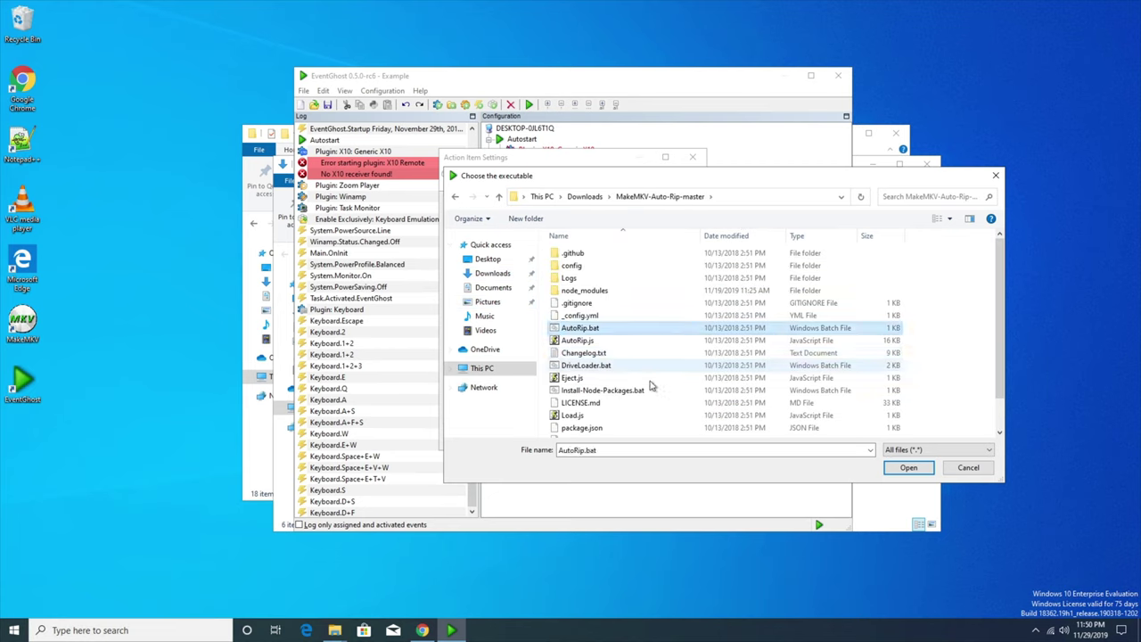
click(908, 469)
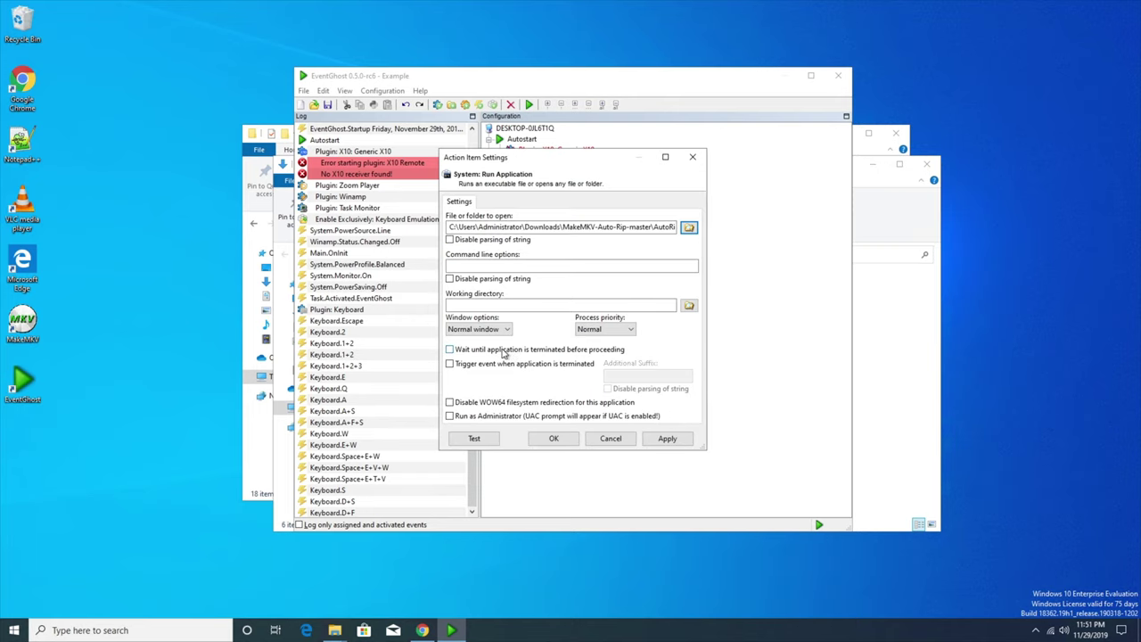
click(500, 329)
click(476, 360)
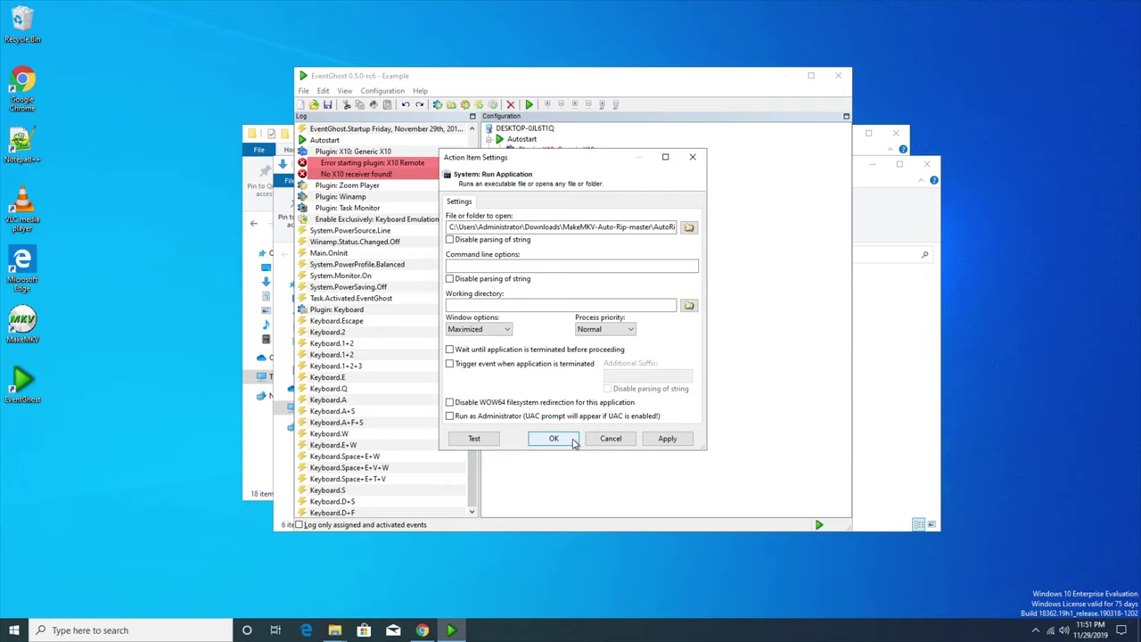
click(554, 439)
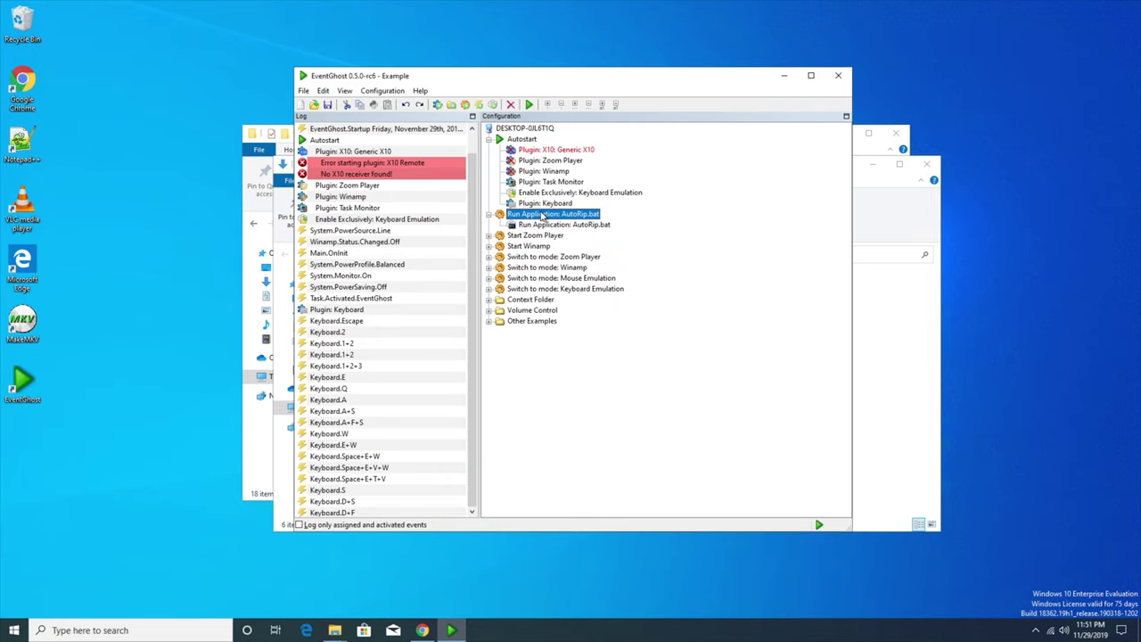
Add a Window > Bring to Front action to the Run Application: AutoRip.bat macro.
right_click(542, 217)
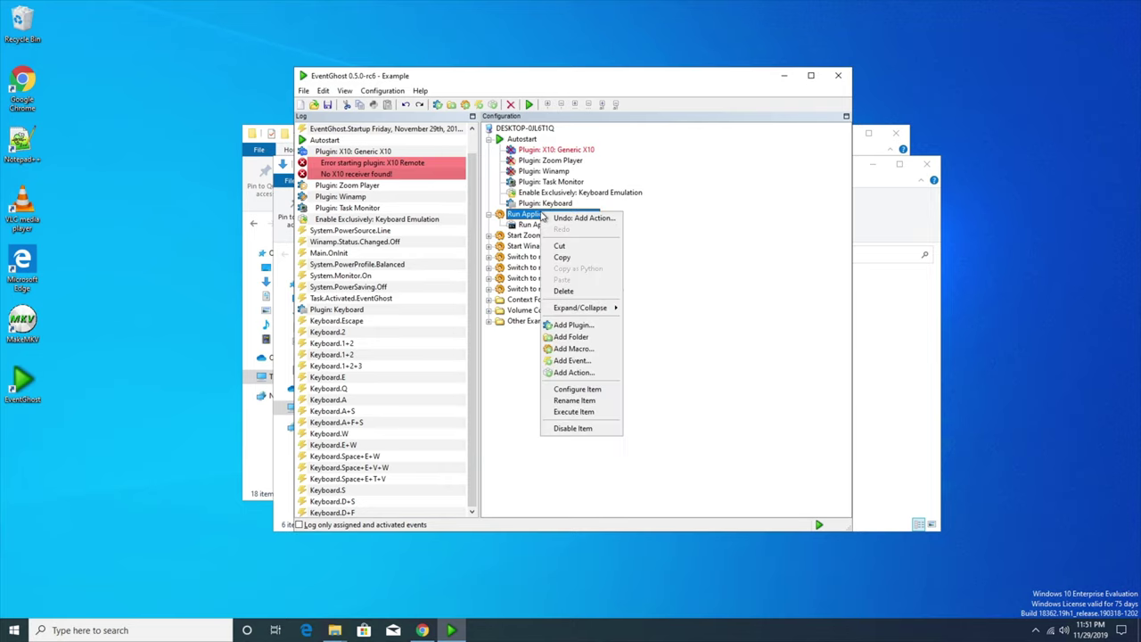
click(570, 372)
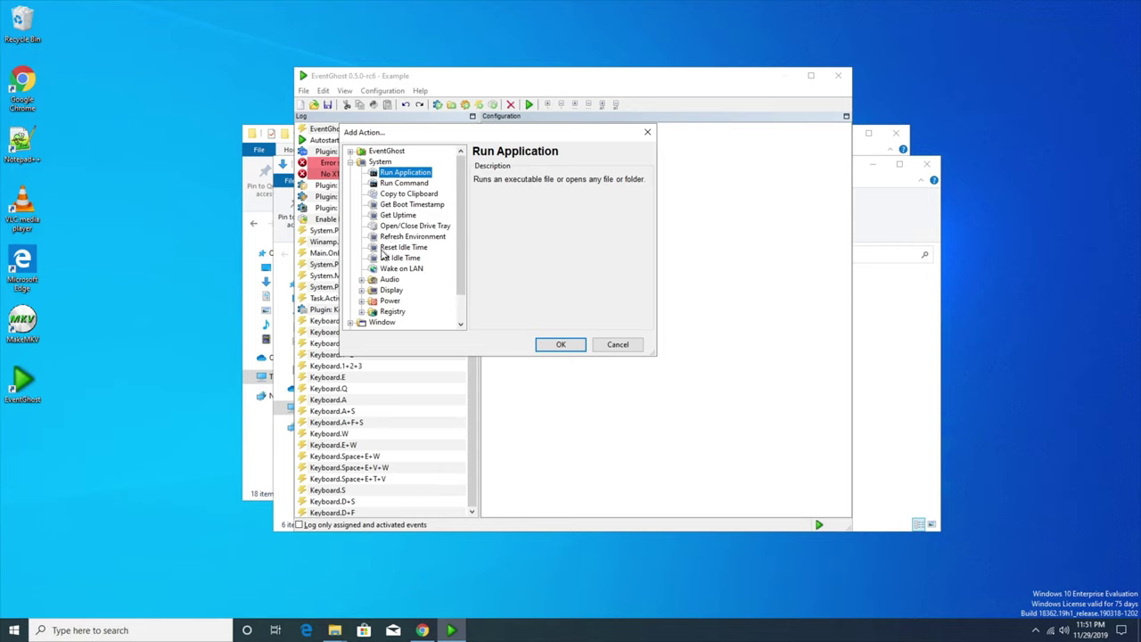
scroll(361, 297, down, 1)
click(360, 291)
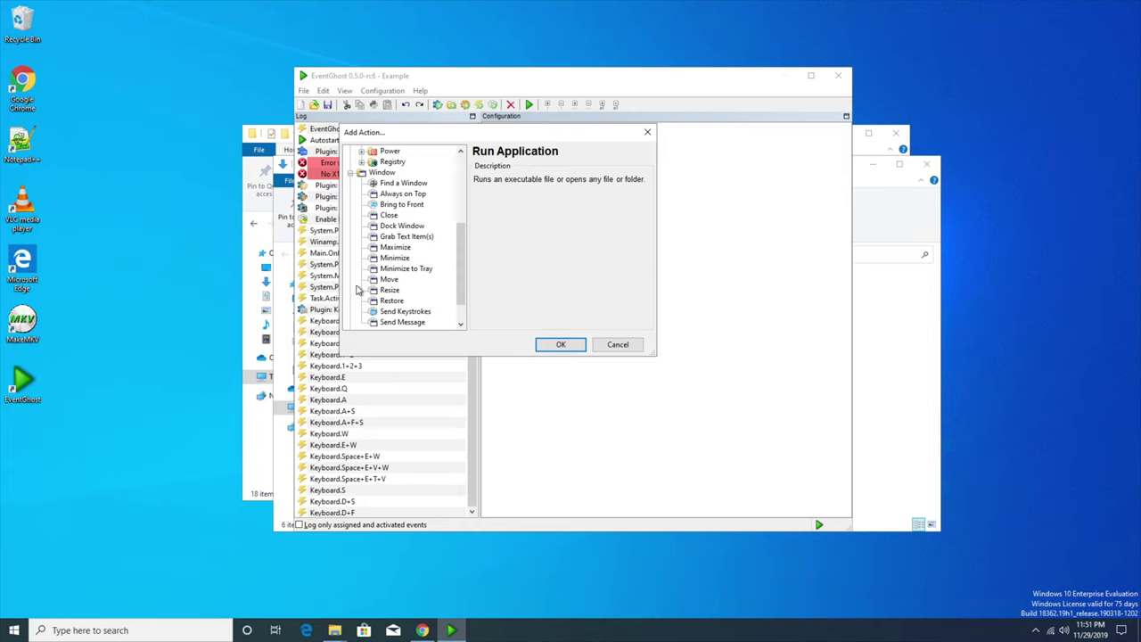
click(390, 206)
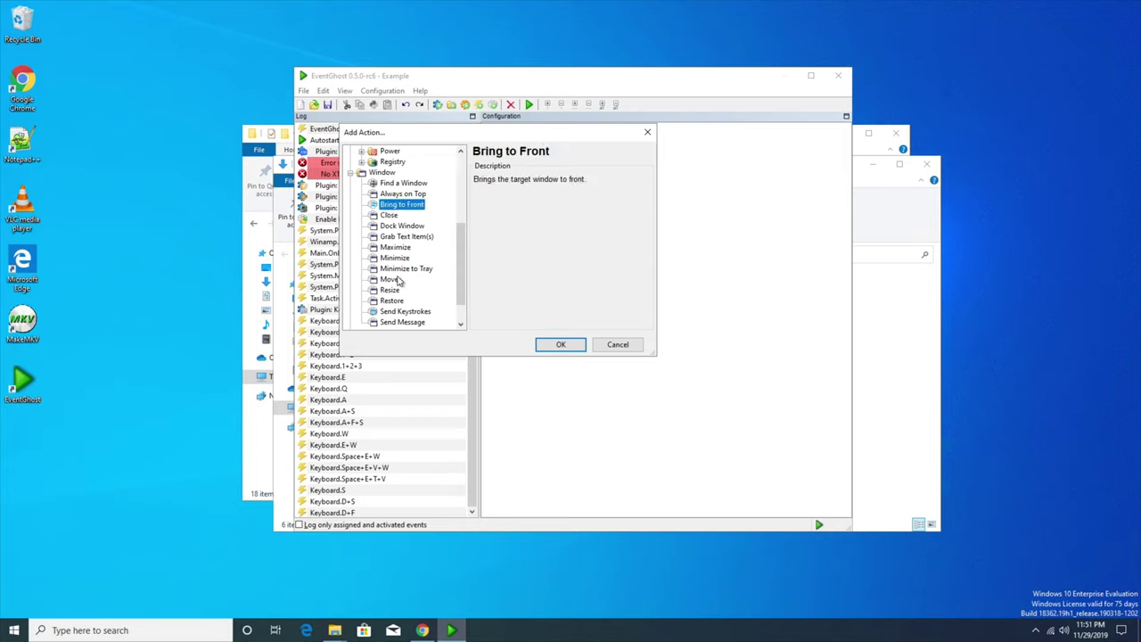
click(559, 347)
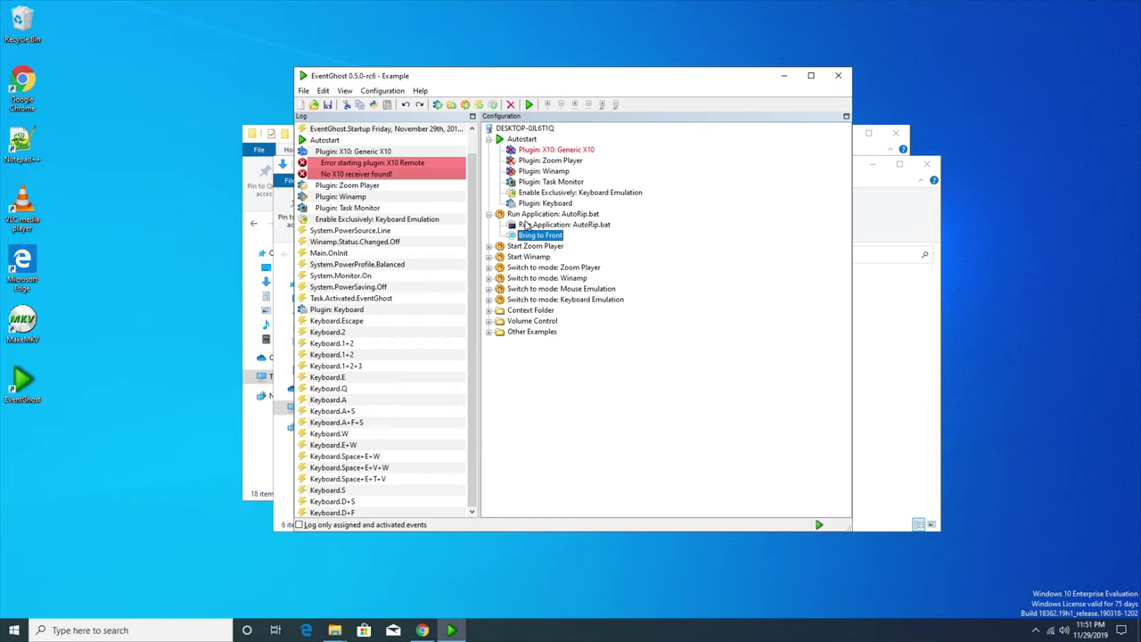
Append an EventGhost Wait action of 1.00 seconds after Bring to Front in the AutoRip.bat macro.
right_click(533, 216)
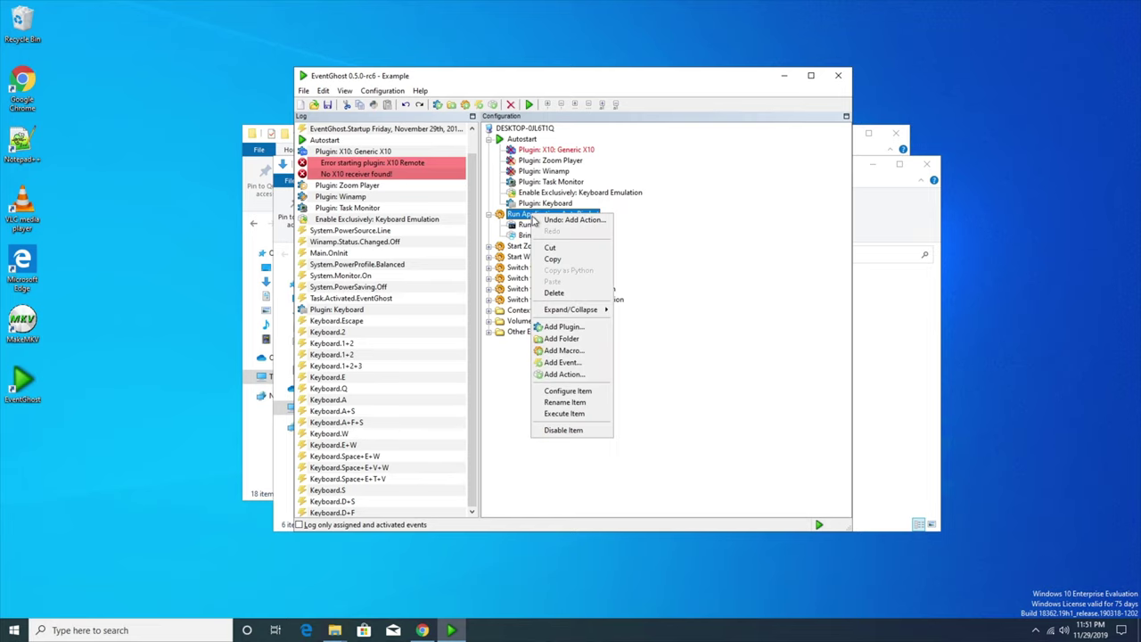
click(560, 374)
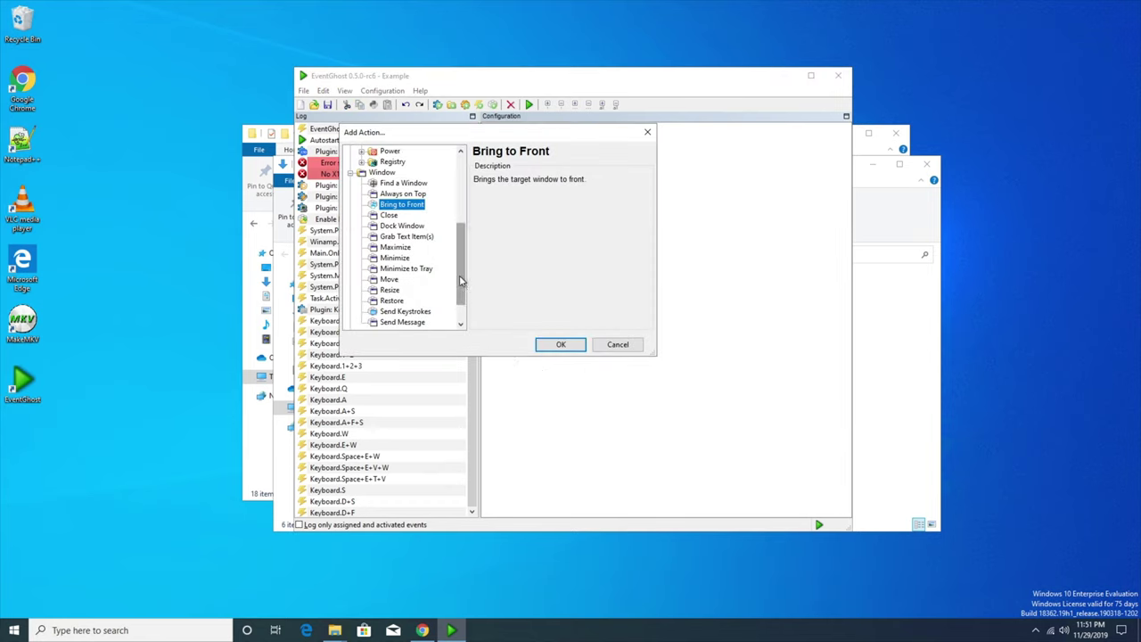
drag(459, 280, 477, 208)
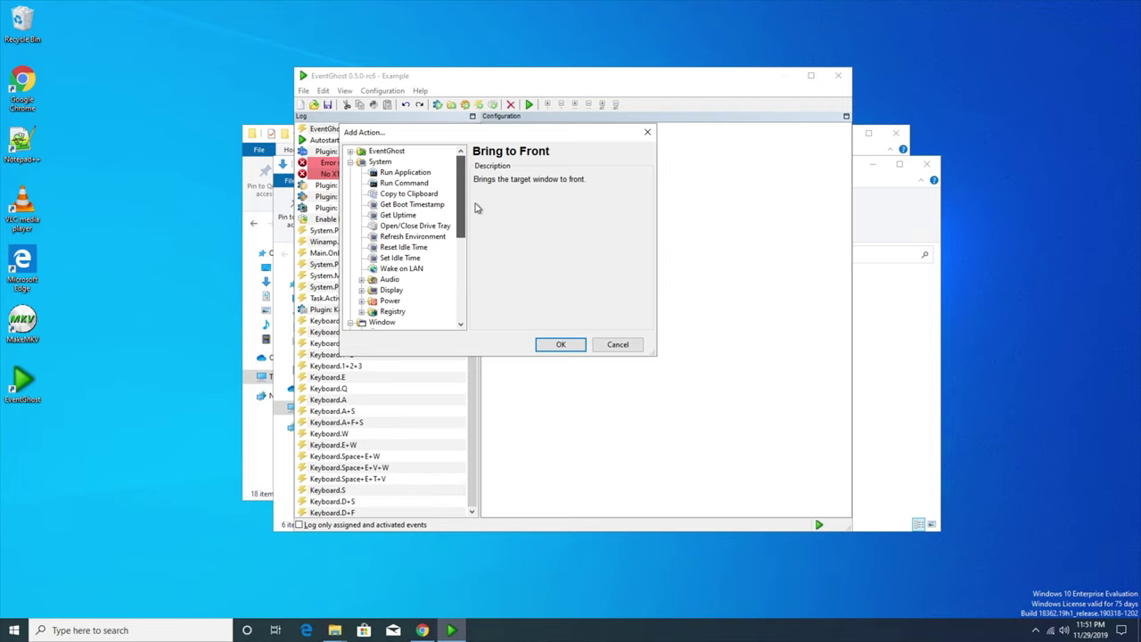
click(350, 151)
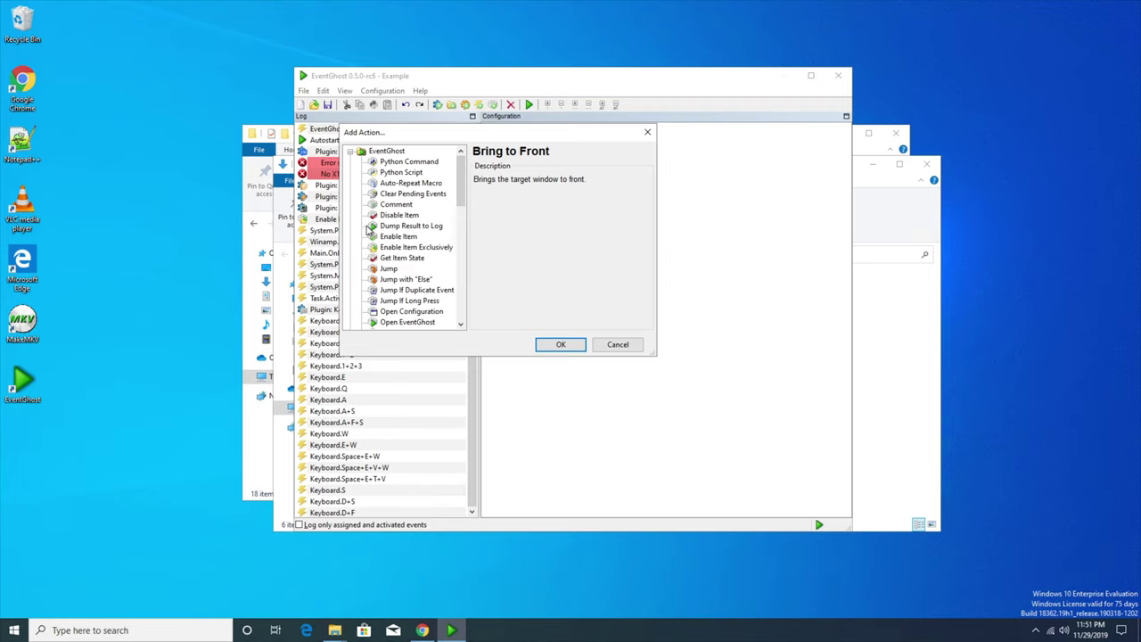
scroll(386, 266, down, 3)
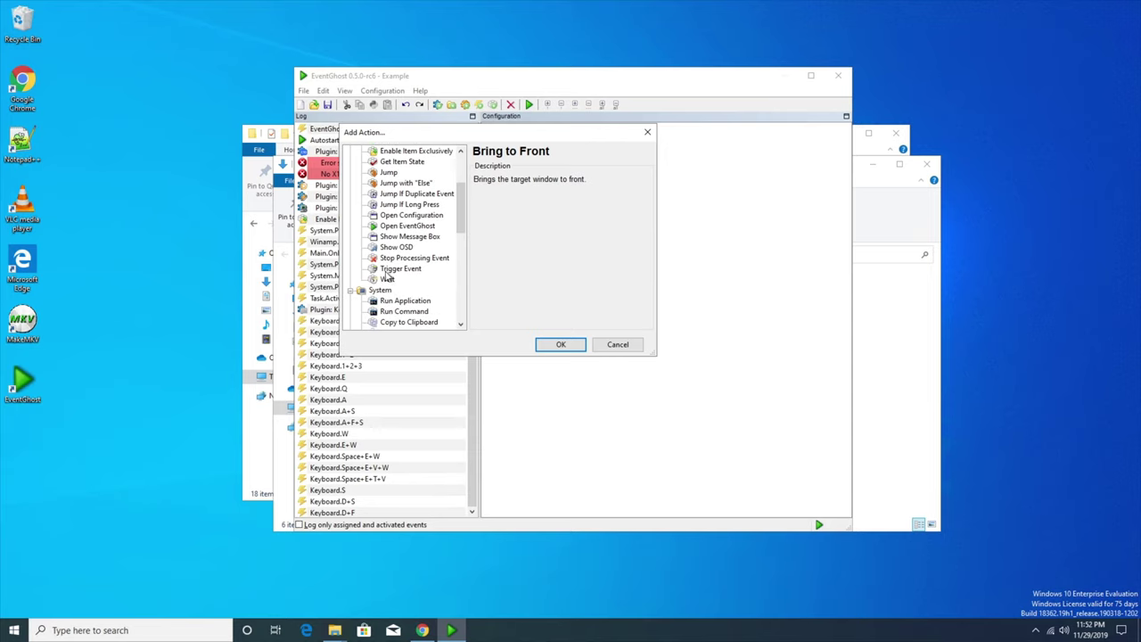
click(387, 279)
click(561, 345)
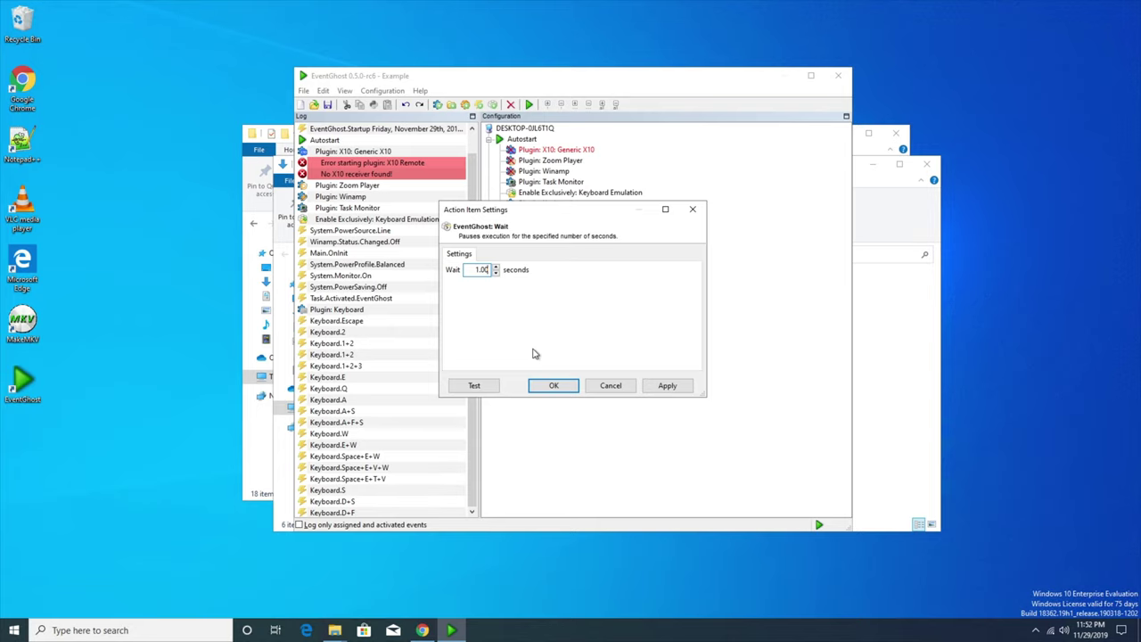
click(552, 385)
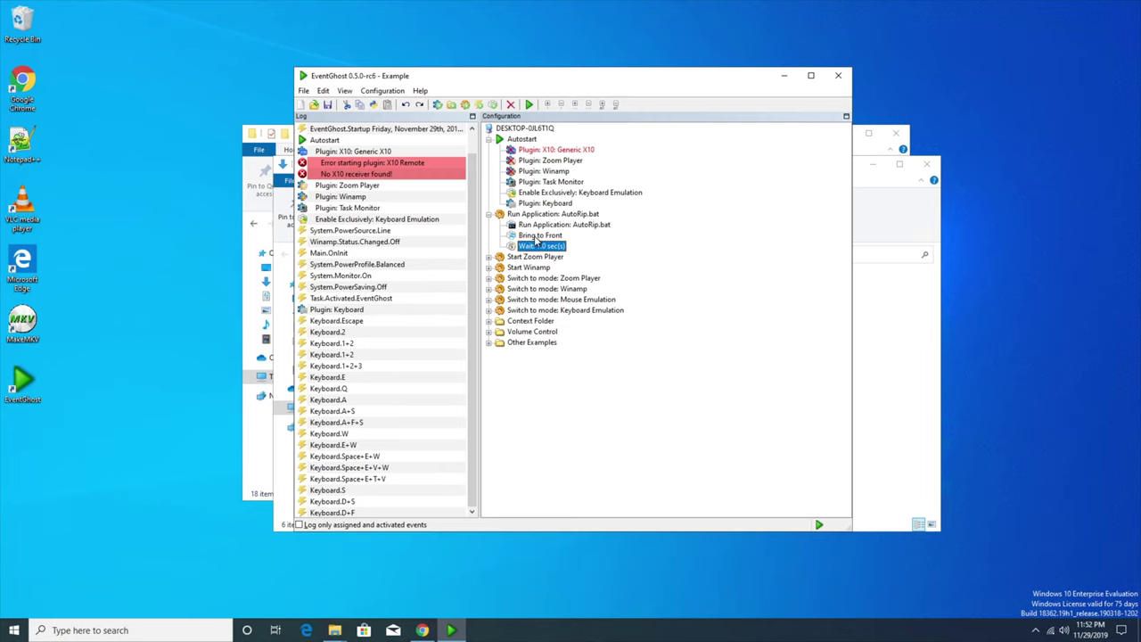
Add a Window > Send Keystrokes action after the Wait that sends {2}{Return}.
right_click(537, 247)
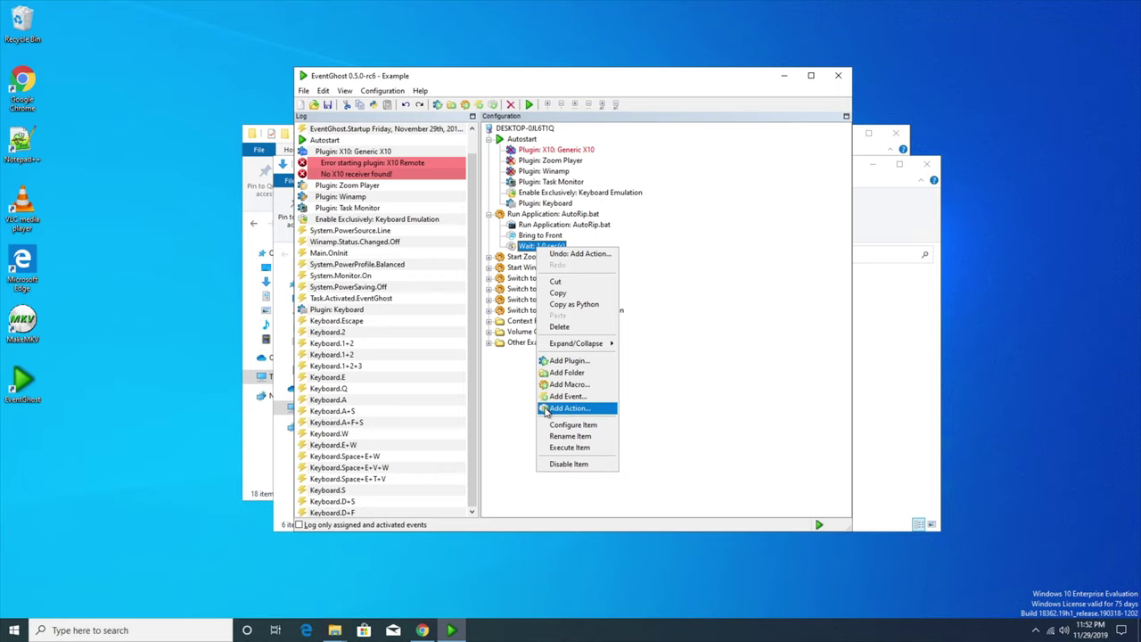
click(545, 410)
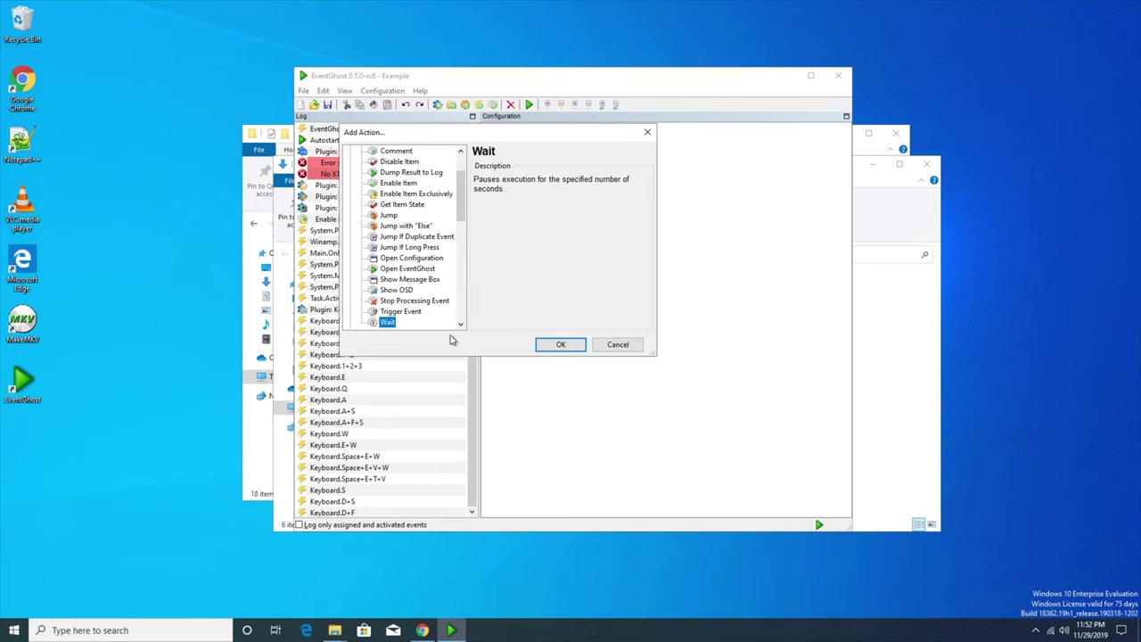
scroll(460, 207, up, 2)
click(350, 150)
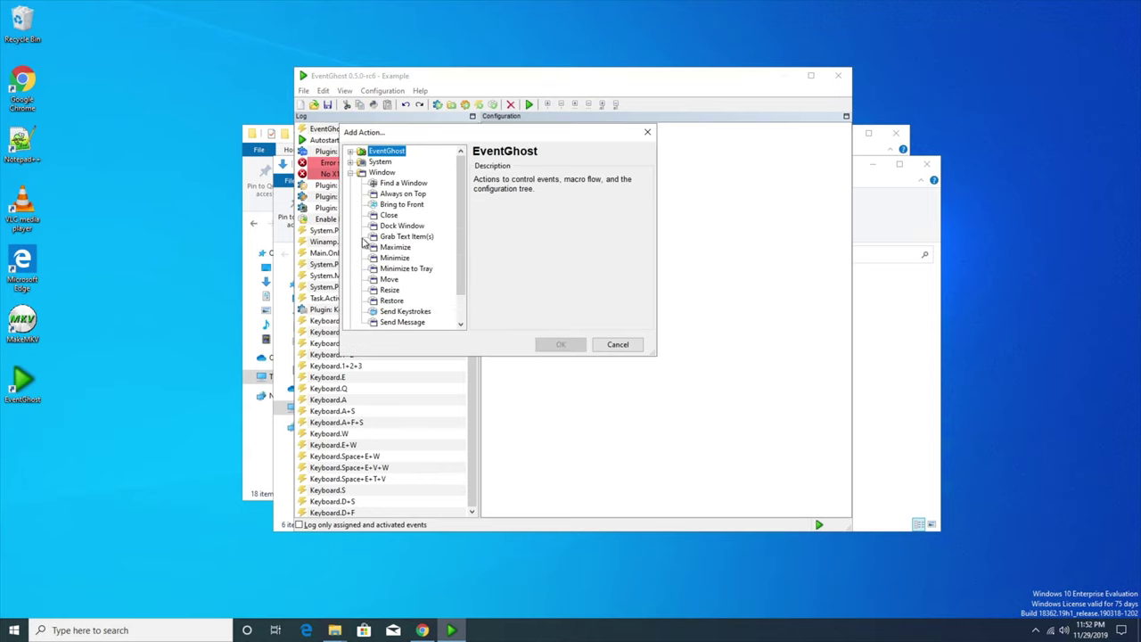
click(394, 312)
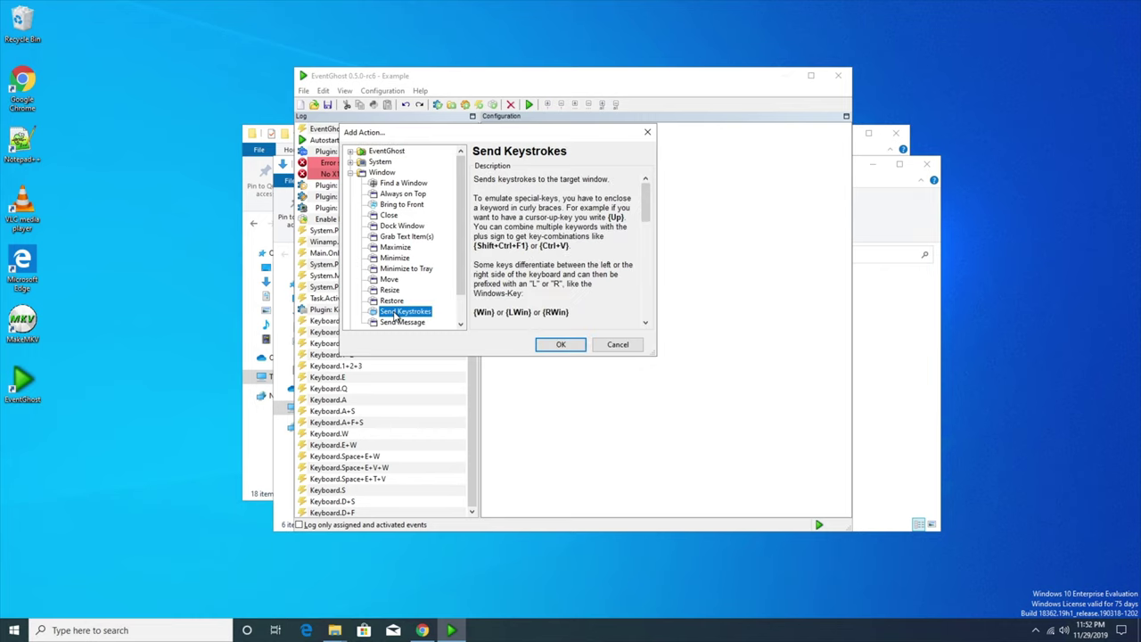
click(560, 346)
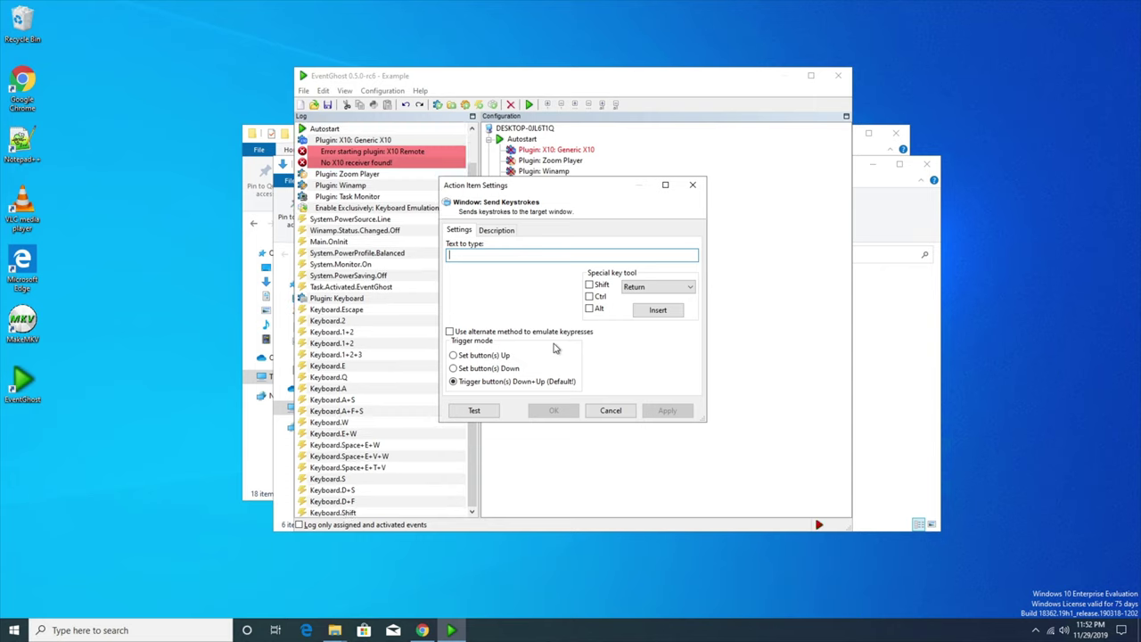
text({)
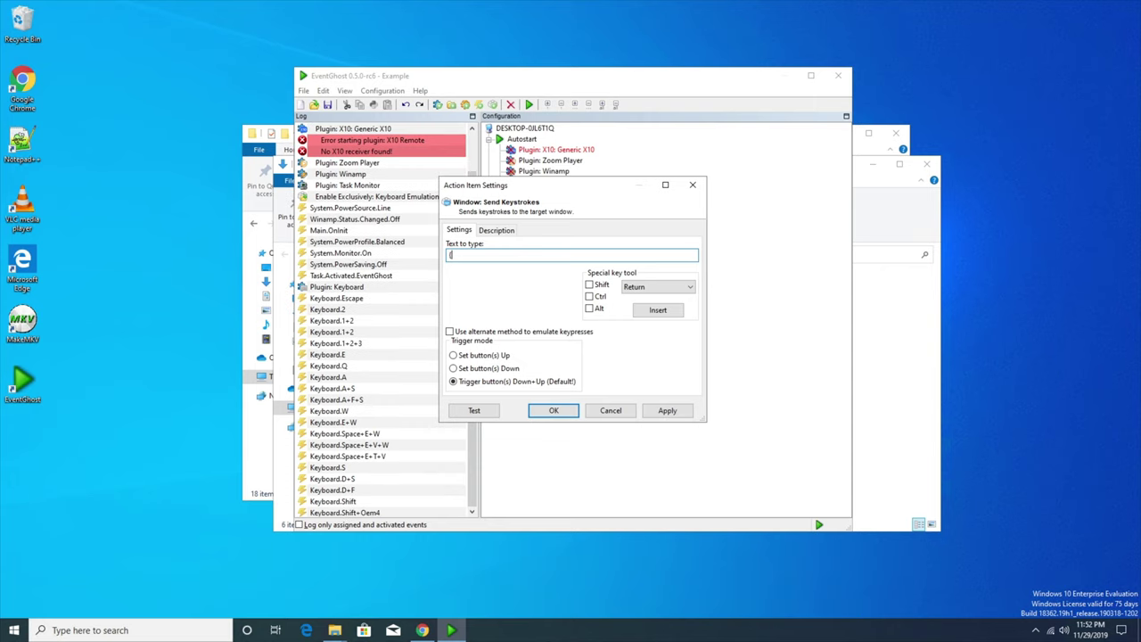
text(2)
text({)
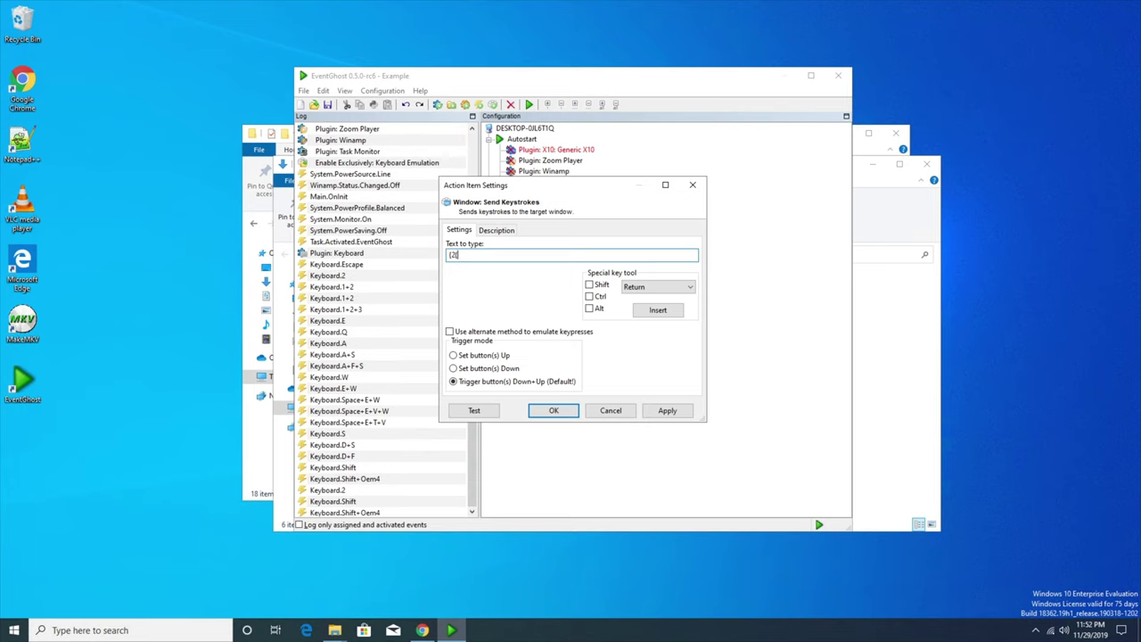
key(BackSpace)
text(})
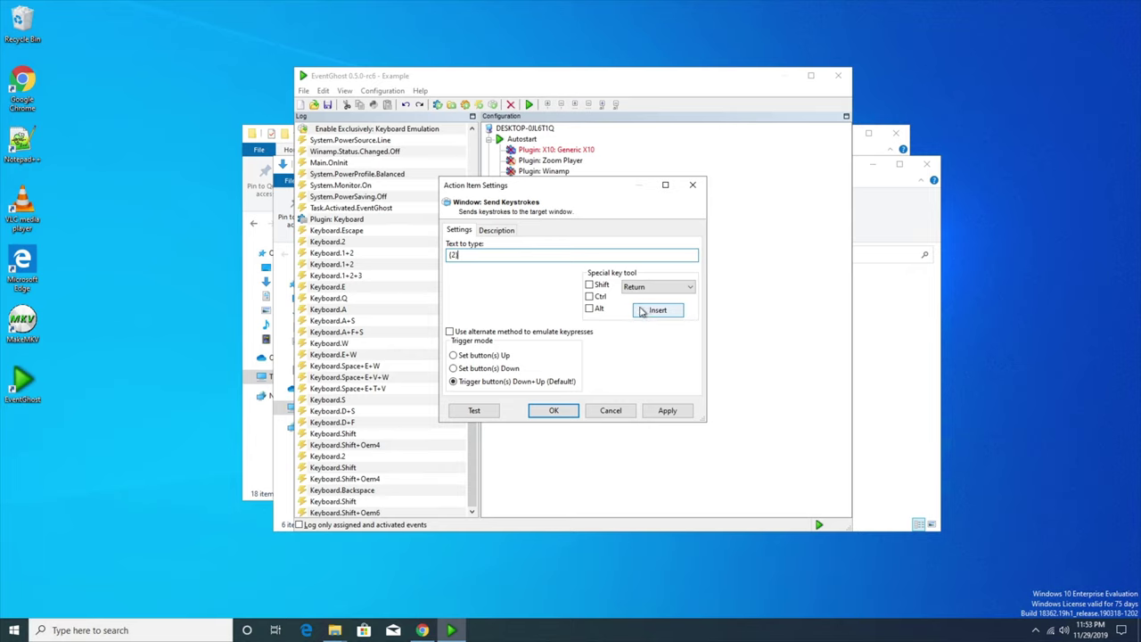
click(642, 311)
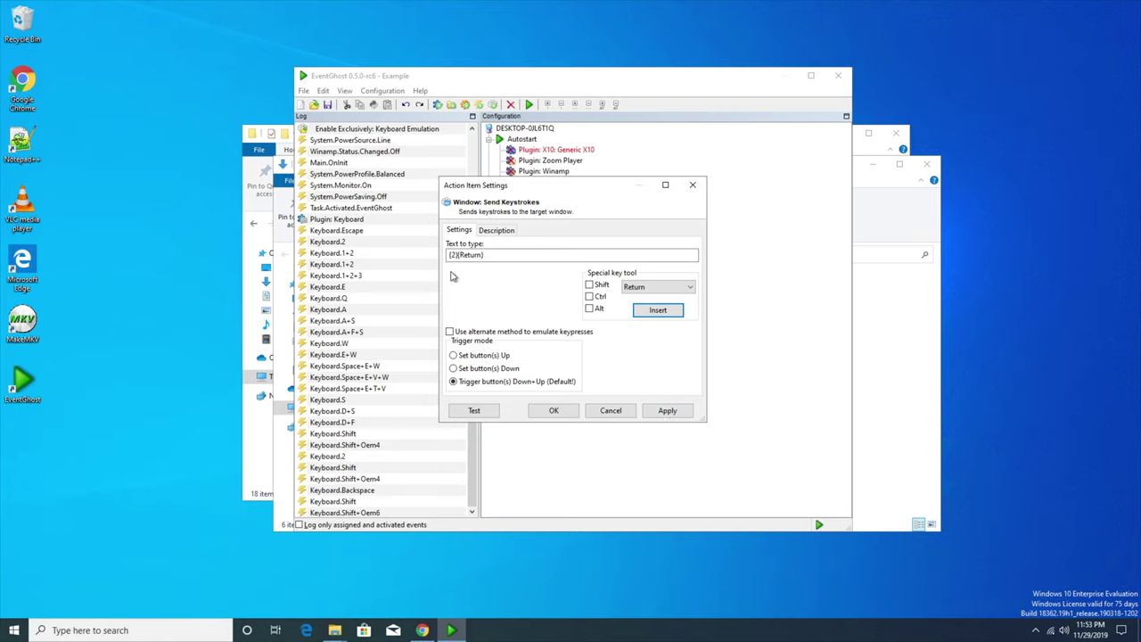
click(550, 412)
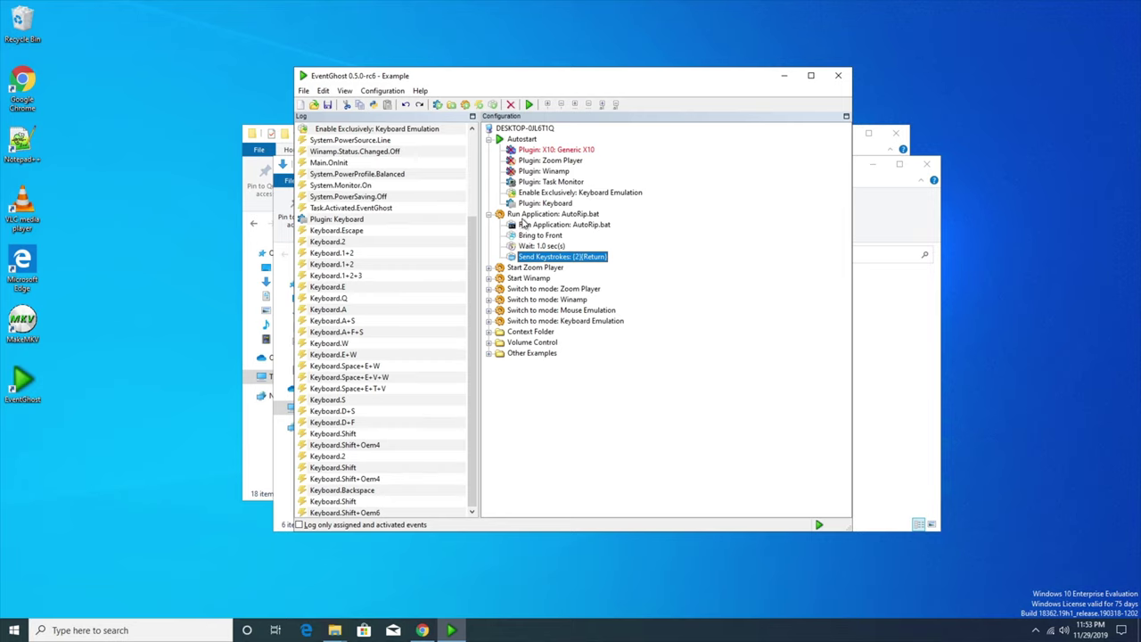
Assign Keyboard.Escape as the macro's trigger, then fire Escape to test the AutoRip run.
click(526, 217)
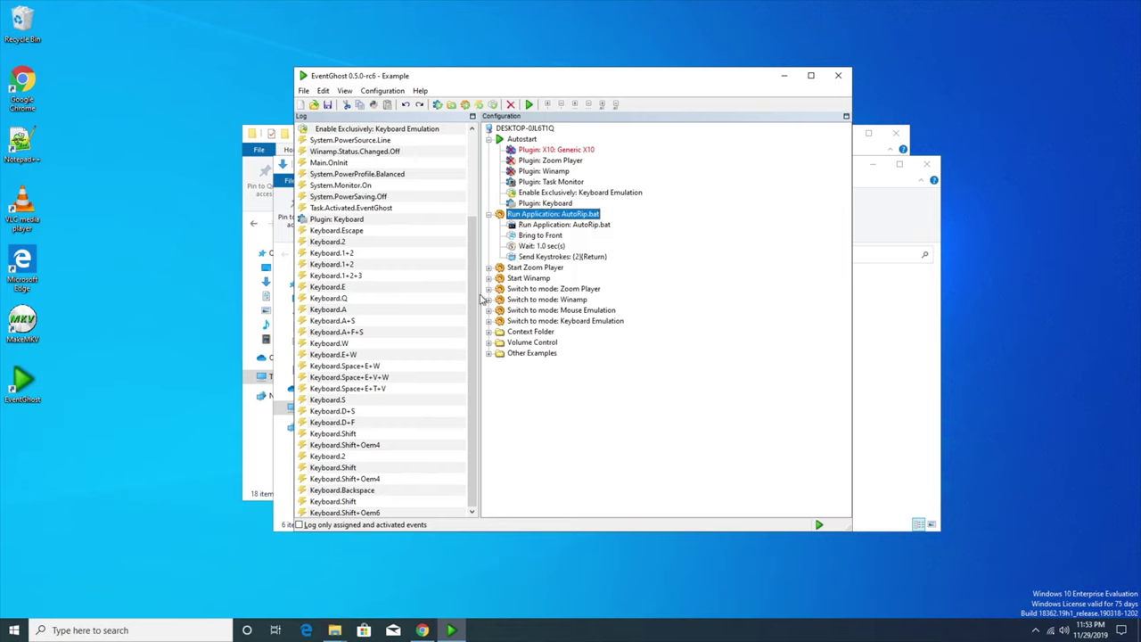
scroll(476, 312, up, 1)
scroll(476, 321, down, 1)
key(Escape)
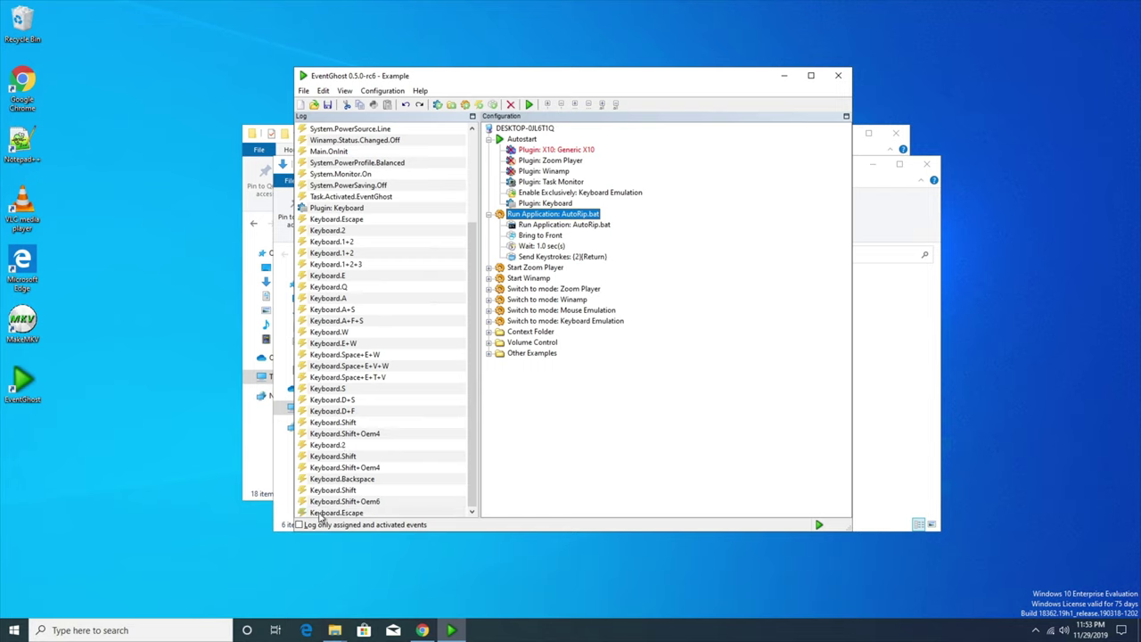
mouse_move(323, 516)
mouse_down()
mouse_move(398, 517)
mouse_move(545, 361)
mouse_move(533, 226)
mouse_up()
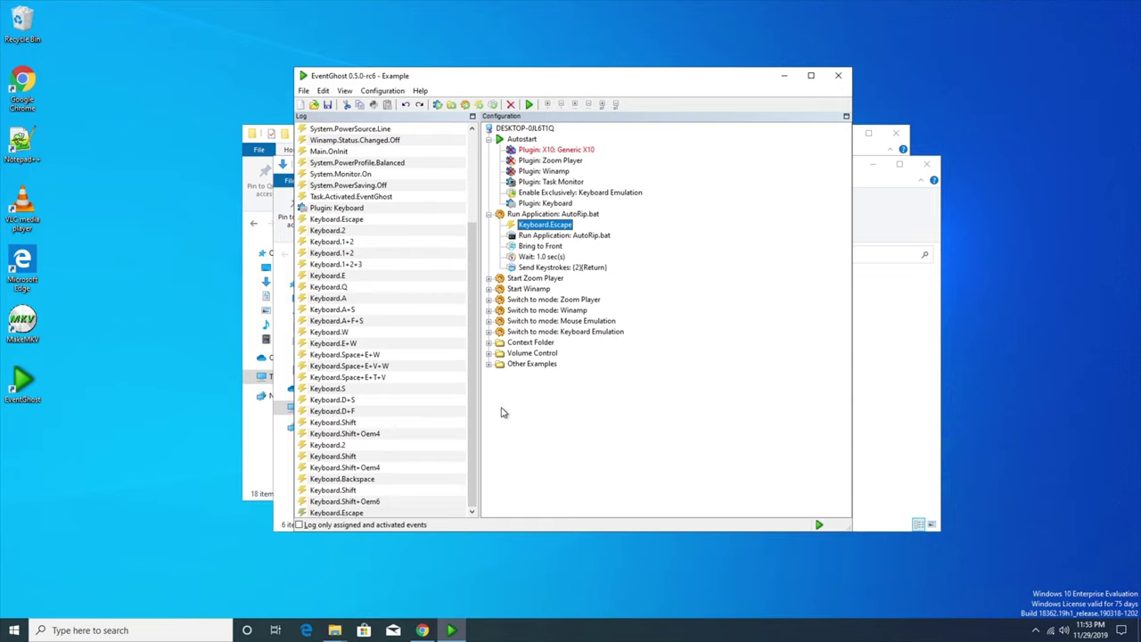
key(Escape)
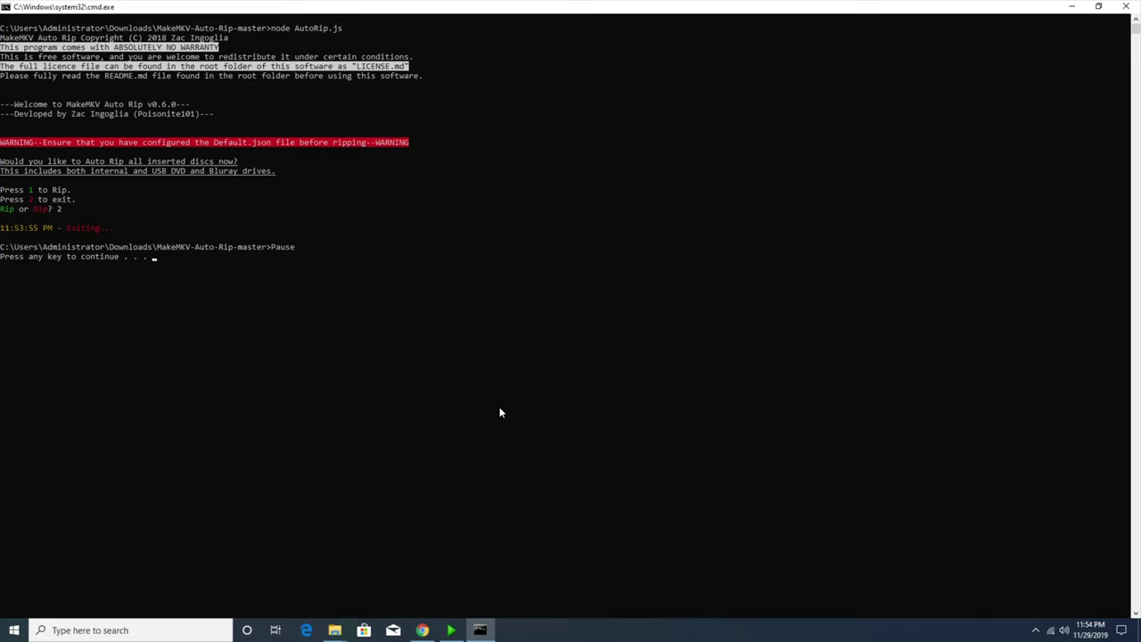
key(space)
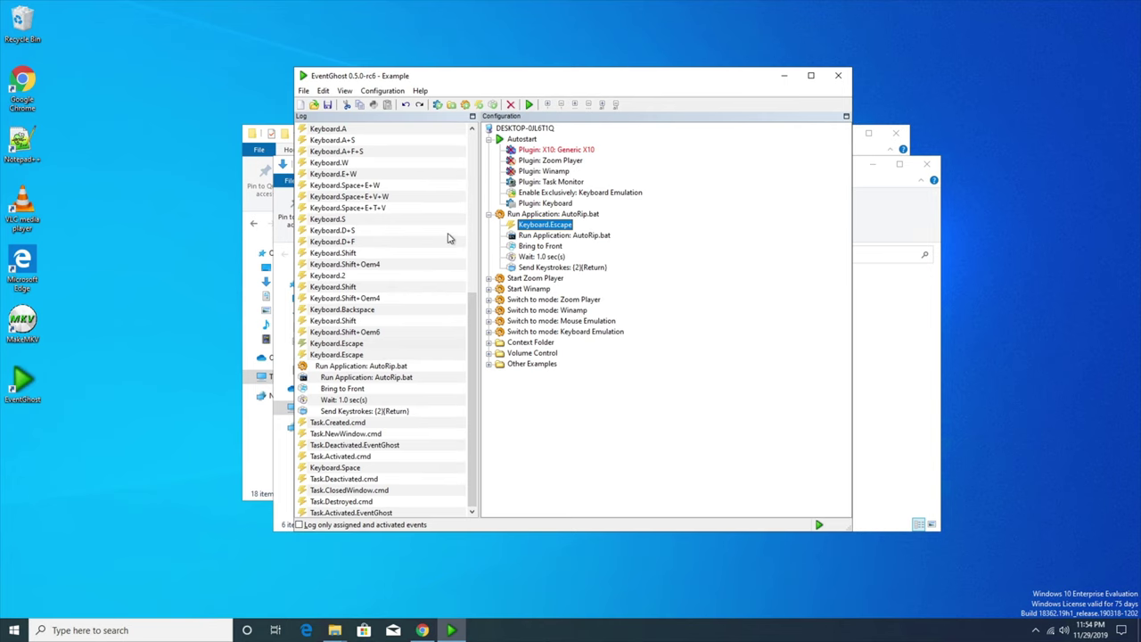
Save the EventGhost configuration as M in the Documents folder.
click(327, 105)
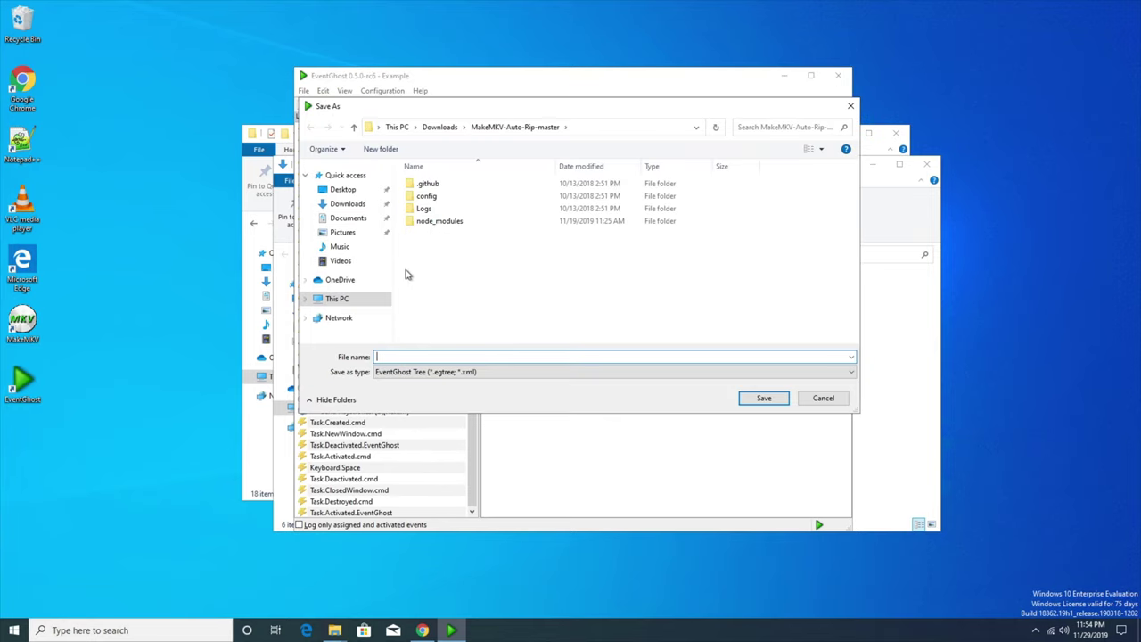
click(347, 218)
click(423, 355)
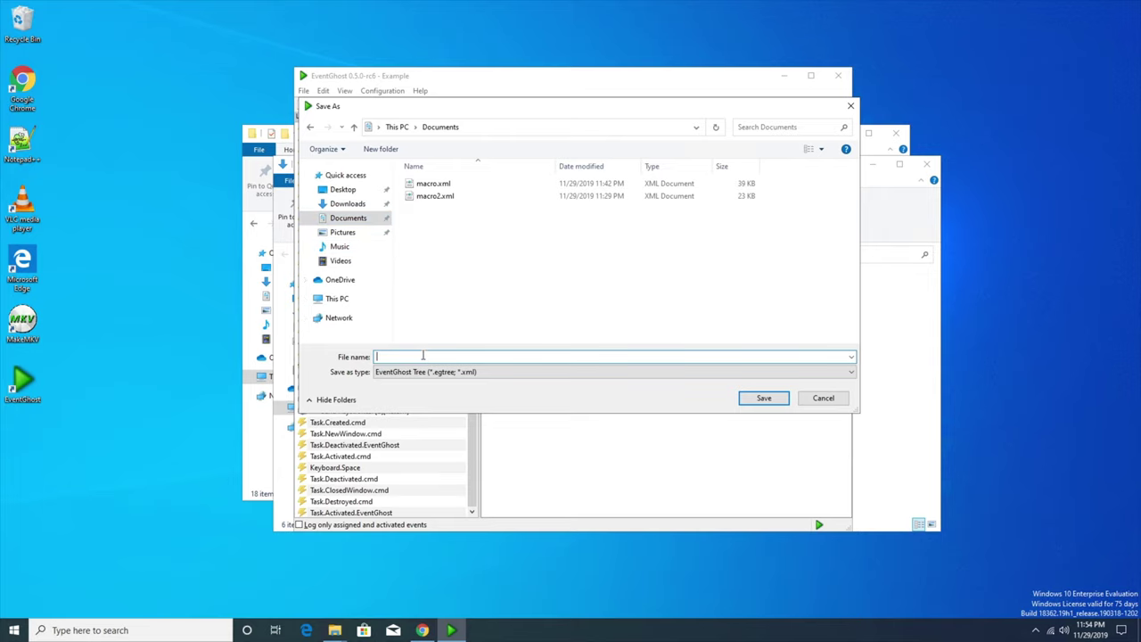
text(M)
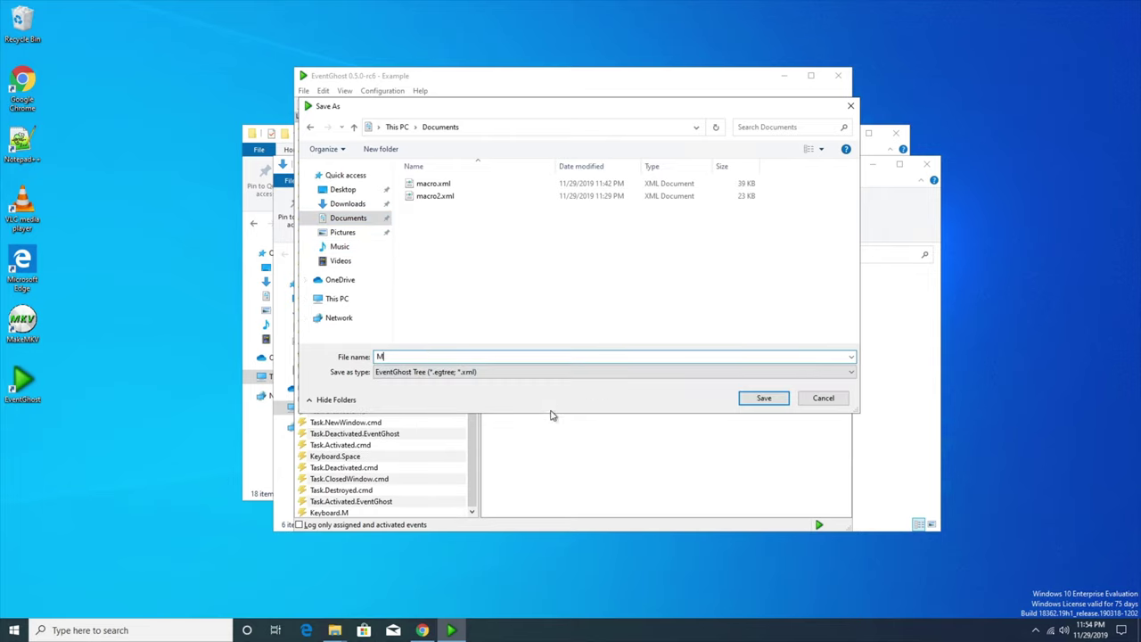
click(756, 400)
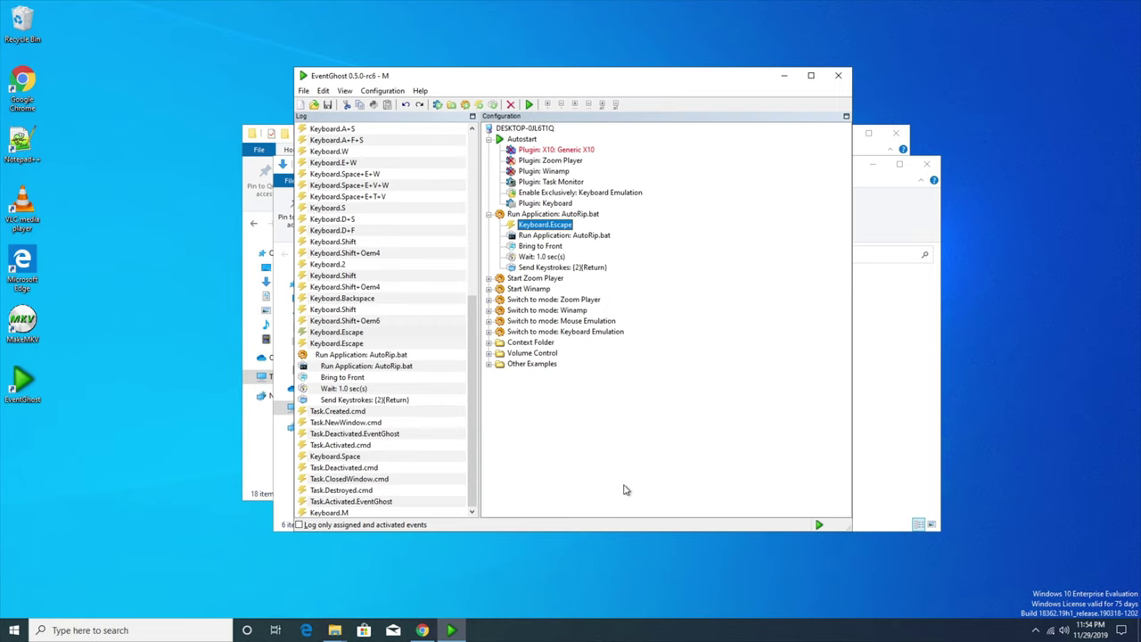
Edit the Send Keystrokes step to send {1}{Return} instead of {2}{Return}.
click(533, 268)
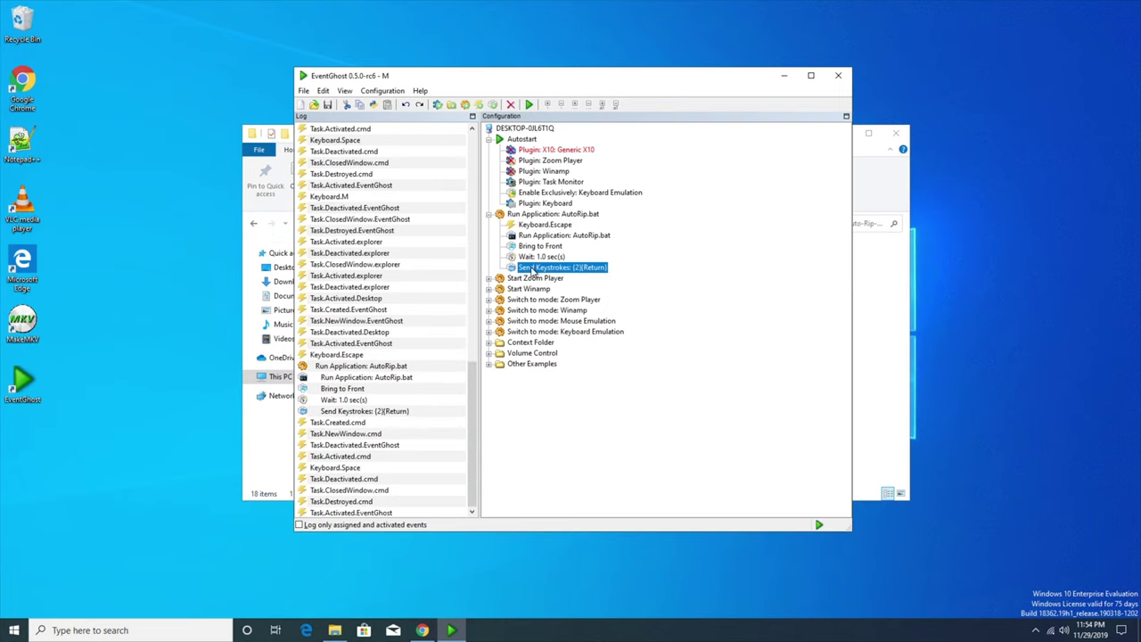
double_click(533, 269)
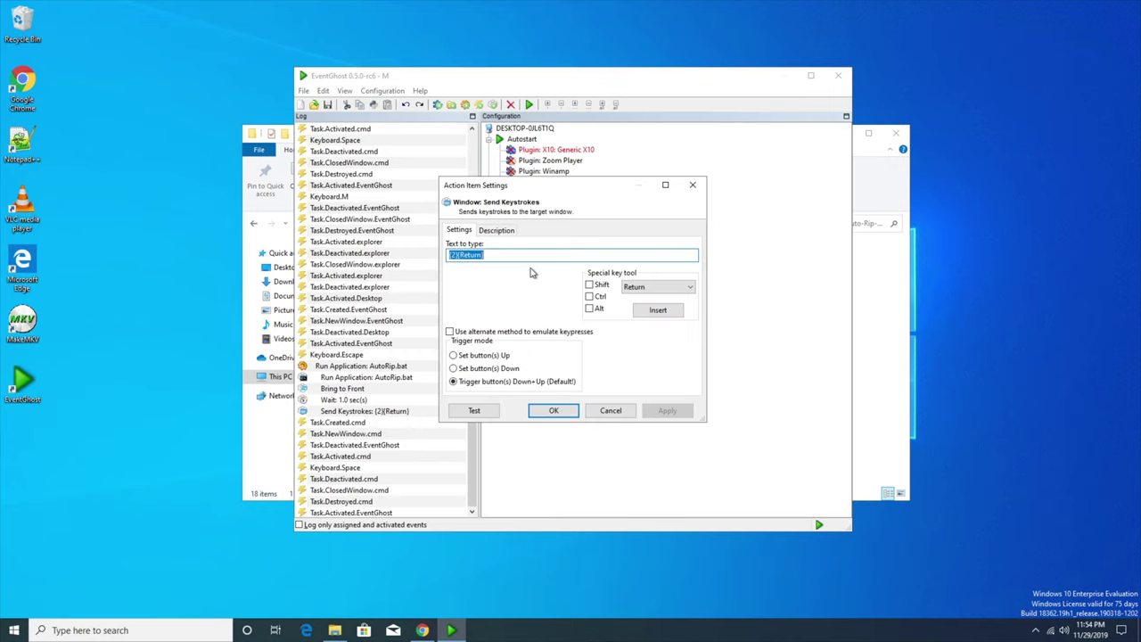
click(451, 255)
double_click(452, 255)
text(1)
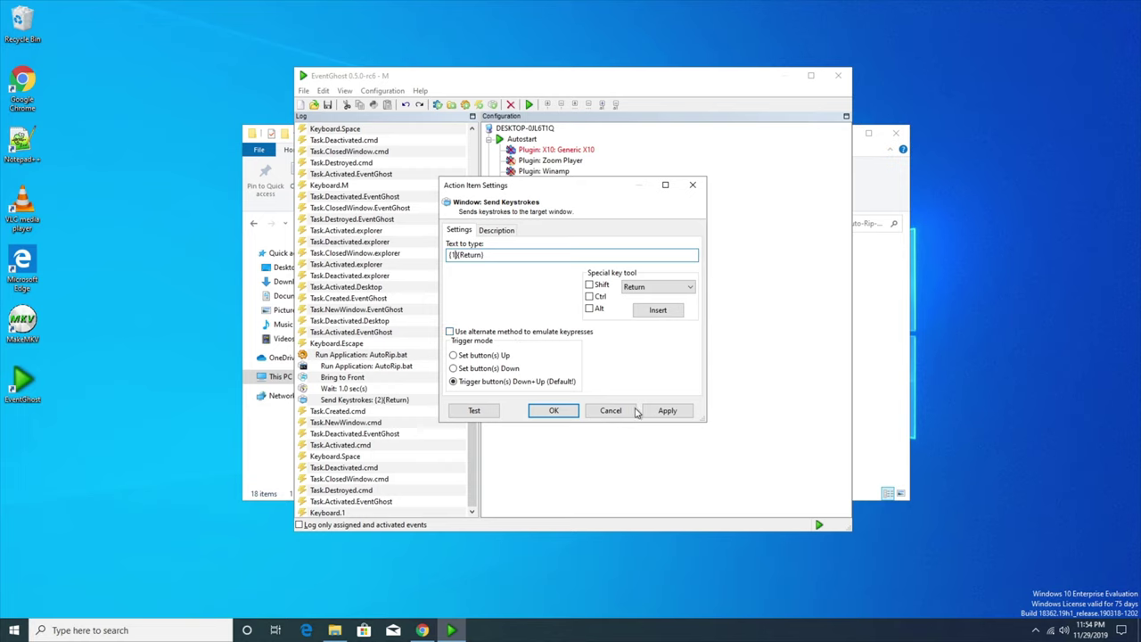
click(554, 412)
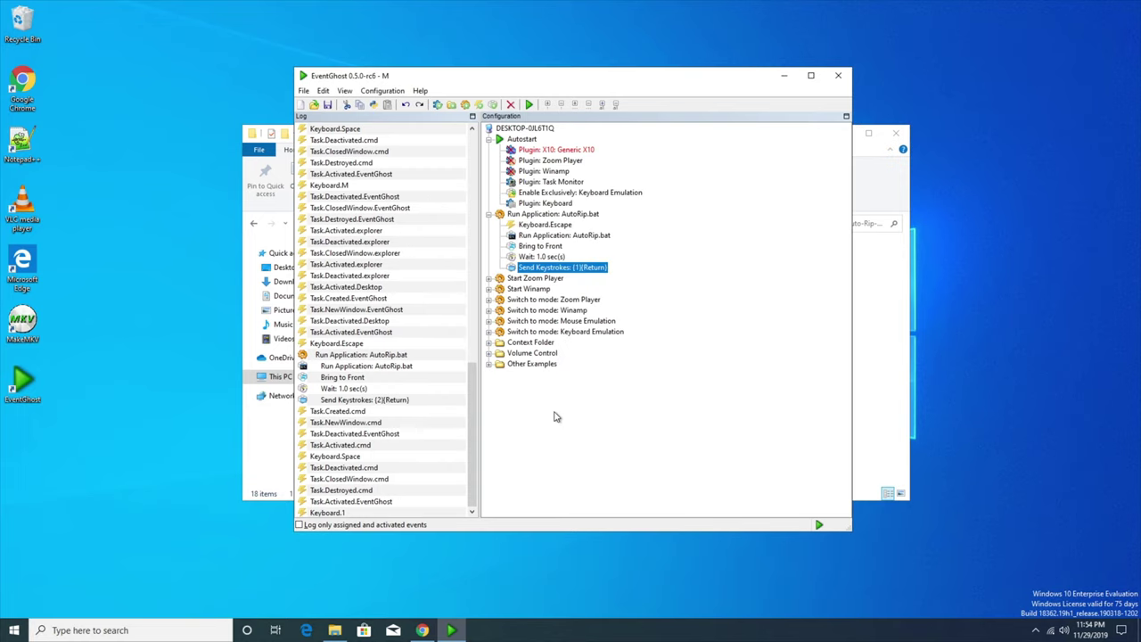